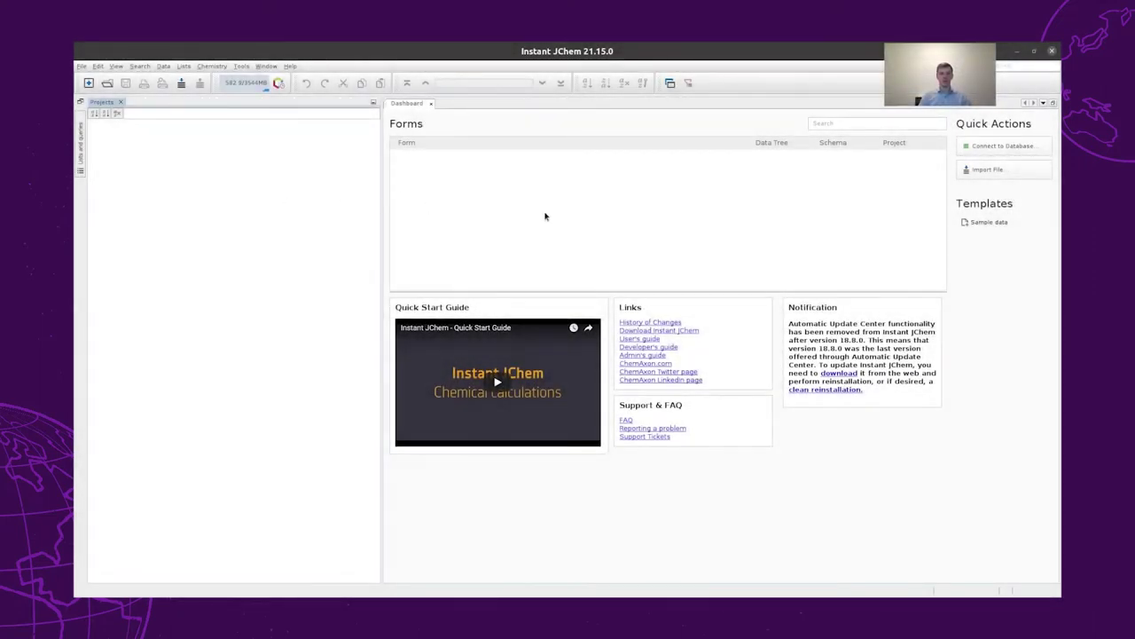
- Create a new empty IJC project named apac_ugm
click(88, 84)
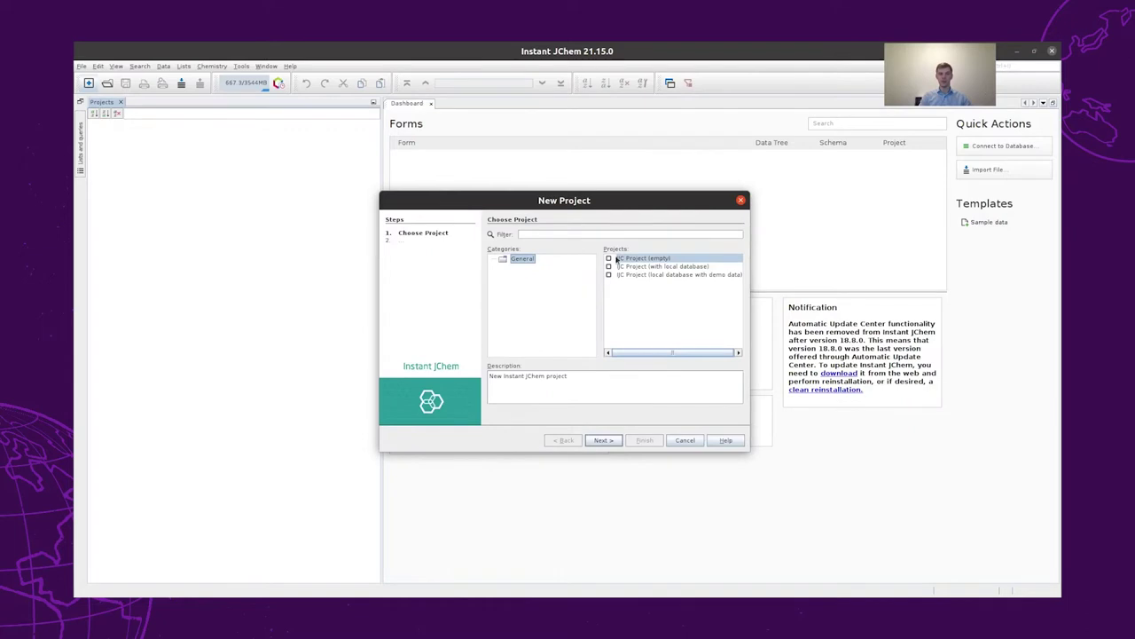
click(603, 440)
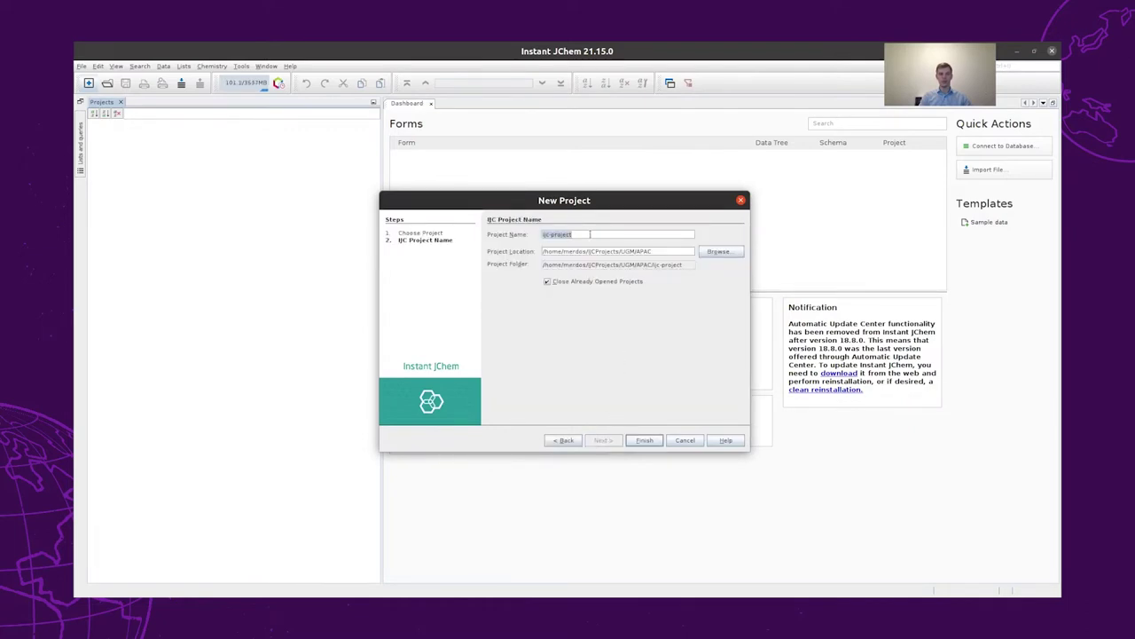
text(apac_ugm)
click(651, 440)
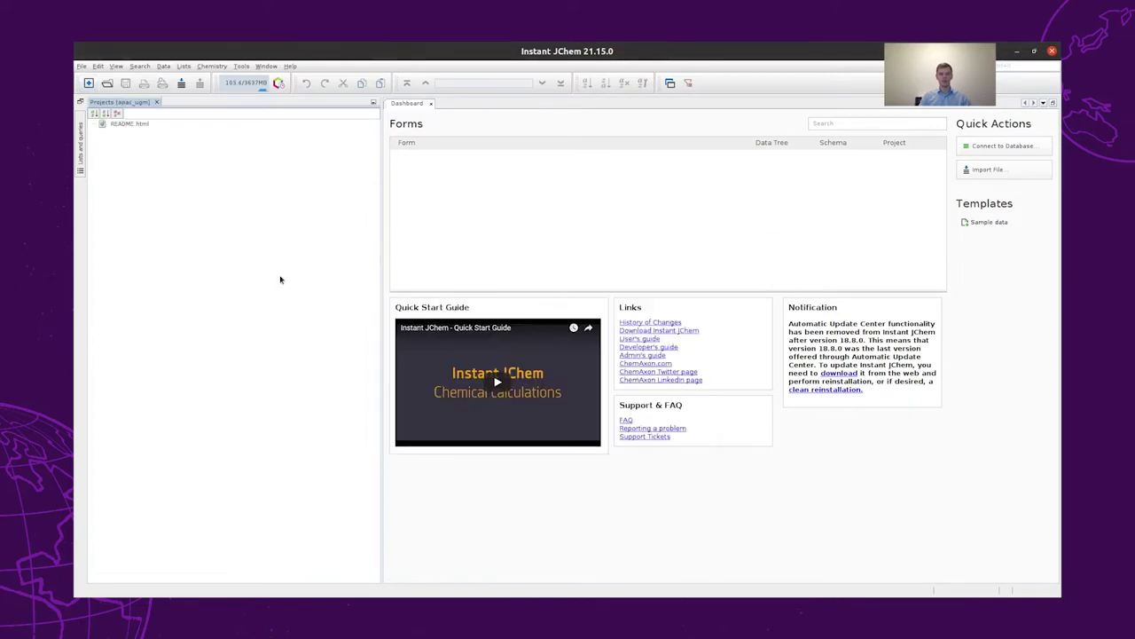
- Add a PostgreSQL IJC schema named apac_ugm and connect to it as schema administrator
right_click(153, 181)
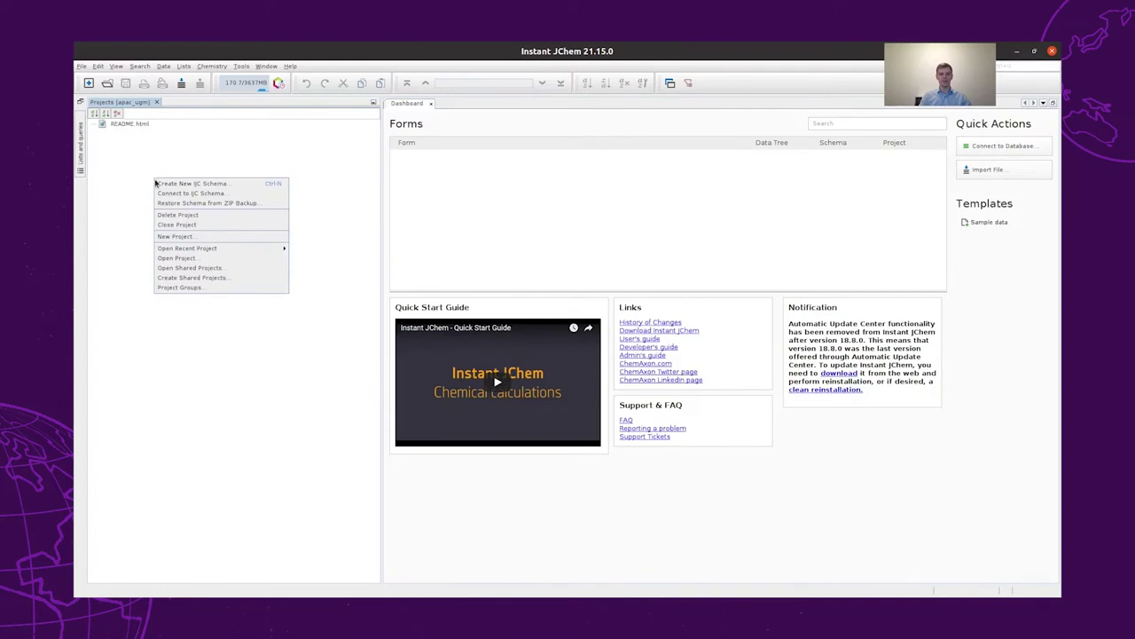
click(157, 182)
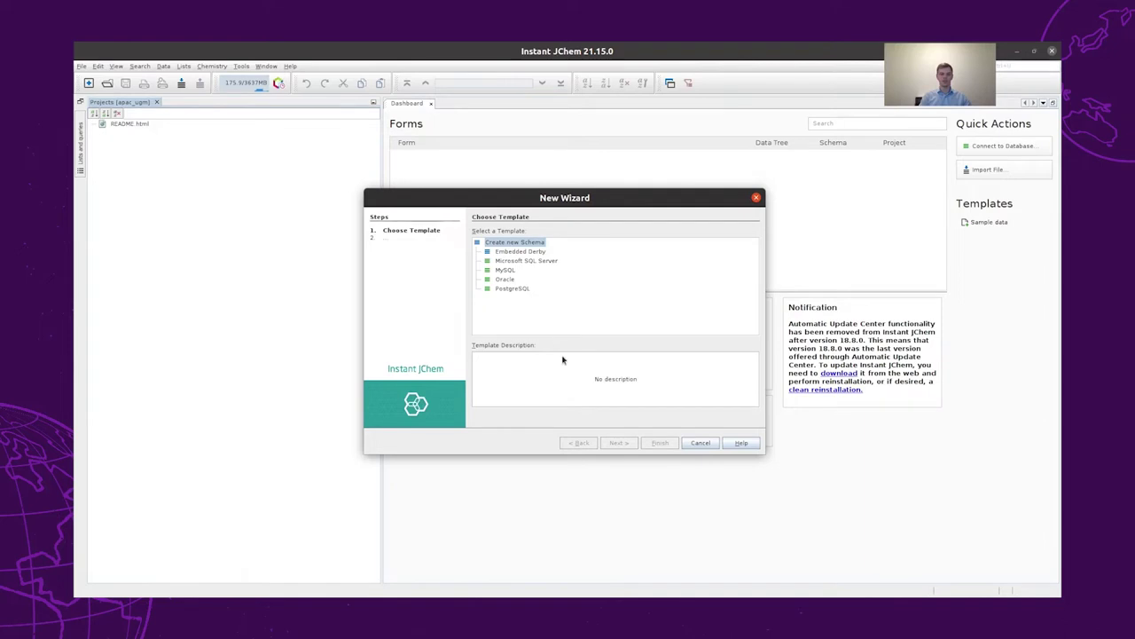
click(515, 290)
click(614, 441)
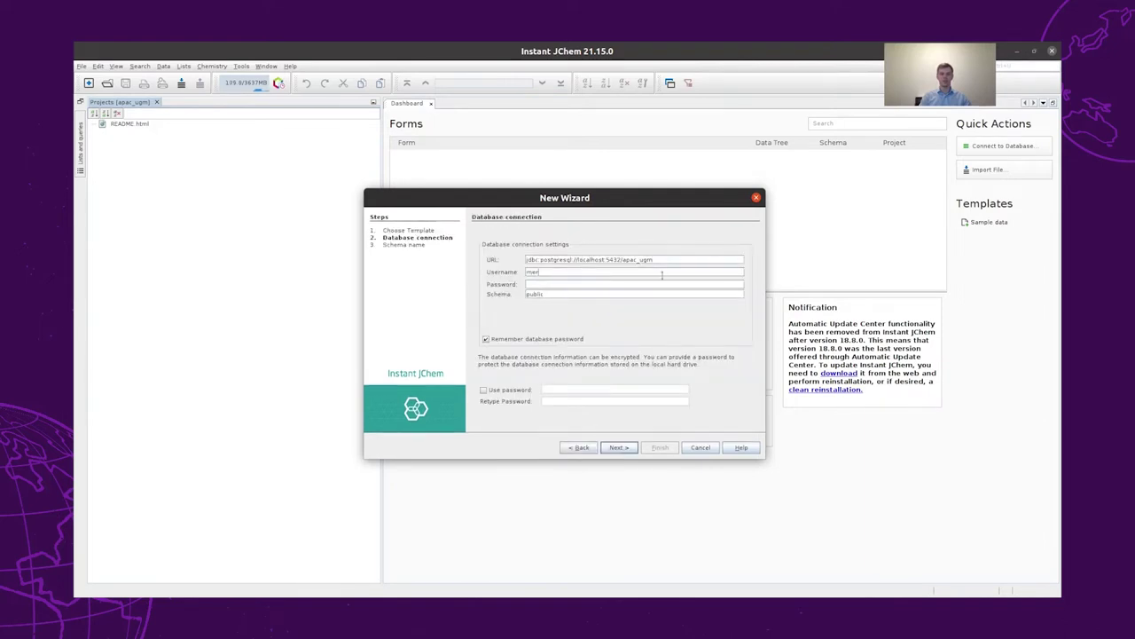
text(mer)
click(633, 444)
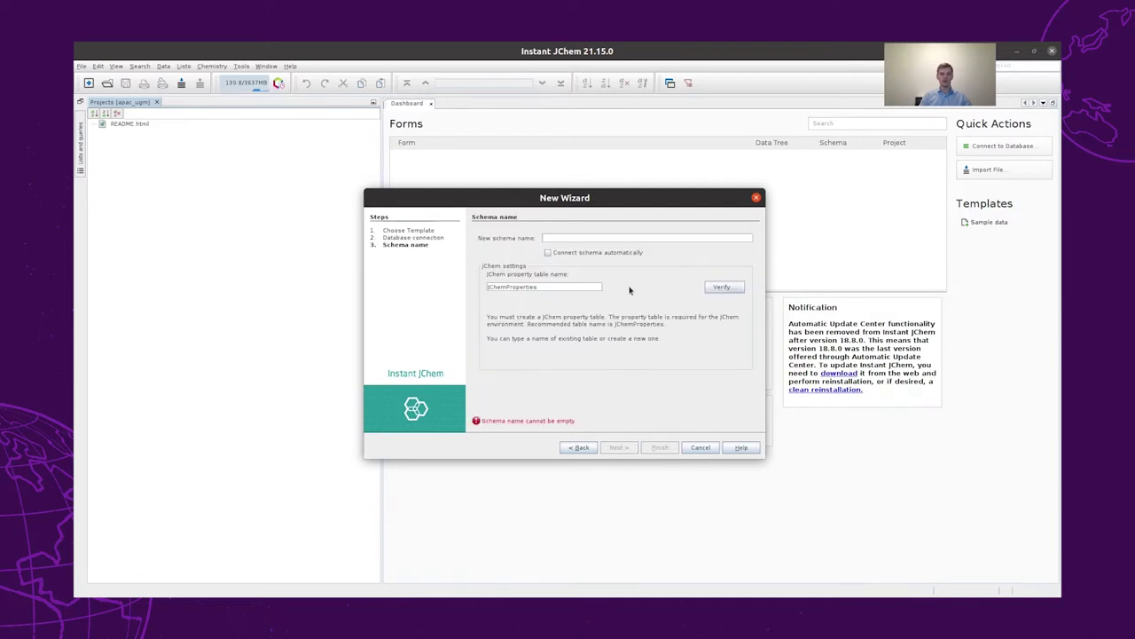
text(apac)
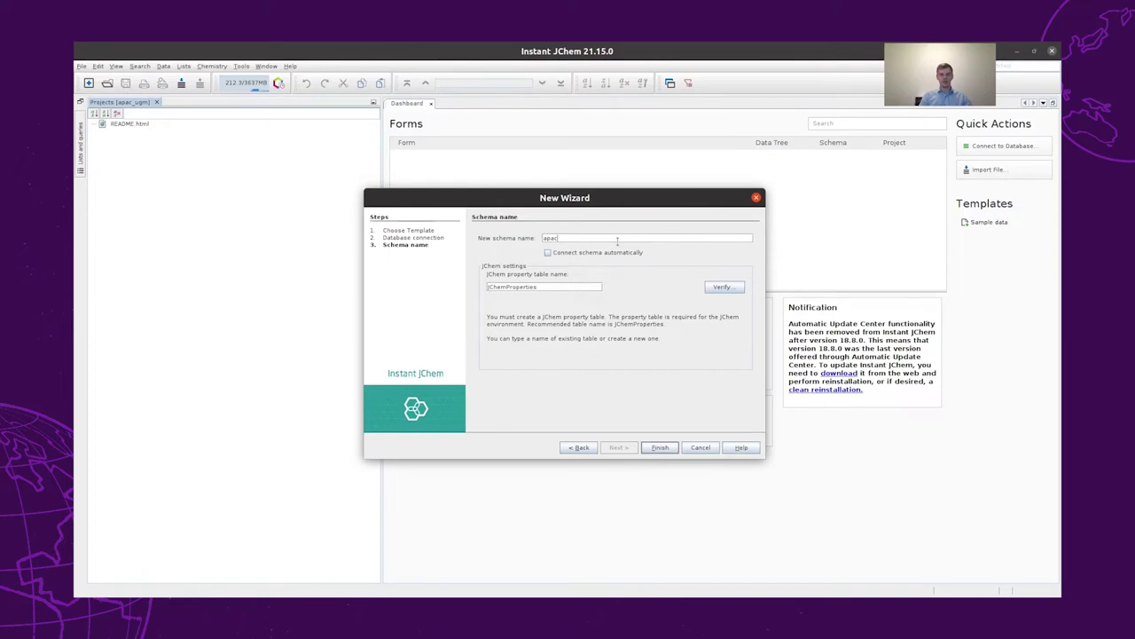
text(_ugm)
click(661, 447)
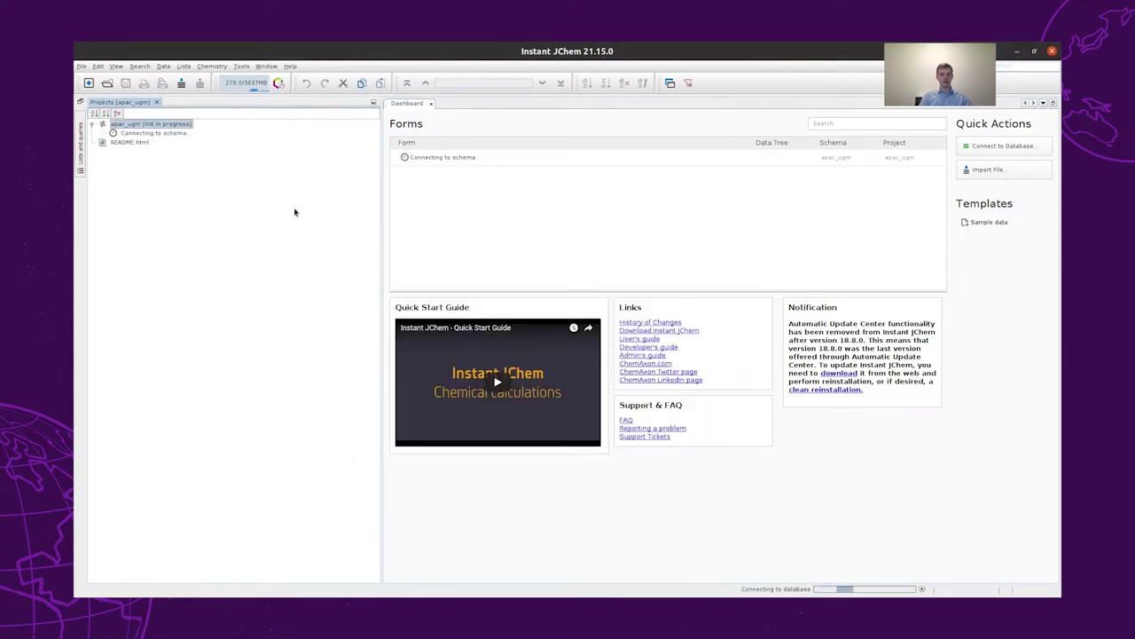
click(468, 250)
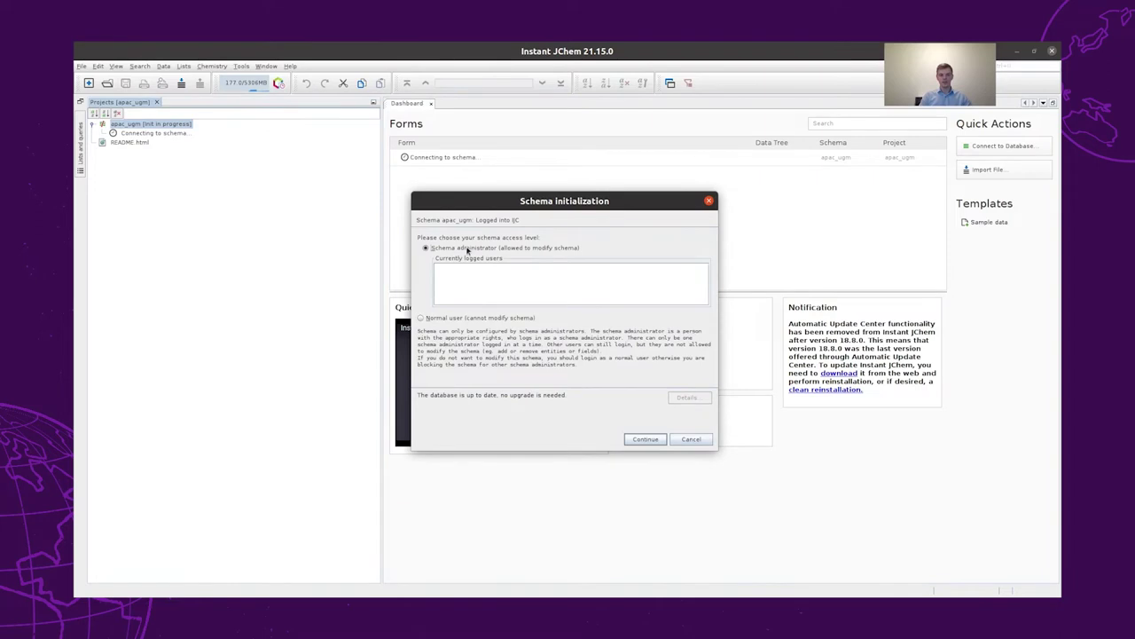
click(650, 440)
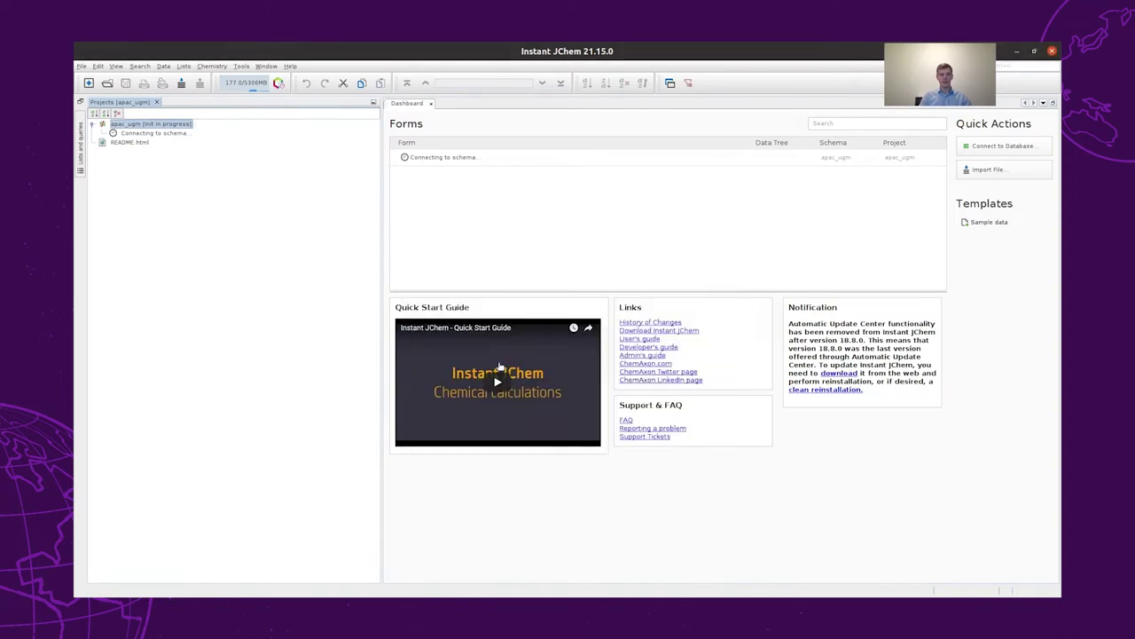
- Create a new structure data tree named cluster64 in the apac_ugm schema
right_click(166, 126)
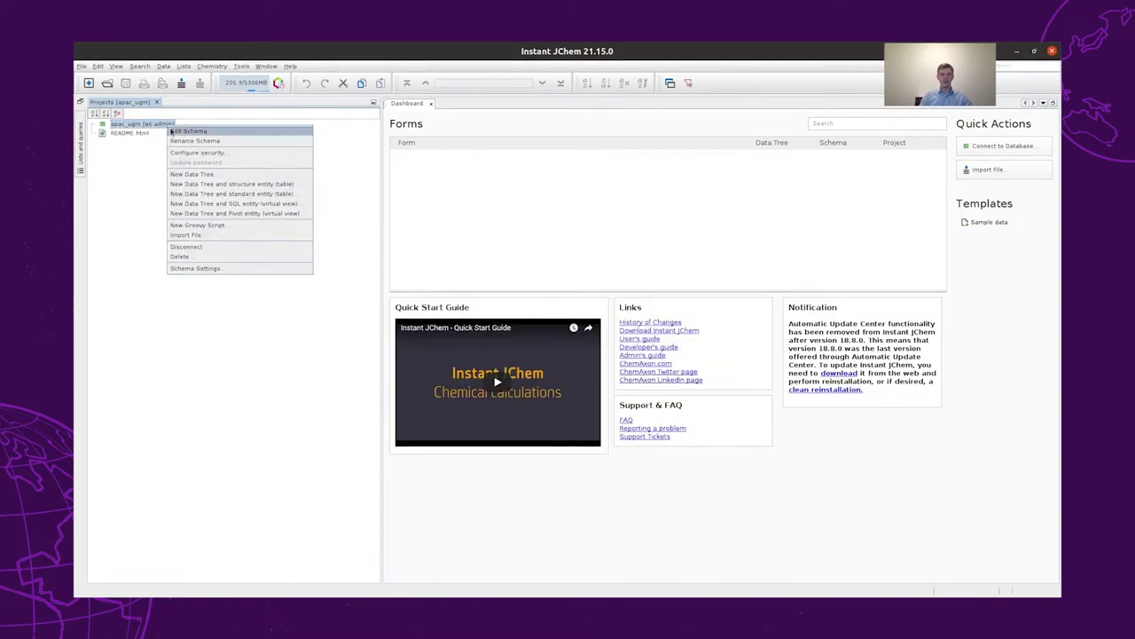
click(209, 184)
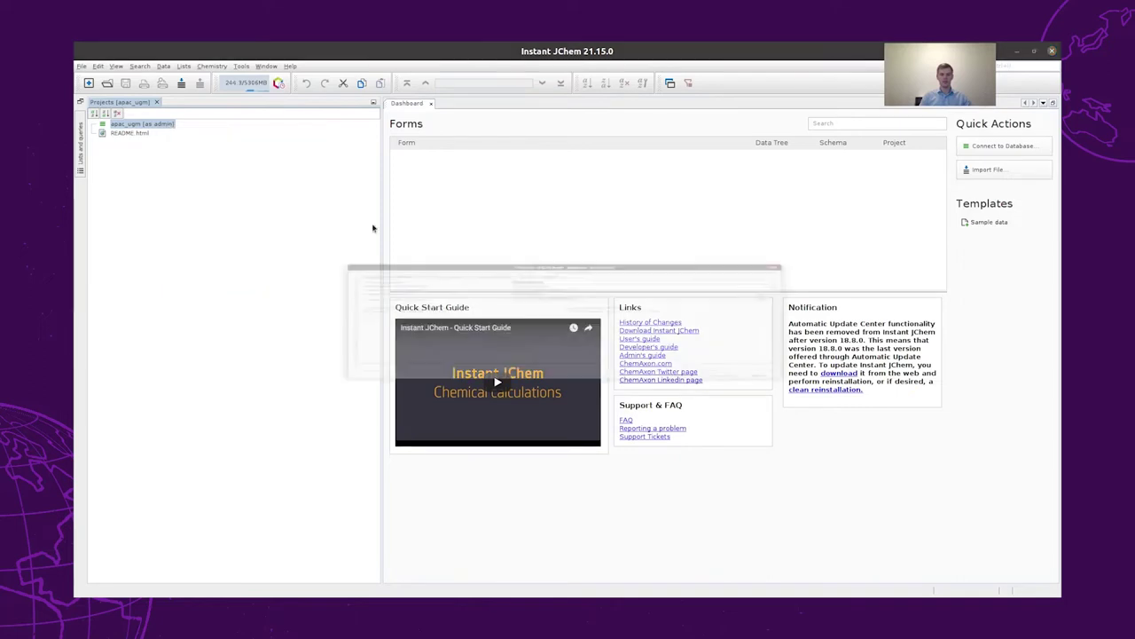
text(cl)
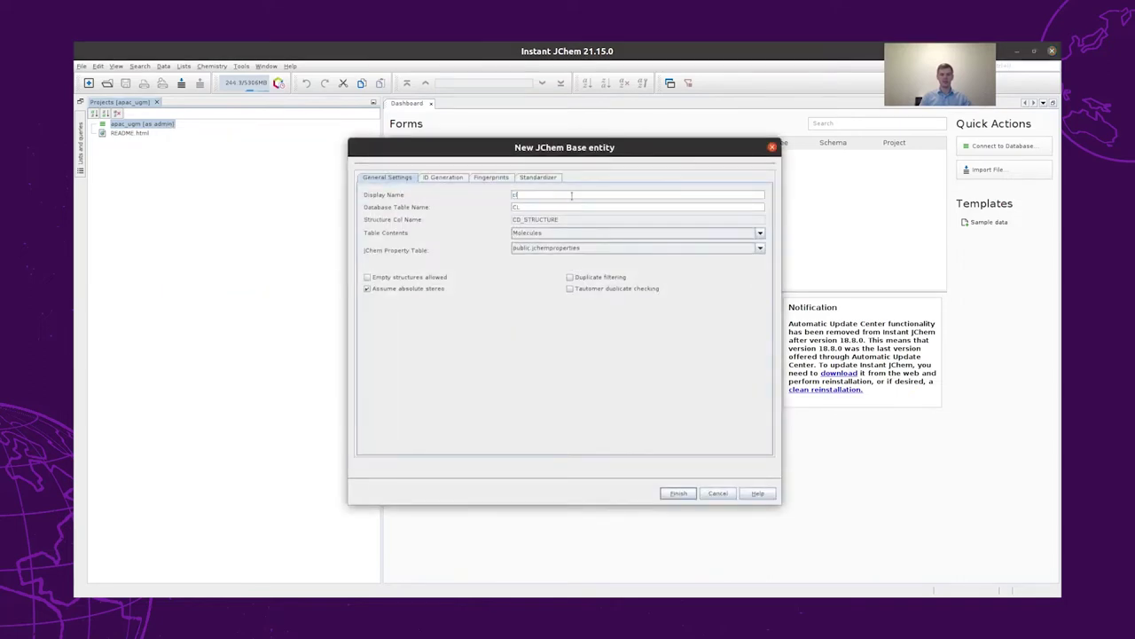
text(uster64)
click(681, 493)
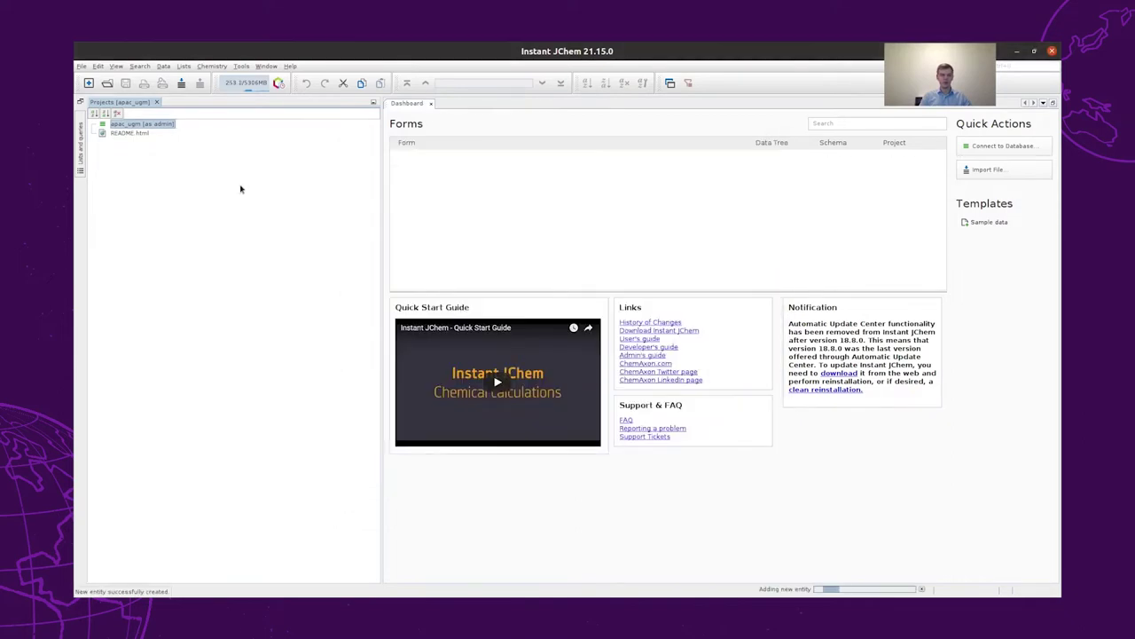
- Import the compounds from Cluster64.sdf into the cluster64 table
click(144, 134)
right_click(144, 134)
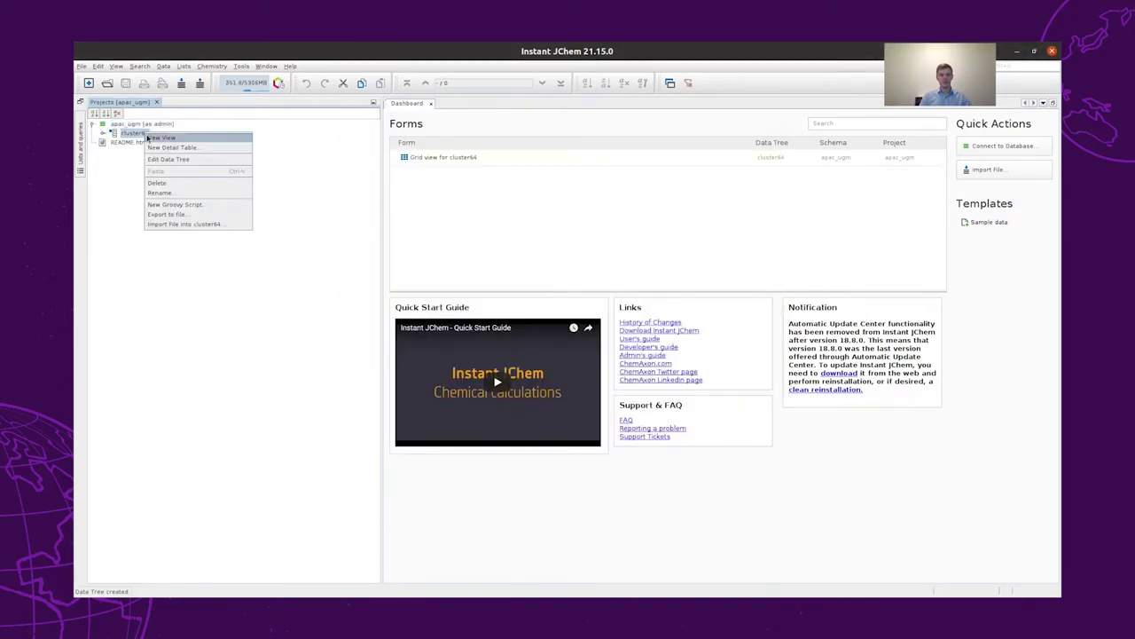
click(189, 228)
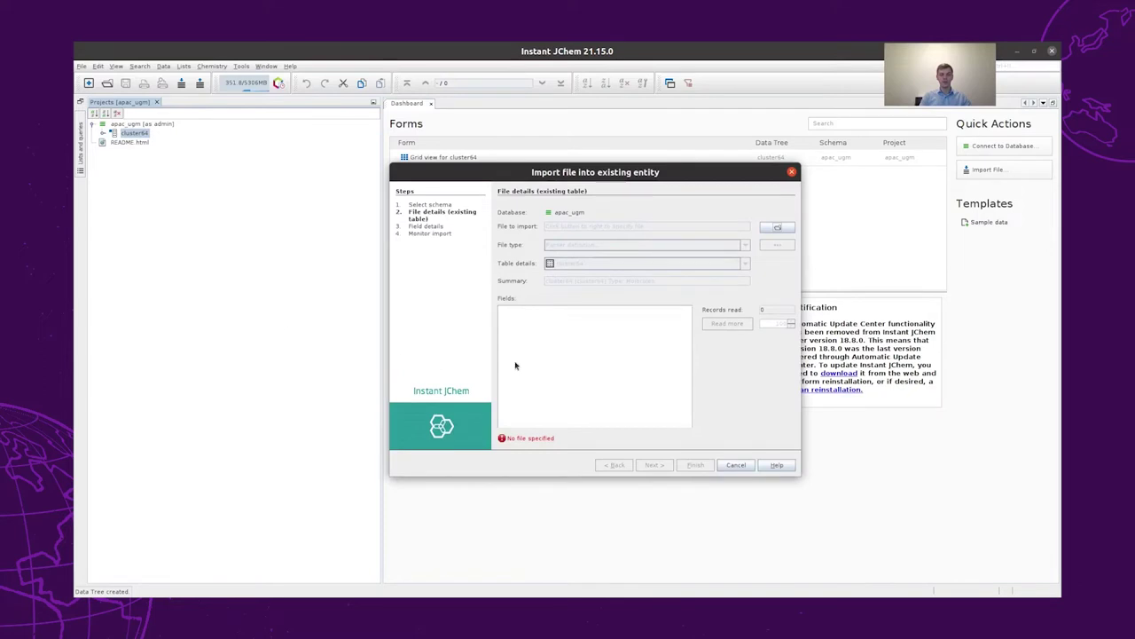
click(777, 228)
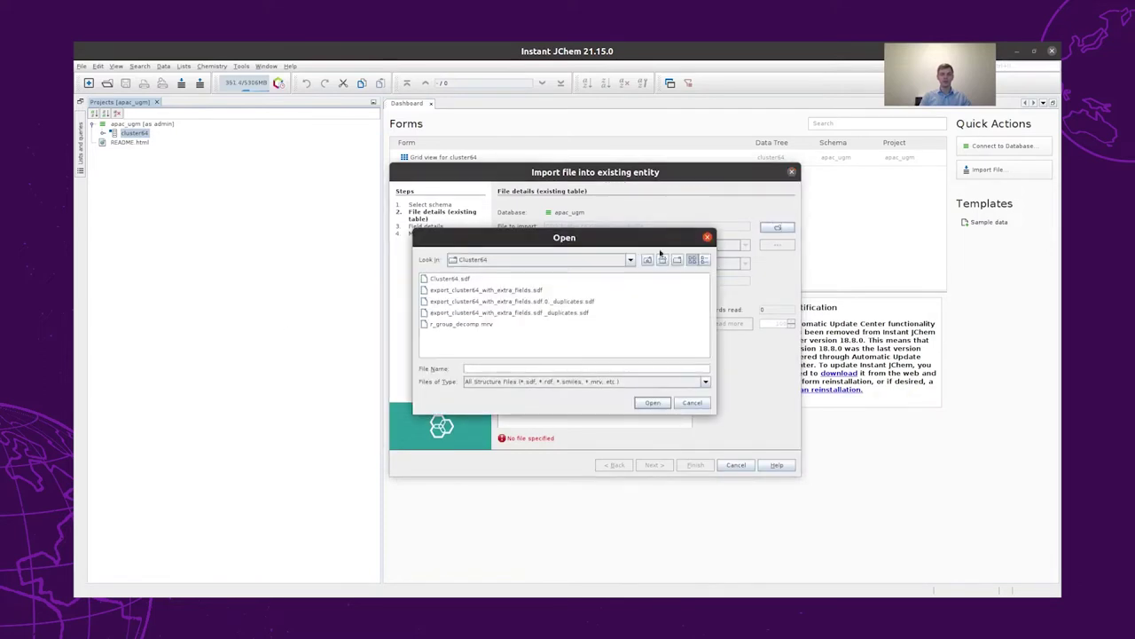
double_click(457, 278)
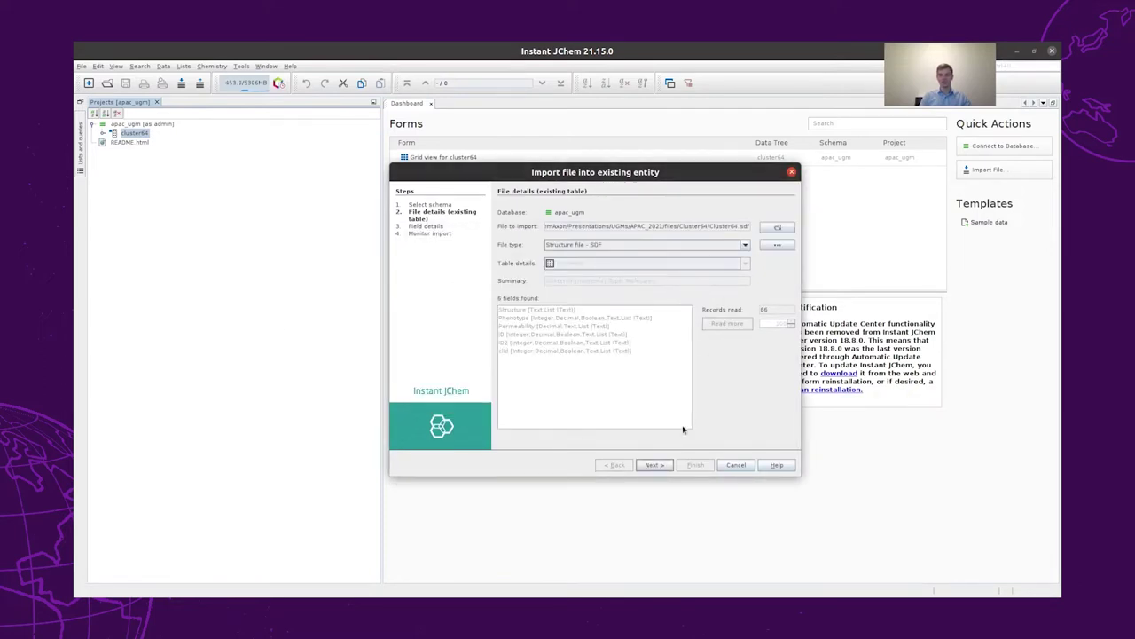
click(653, 465)
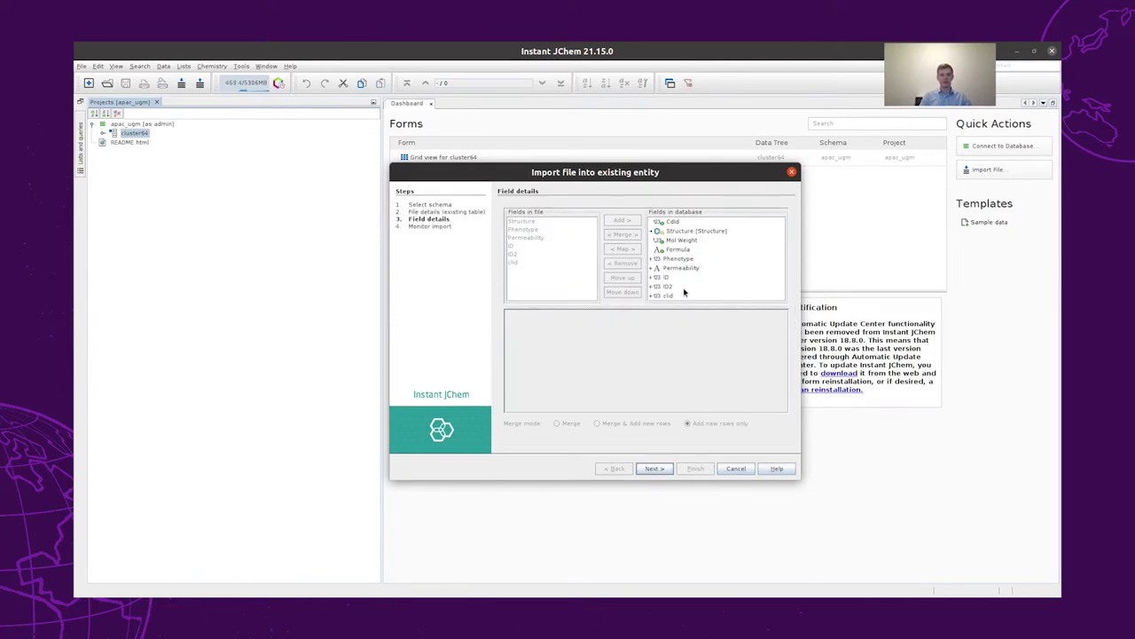
click(654, 468)
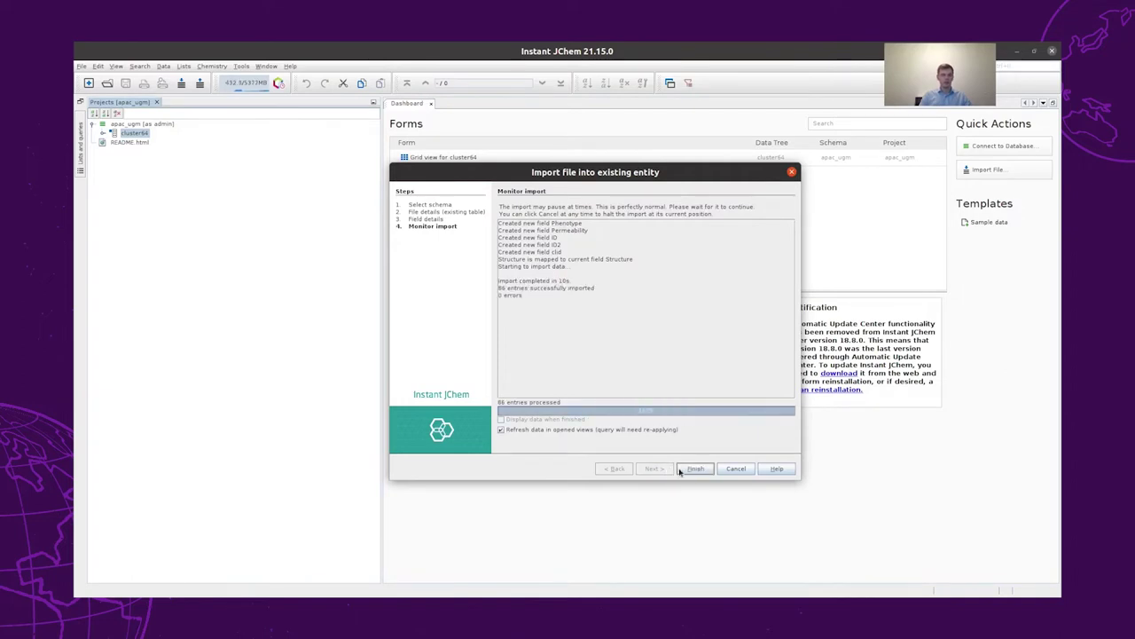
click(701, 471)
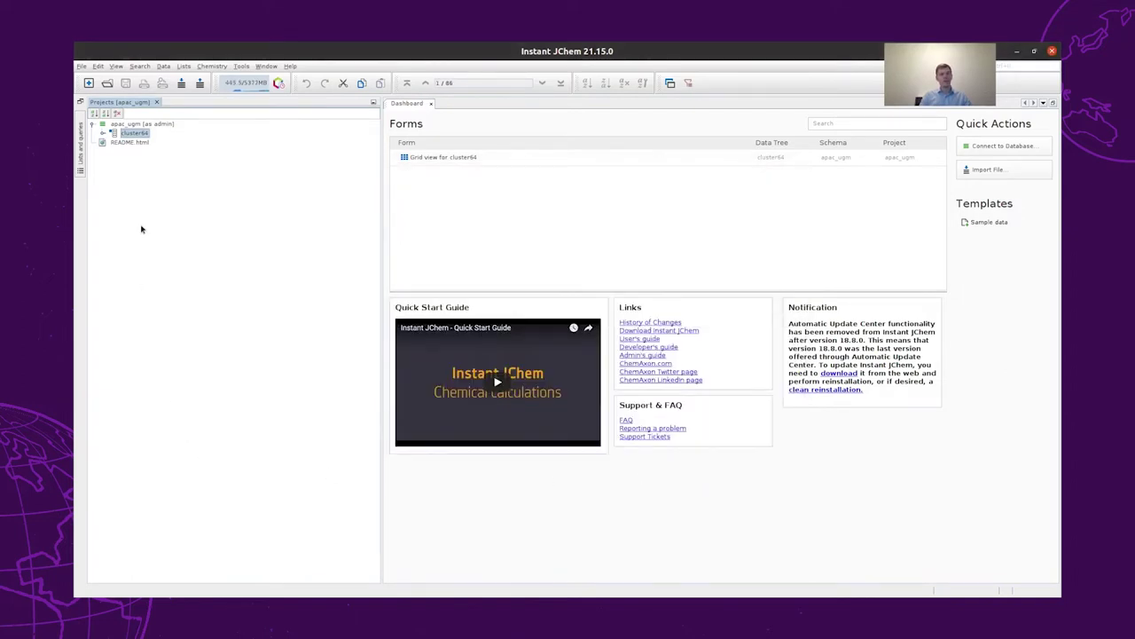
- Open the cluster64 grid view and browse the compounds' Phenotype and Permeability values
double_click(139, 134)
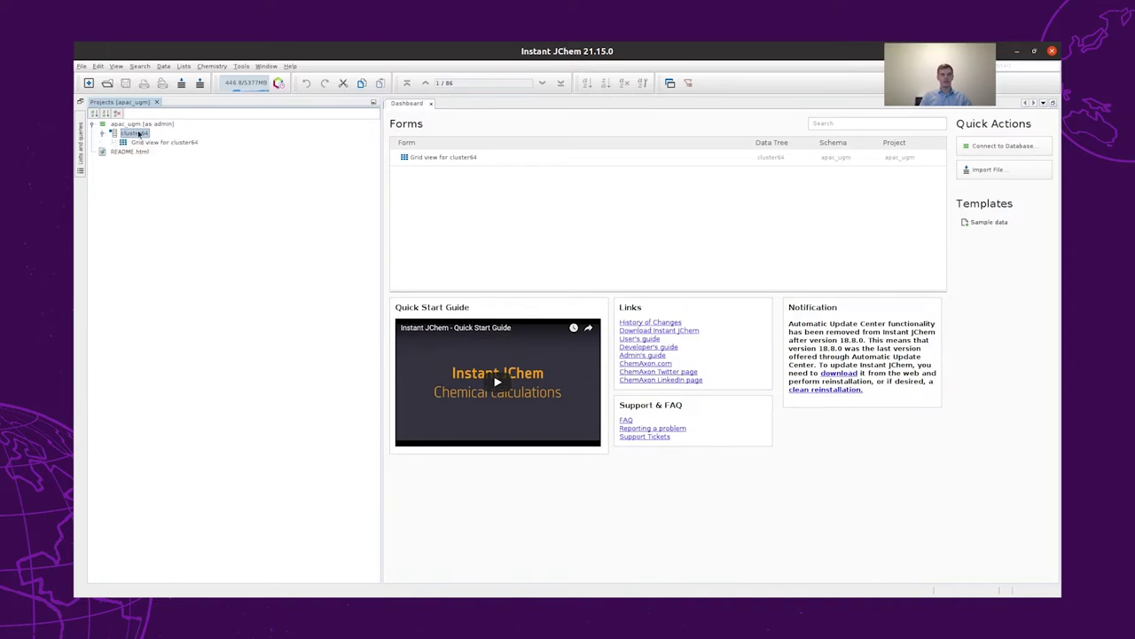
double_click(151, 142)
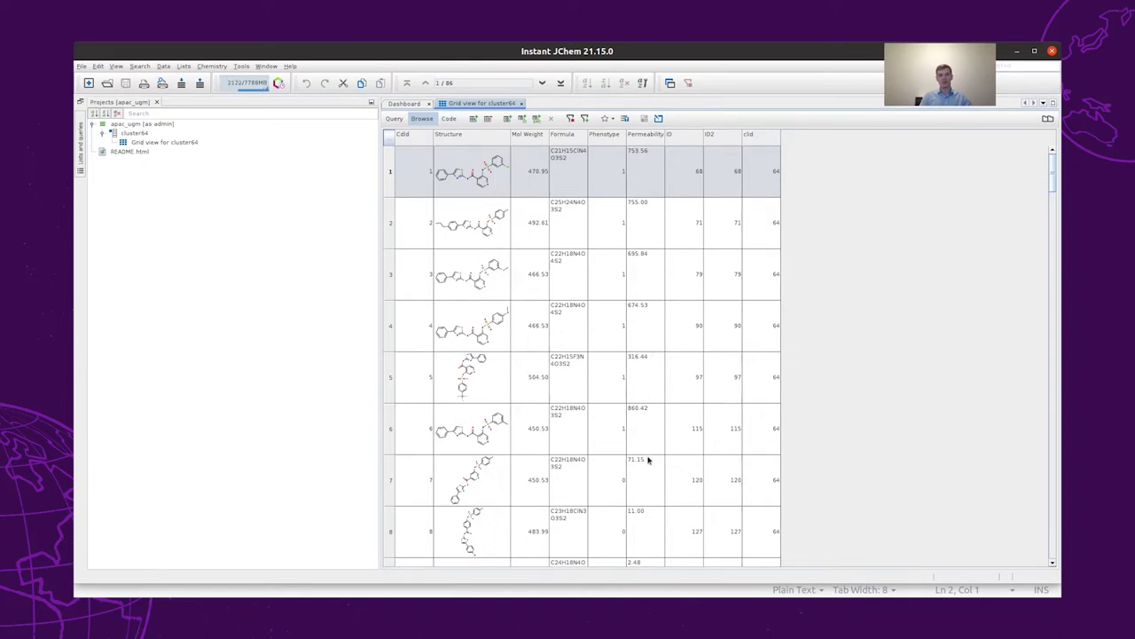
drag(649, 450, 654, 460)
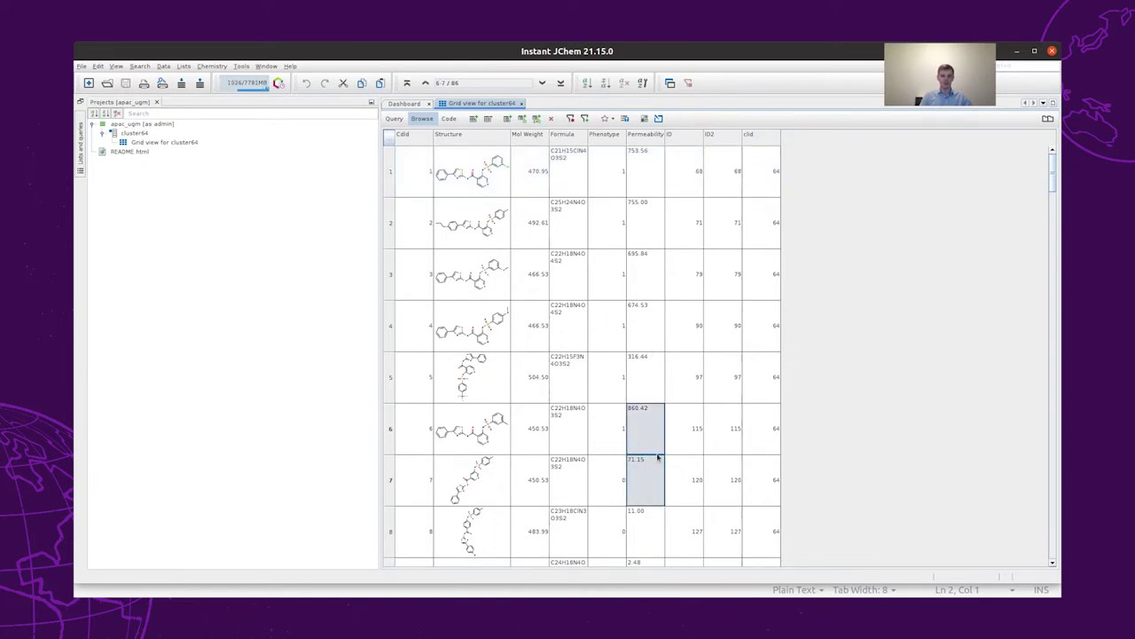
click(616, 476)
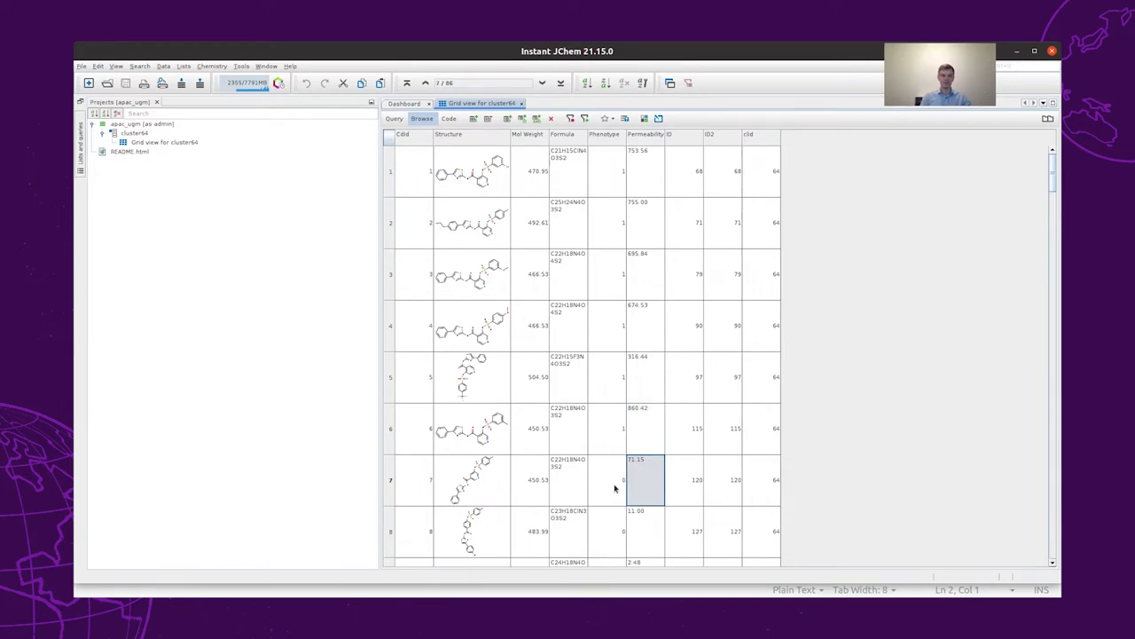
click(619, 483)
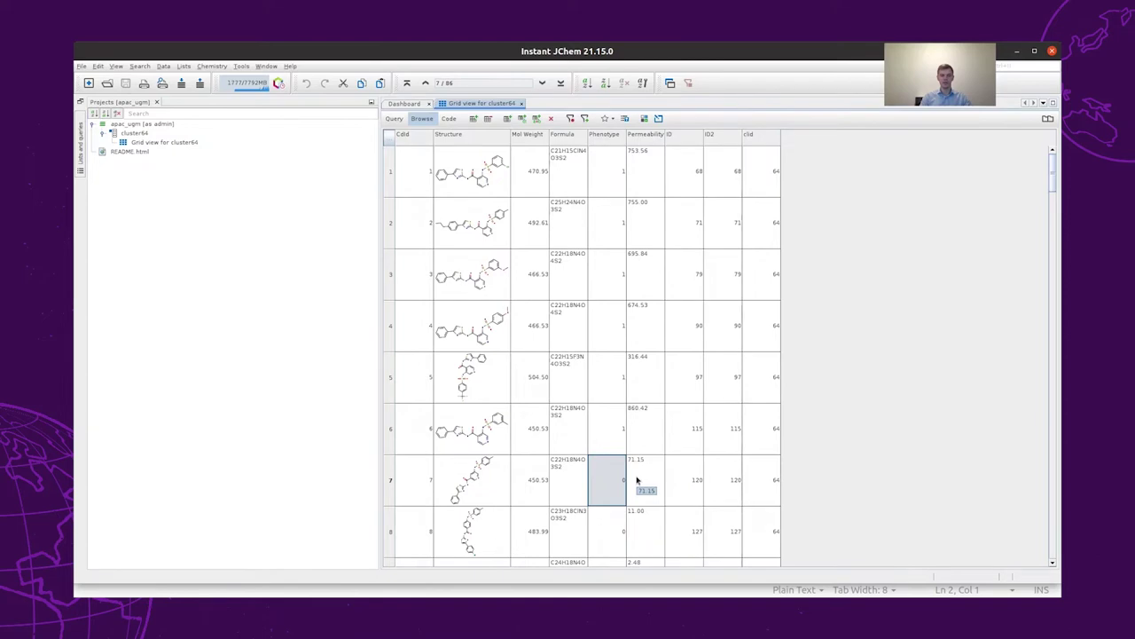
scroll(636, 479, down, 3)
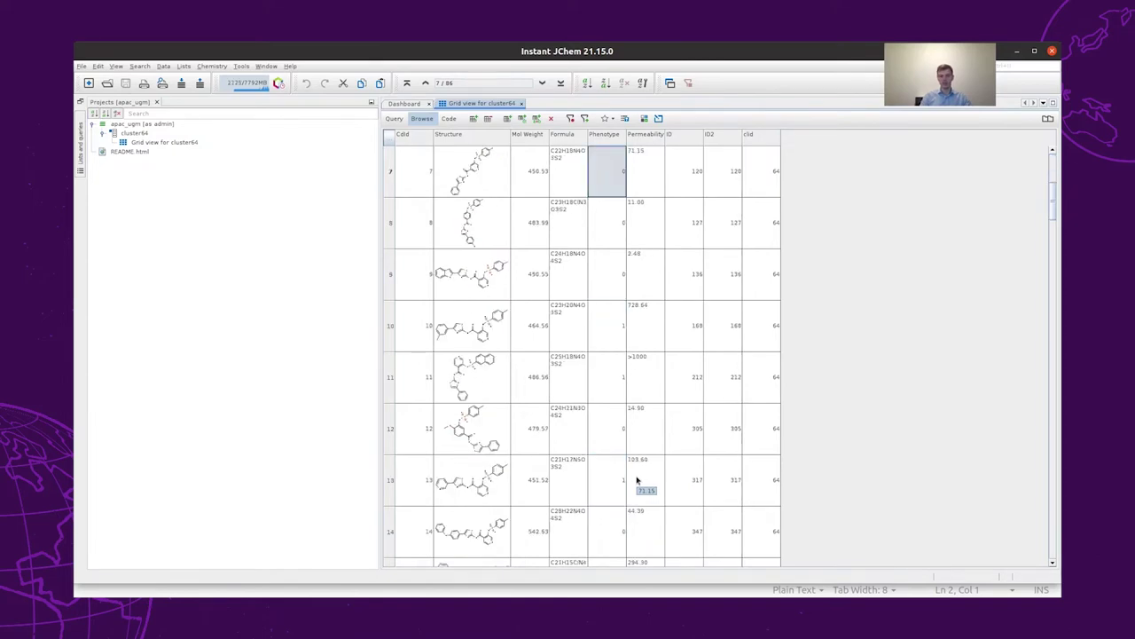
scroll(636, 480, down, 1)
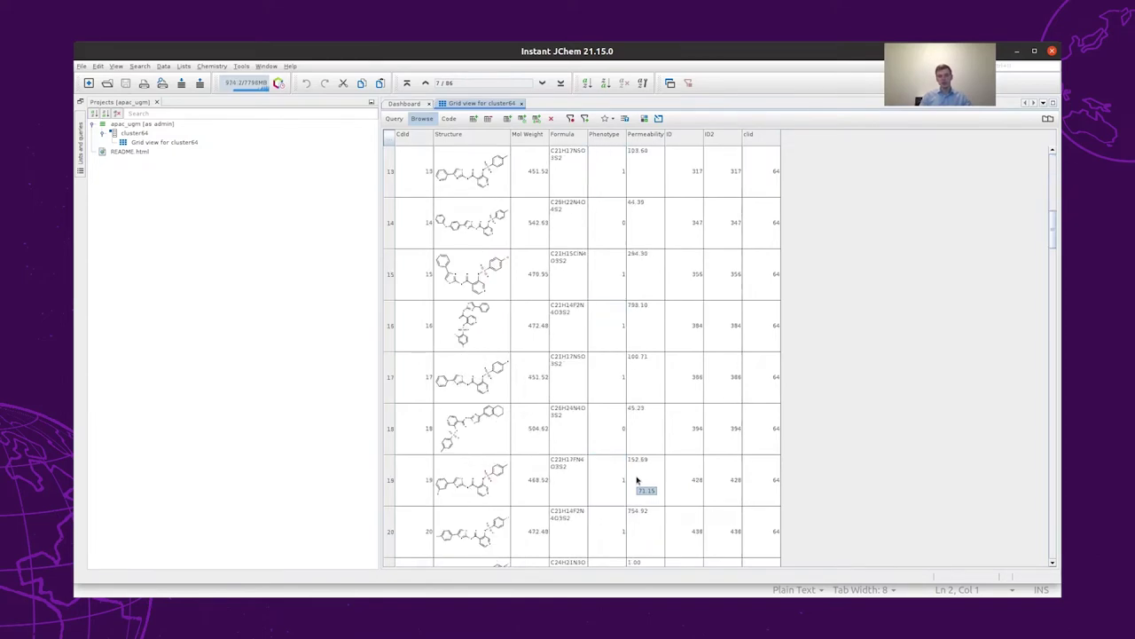
scroll(636, 480, down, 1)
scroll(636, 480, down, 1)
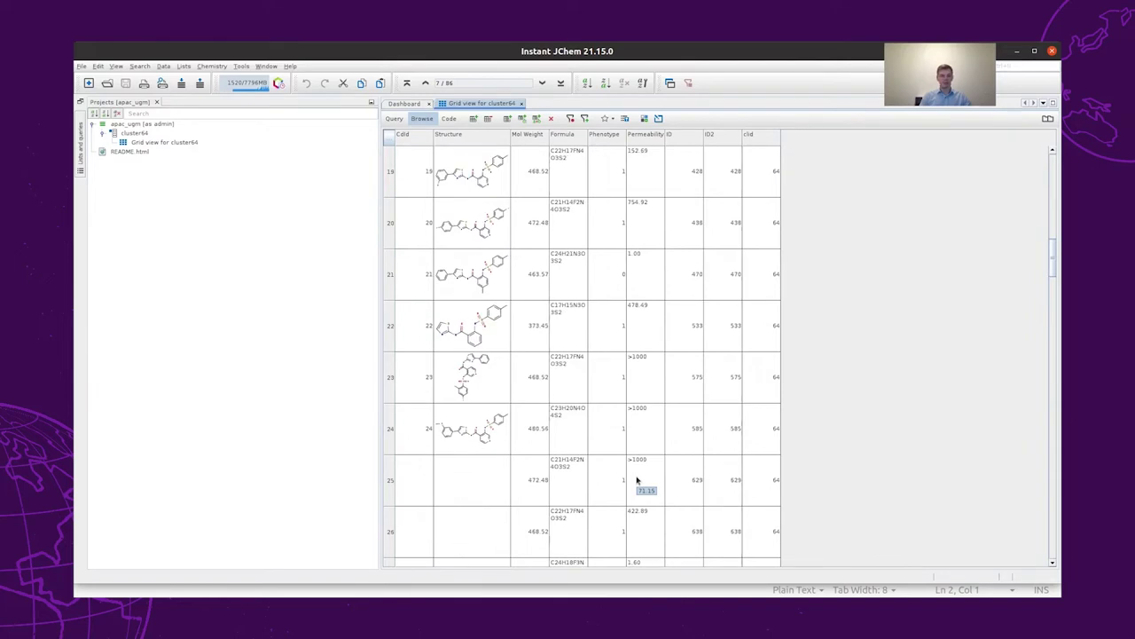
scroll(636, 480, down, 1)
scroll(636, 480, down, 2)
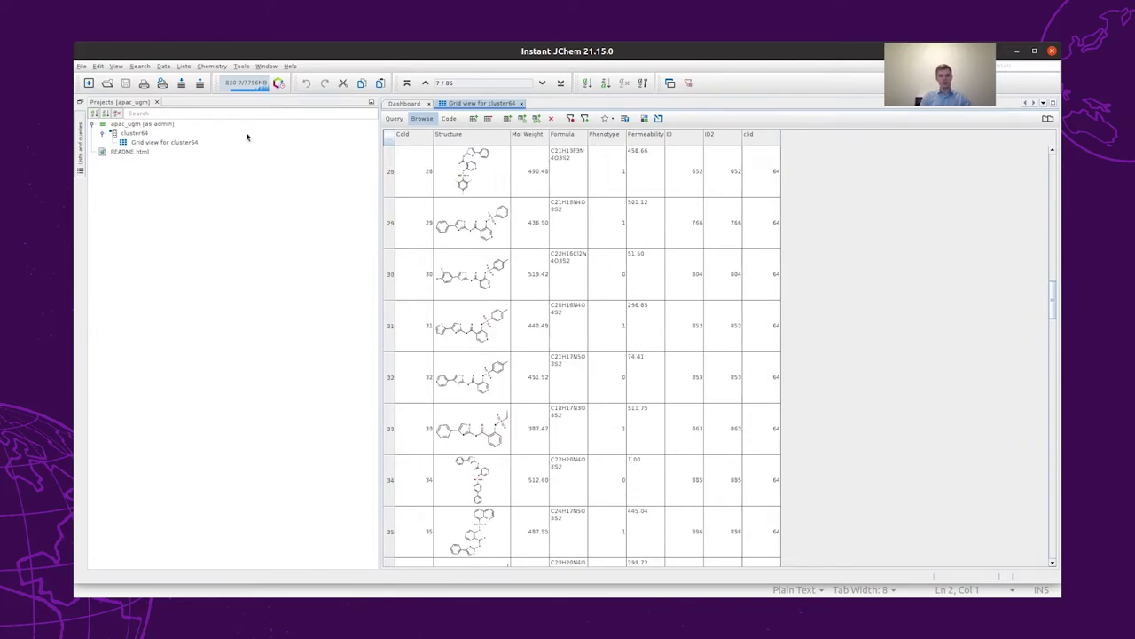
- Switch the apac_ugm schema's security to username/password login using the IJC database
right_click(129, 126)
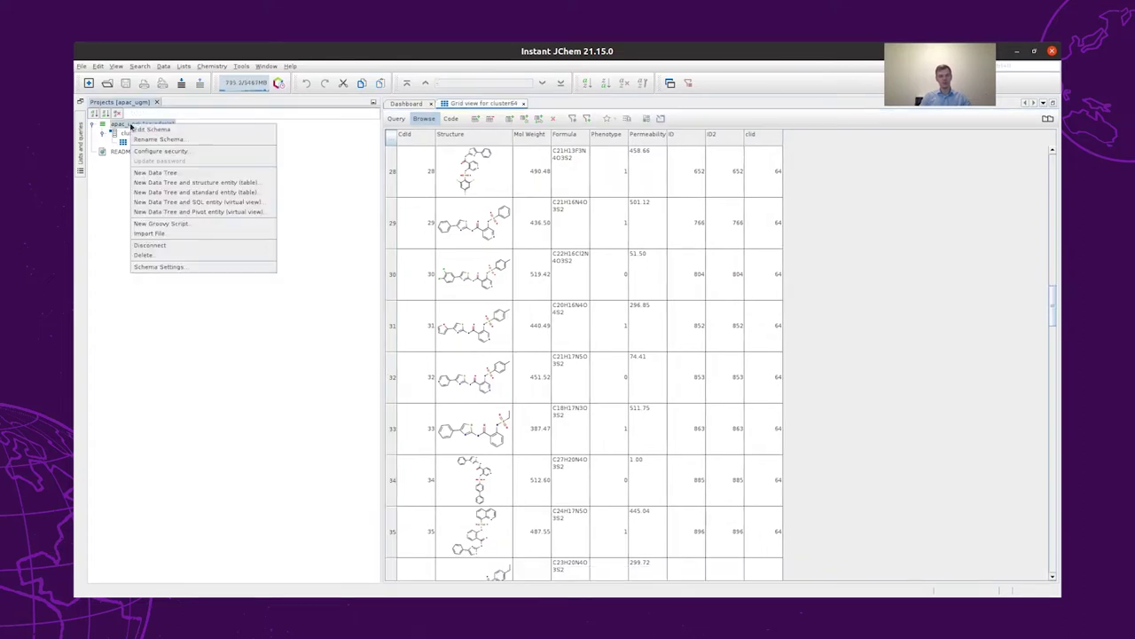
click(177, 152)
click(419, 190)
click(1030, 219)
click(519, 226)
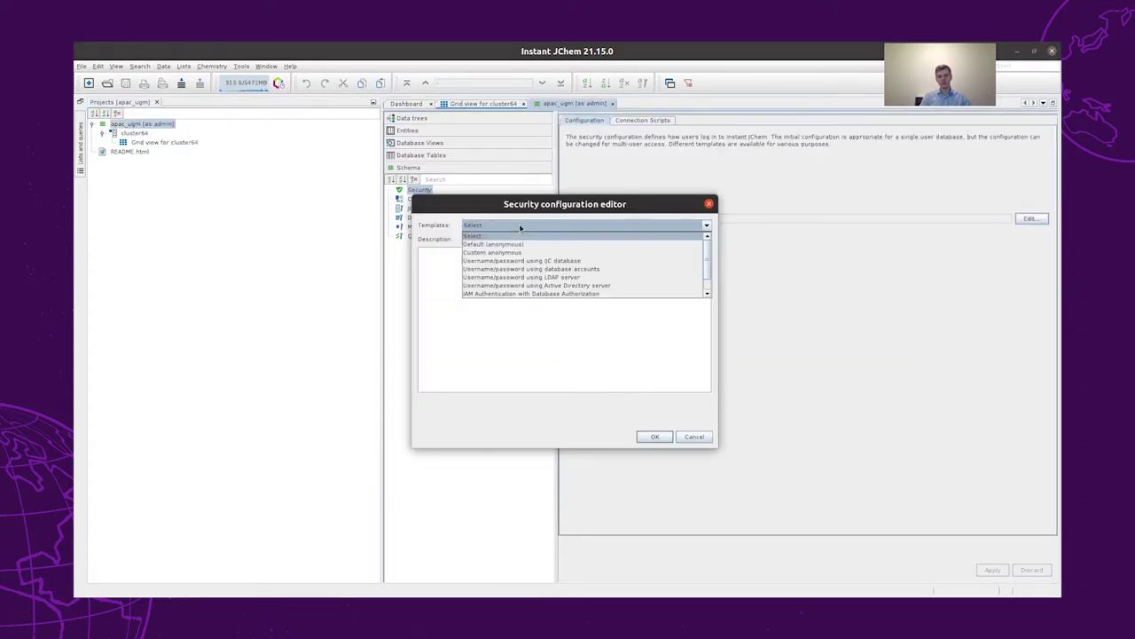
click(519, 262)
click(654, 436)
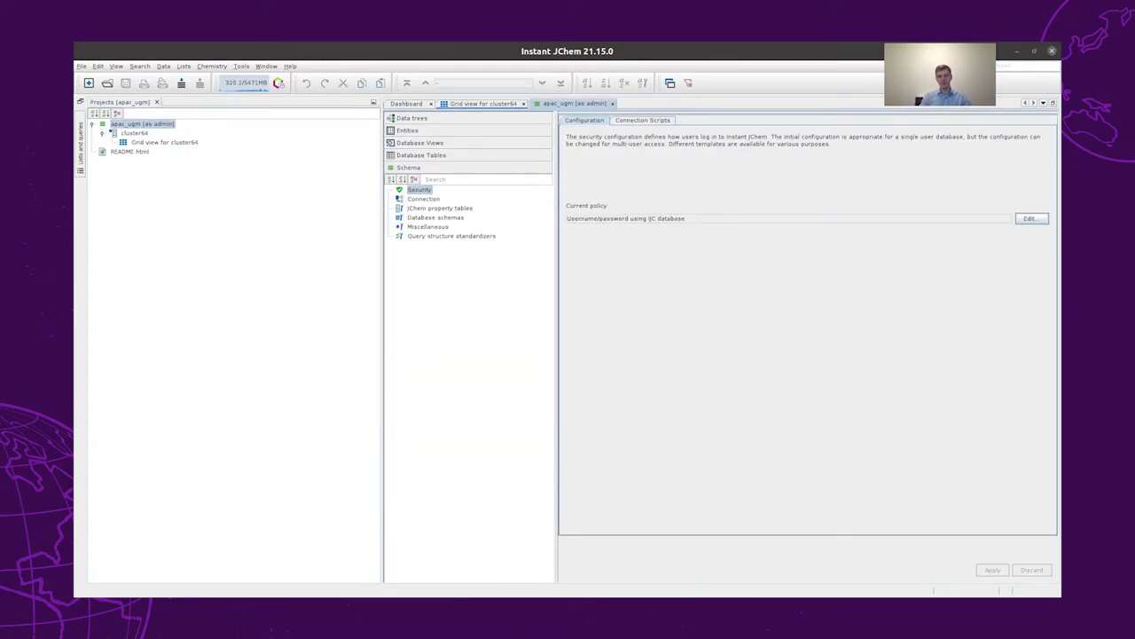
- Disconnect and reconnect the apac_ugm schema as admin so the new policy applies
right_click(159, 129)
click(222, 249)
right_click(114, 125)
click(141, 131)
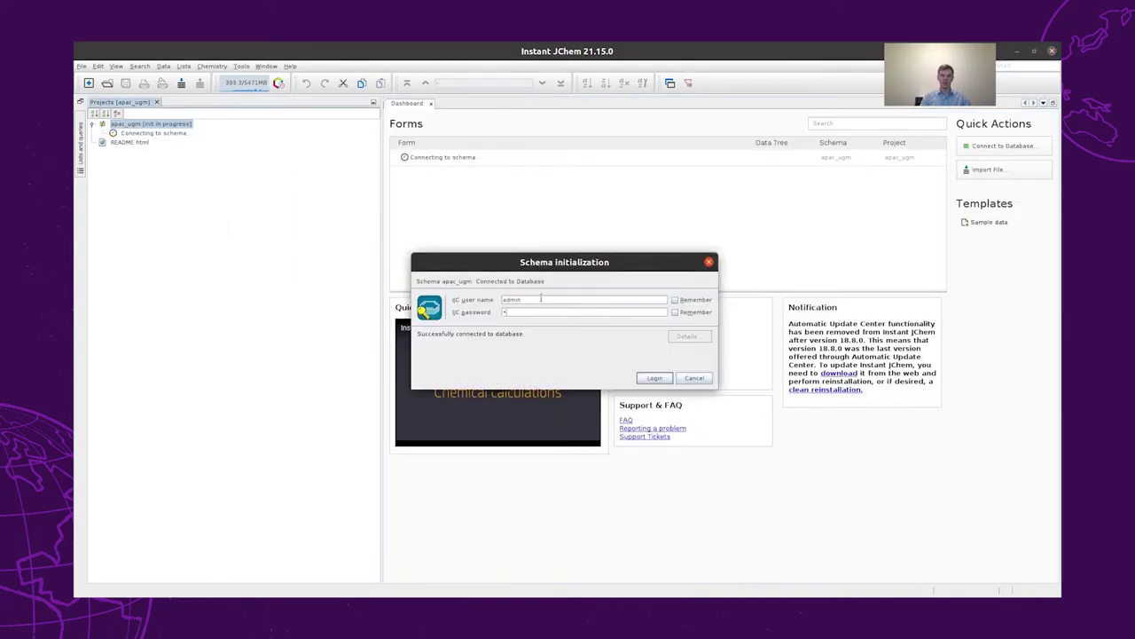
click(653, 378)
click(648, 438)
- Add a new database user with the ROLE_USER role
right_click(148, 129)
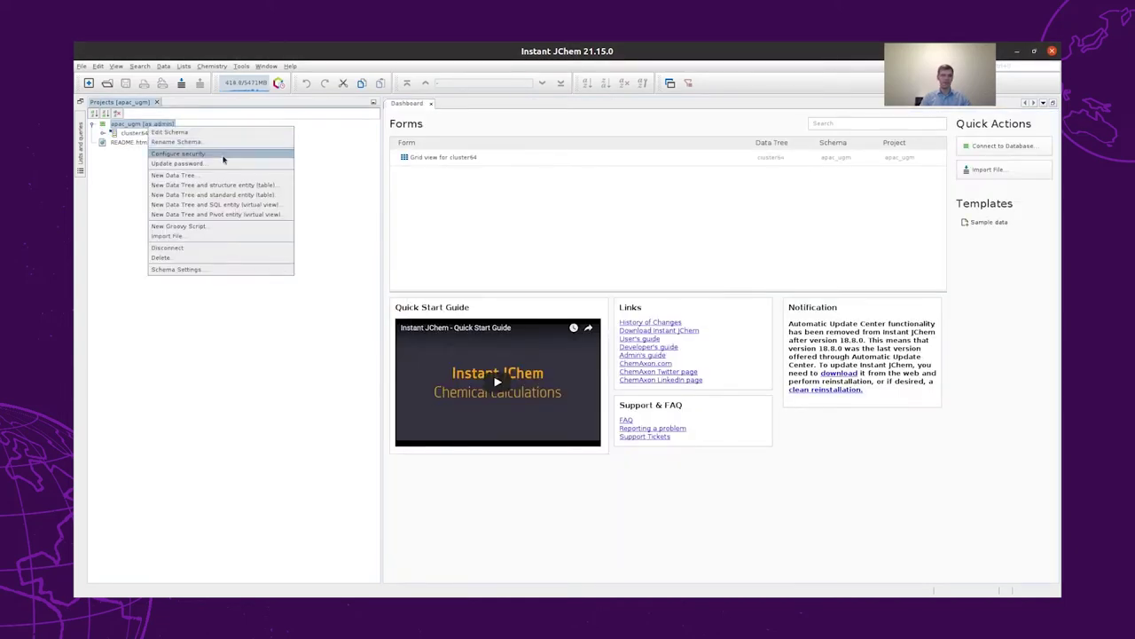
click(169, 156)
click(708, 120)
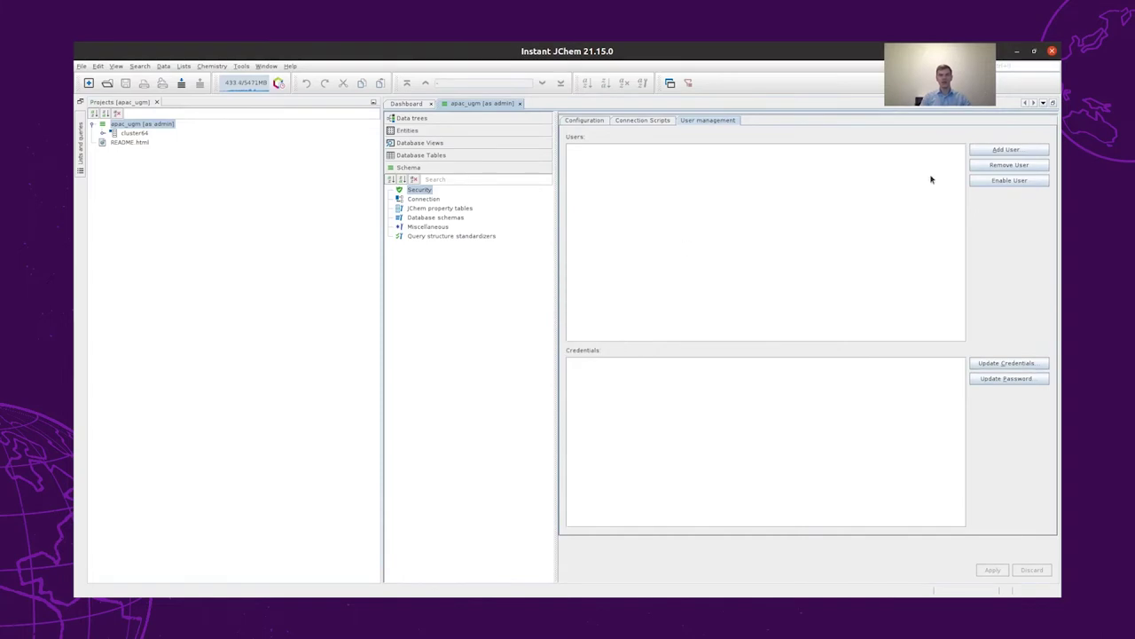
click(1002, 151)
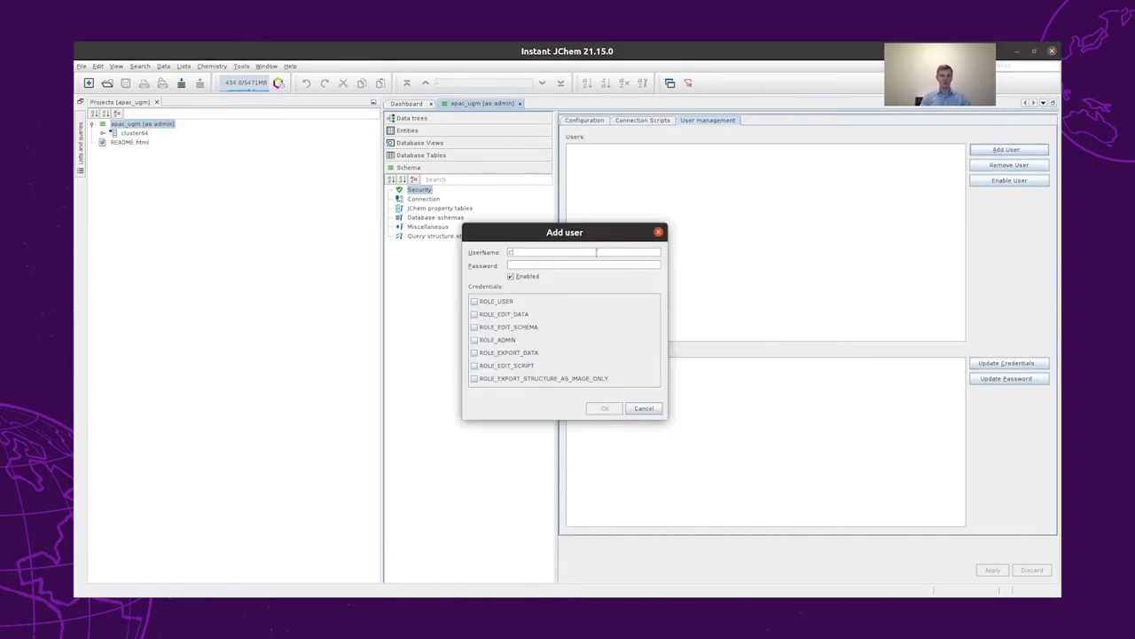
click(477, 301)
click(601, 408)
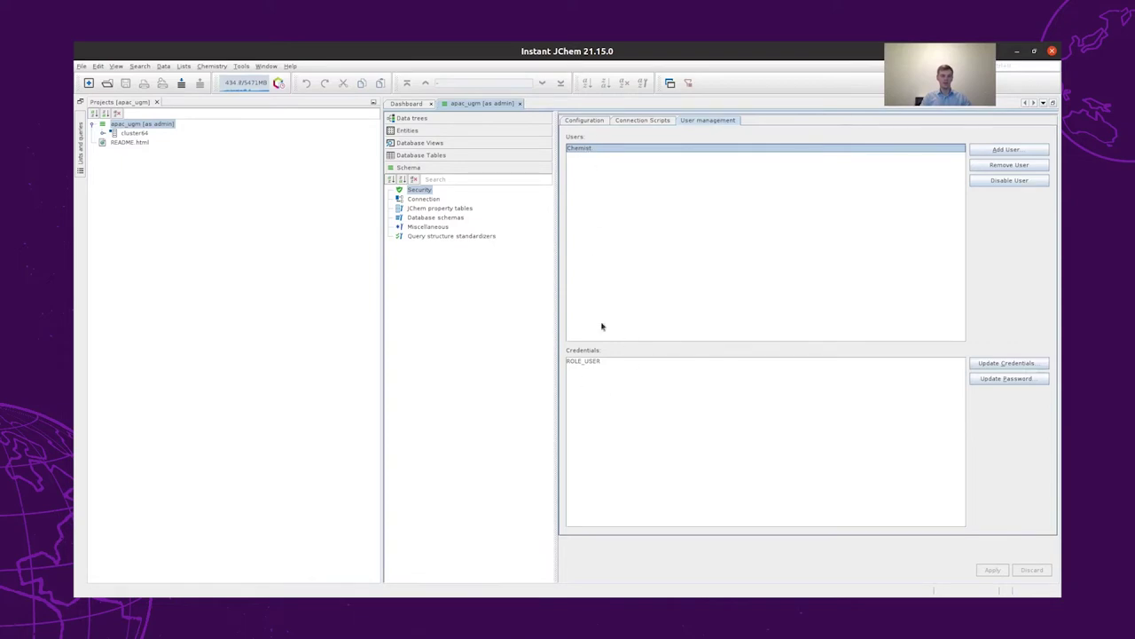
- Share the cluster64 grid view with ROLE_USER at Read and Copy privileges
click(118, 133)
click(103, 134)
right_click(128, 142)
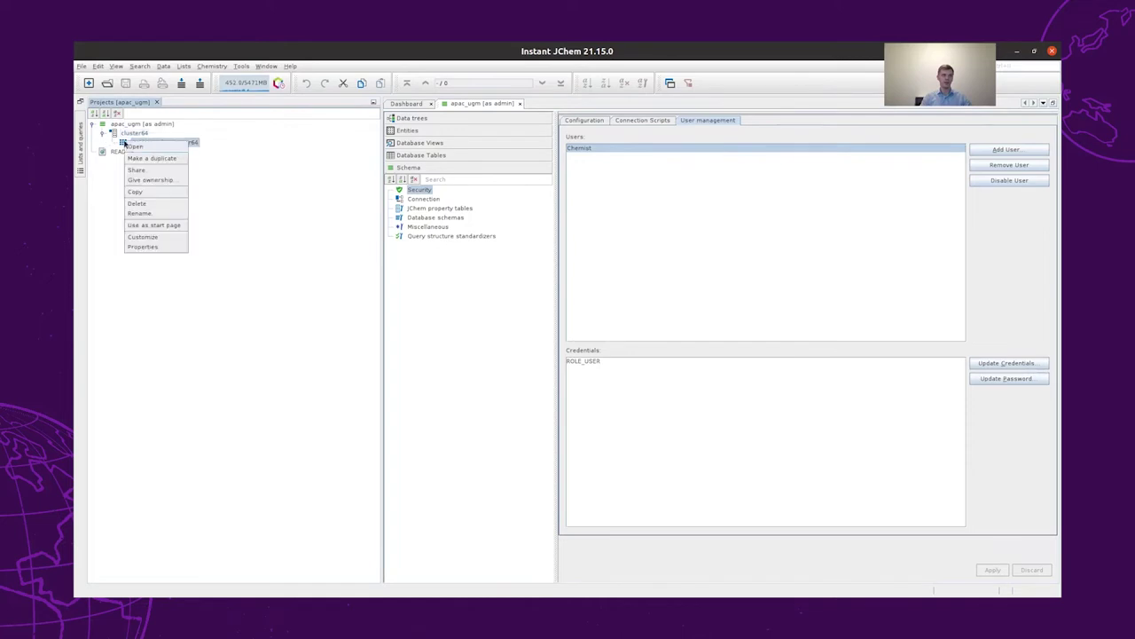
click(170, 168)
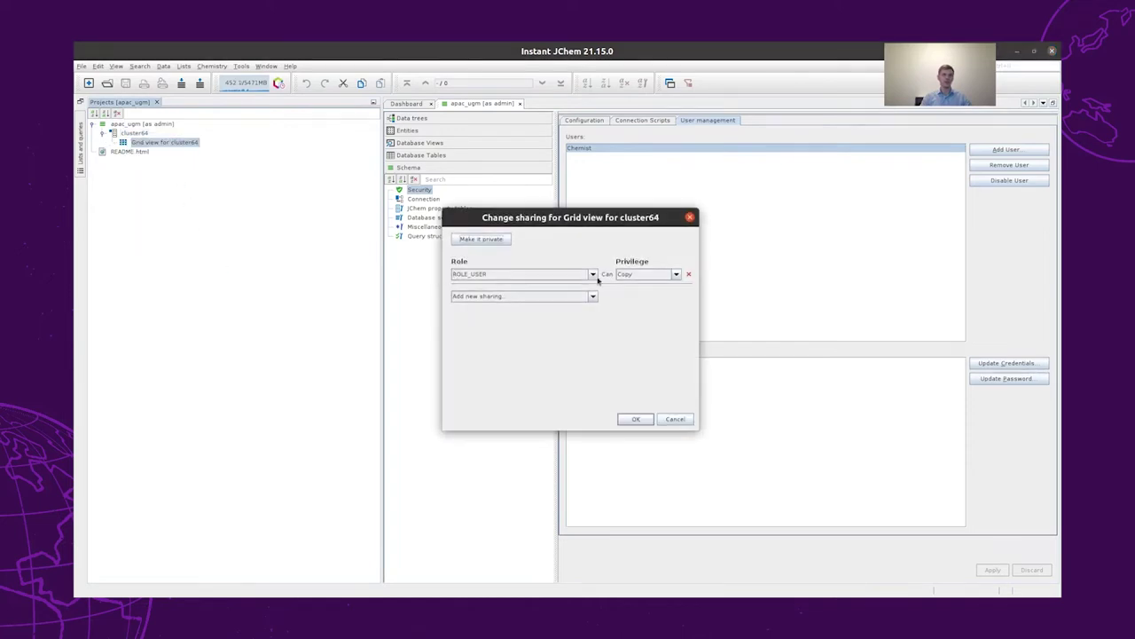
click(645, 274)
click(648, 290)
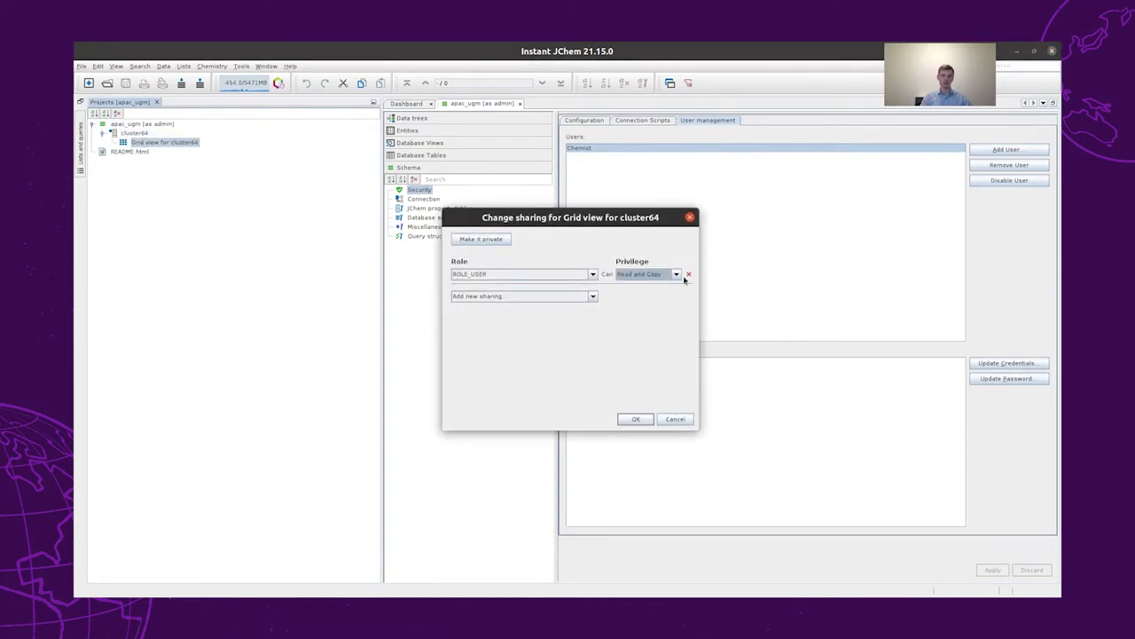
click(635, 419)
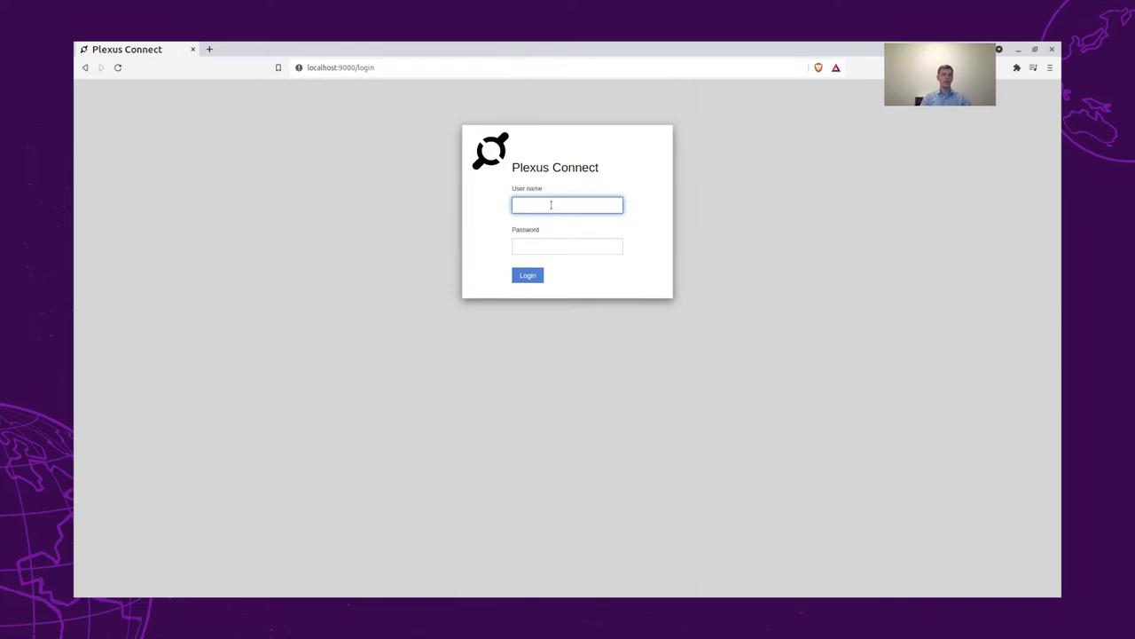
- Log in to Plexus Connect with the new user's name and password, dismissing the HTTP warning
text(hemist)
key(Tab)
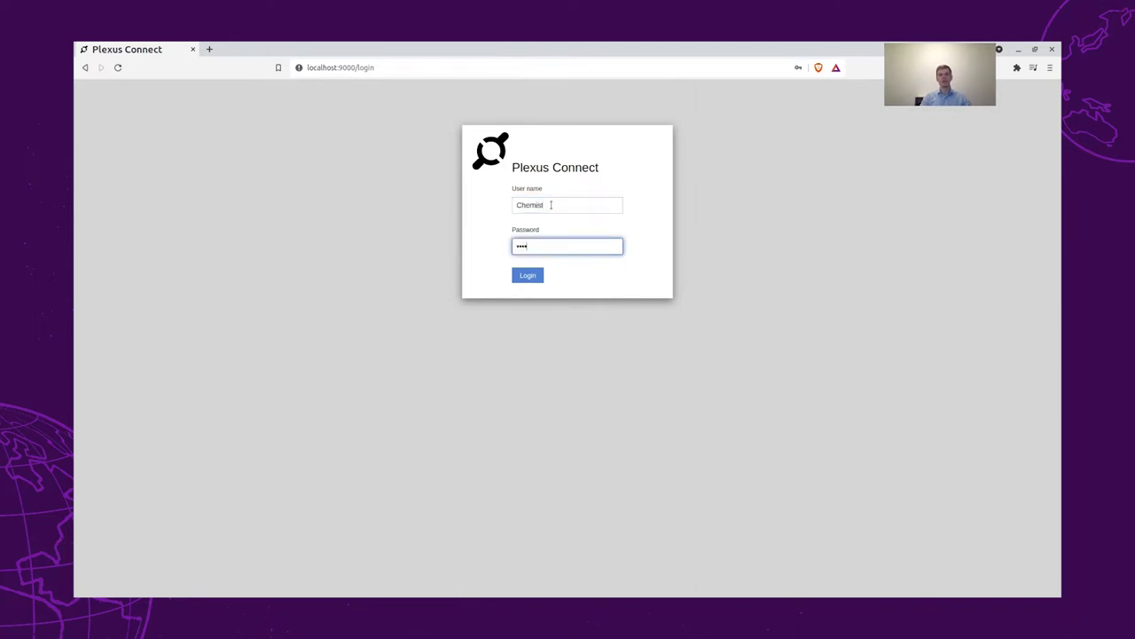
key(Return)
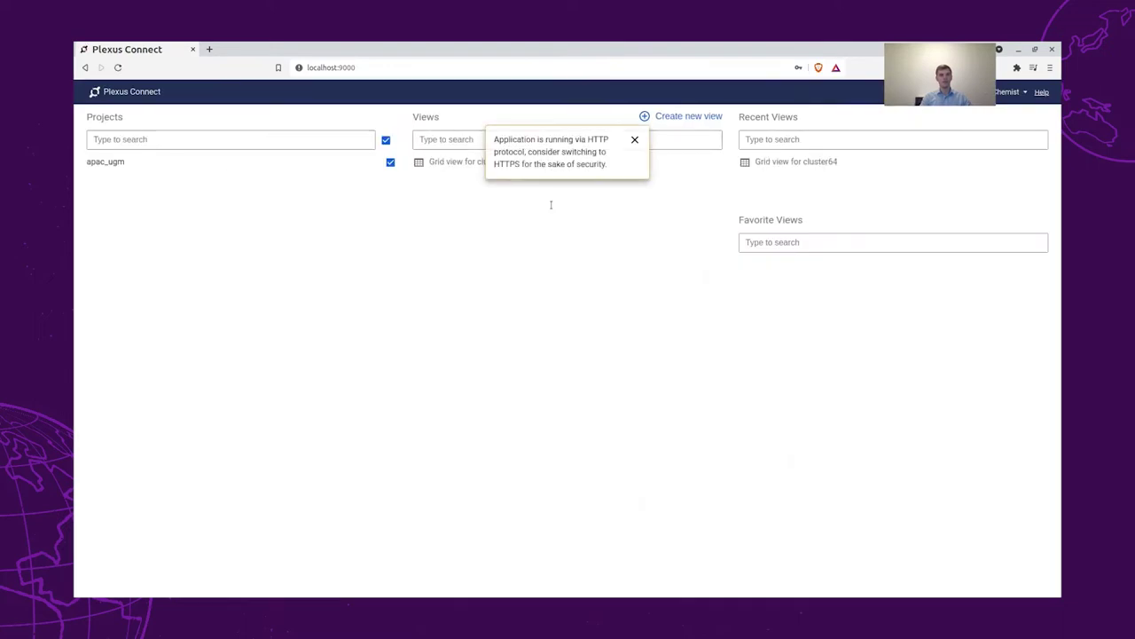
click(635, 140)
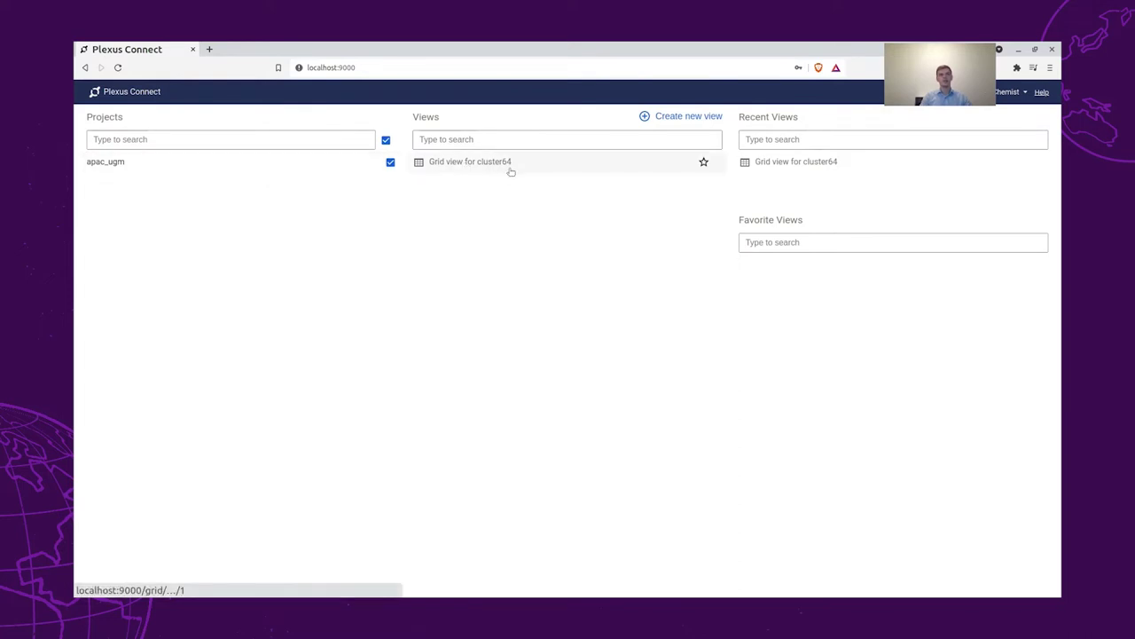
- Open Grid view for cluster64 and scroll through its 86 compounds
click(538, 168)
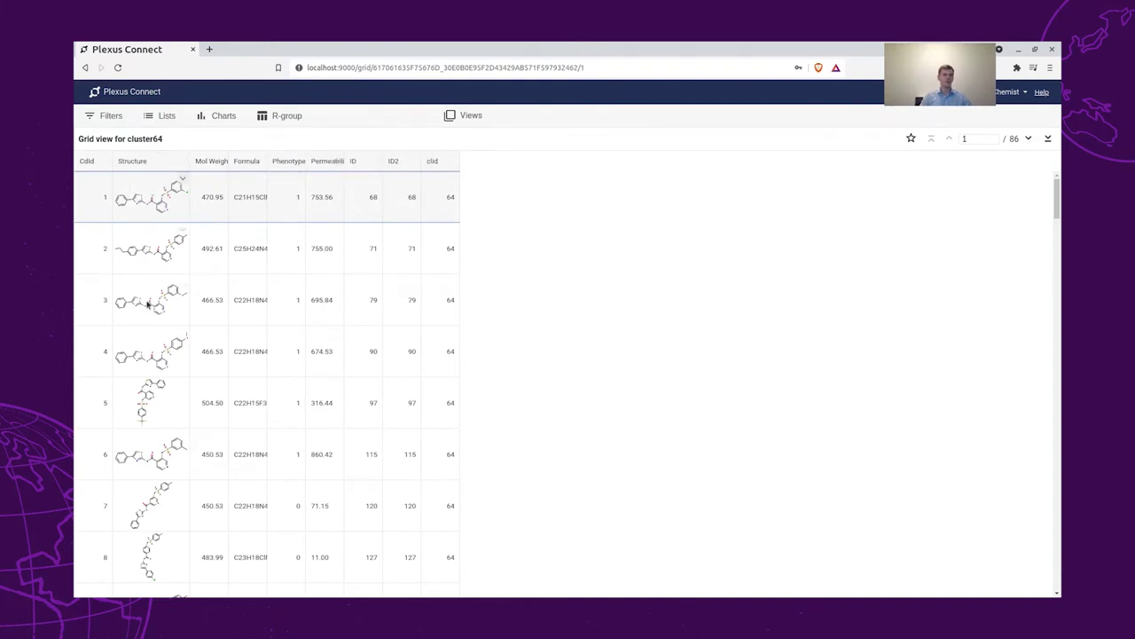
scroll(150, 355, down, 3)
scroll(149, 355, down, 10)
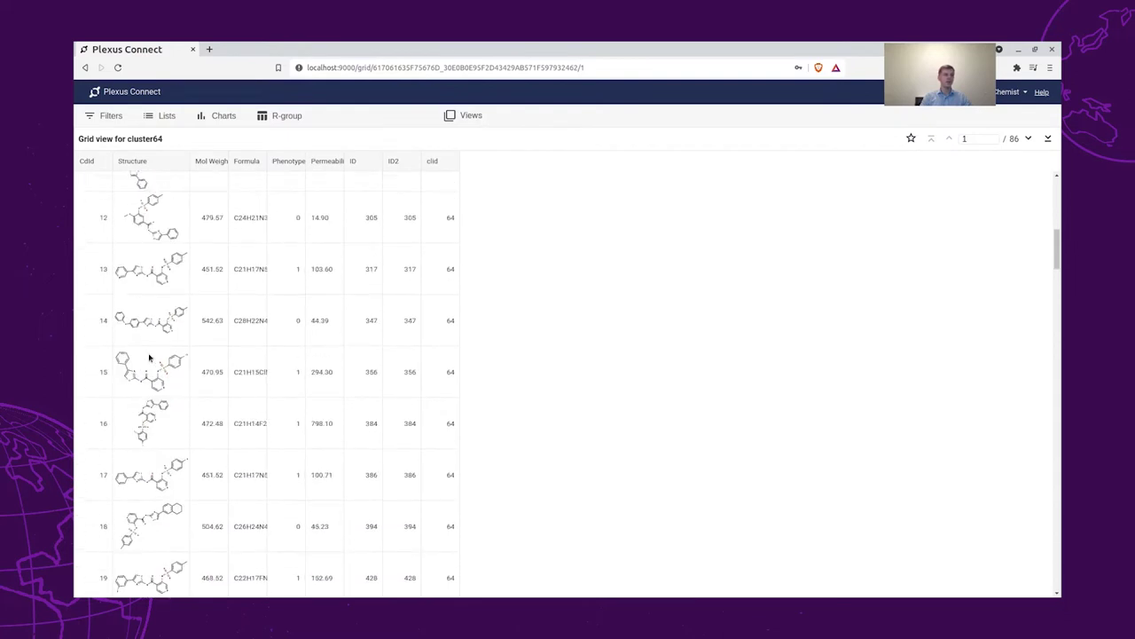
scroll(149, 355, down, 4)
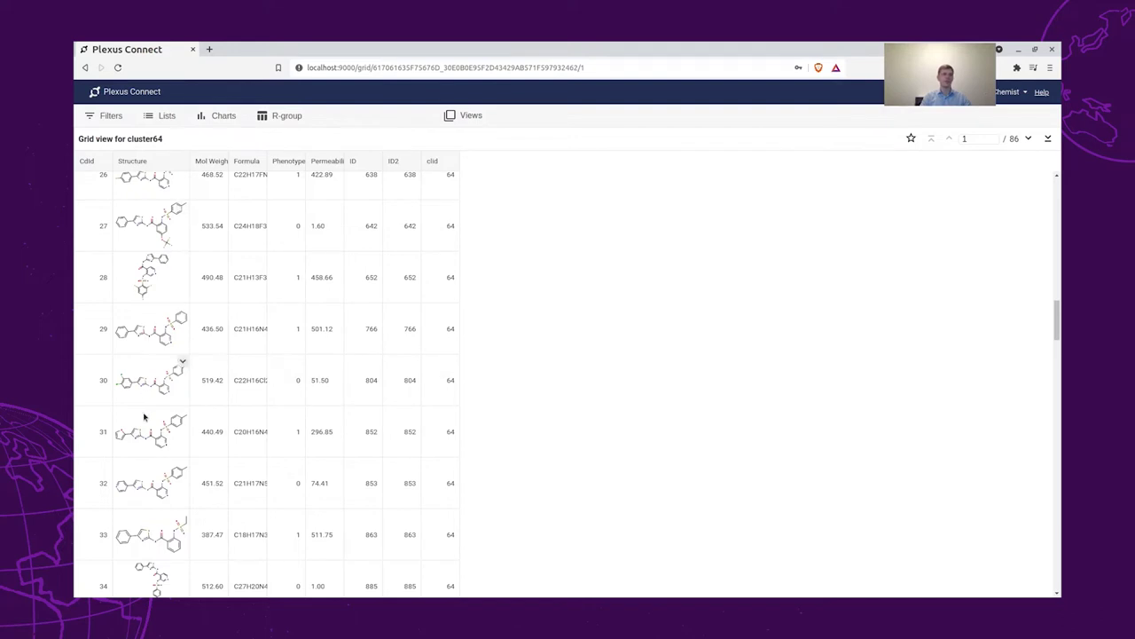
scroll(142, 268, up, 12)
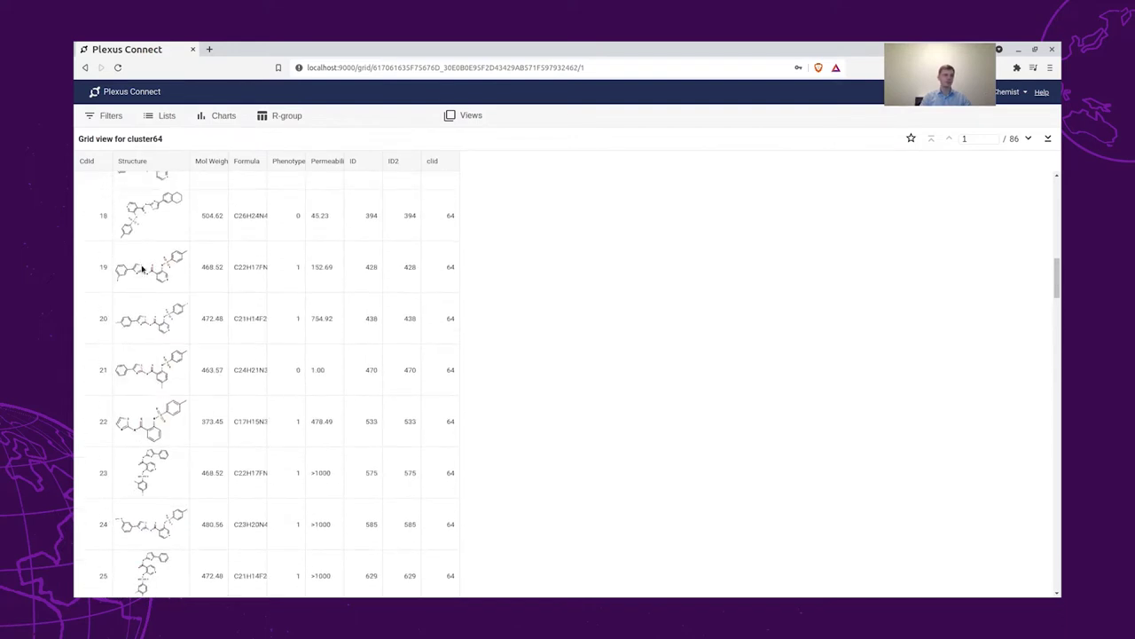
scroll(142, 269, up, 2)
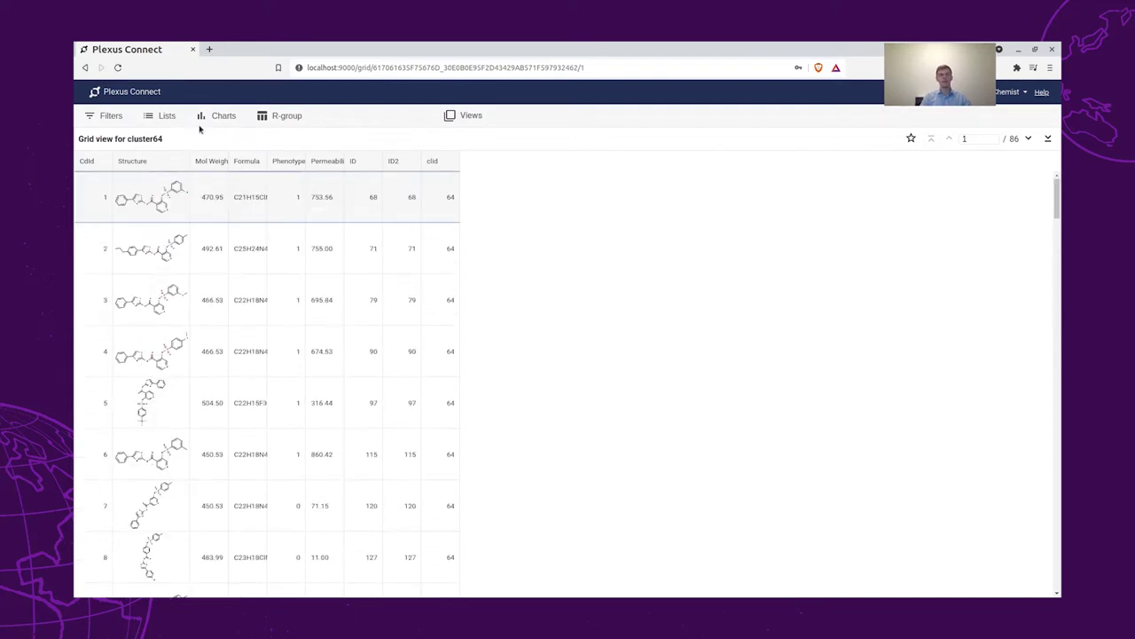
- Start an R-group decomposition using the pasted thiazole–pyridine scaffold
click(281, 116)
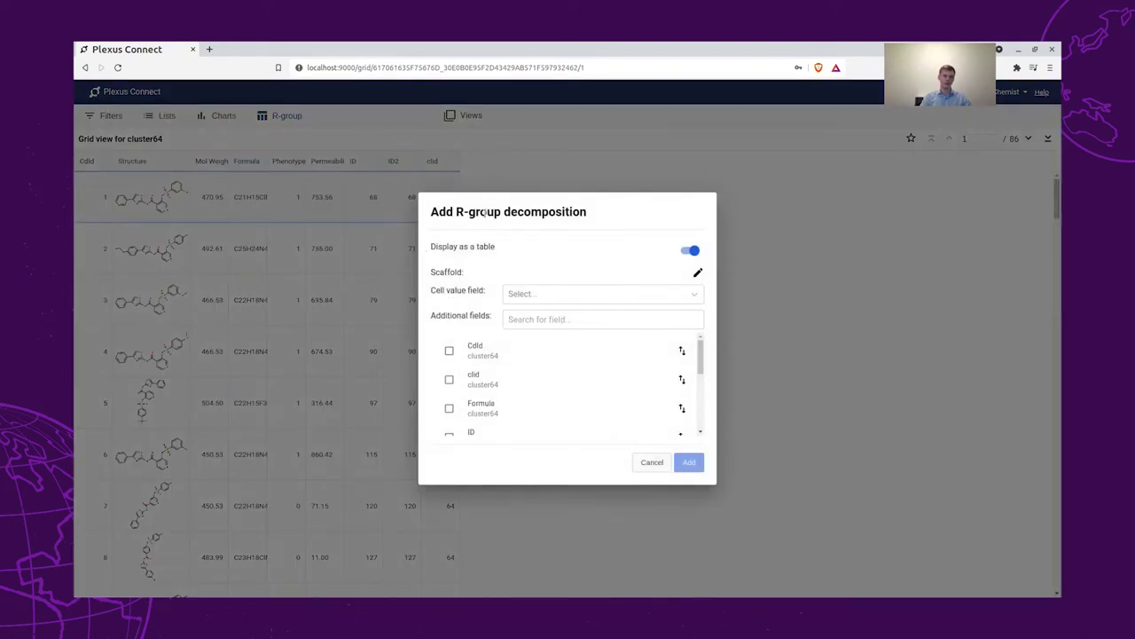
click(697, 274)
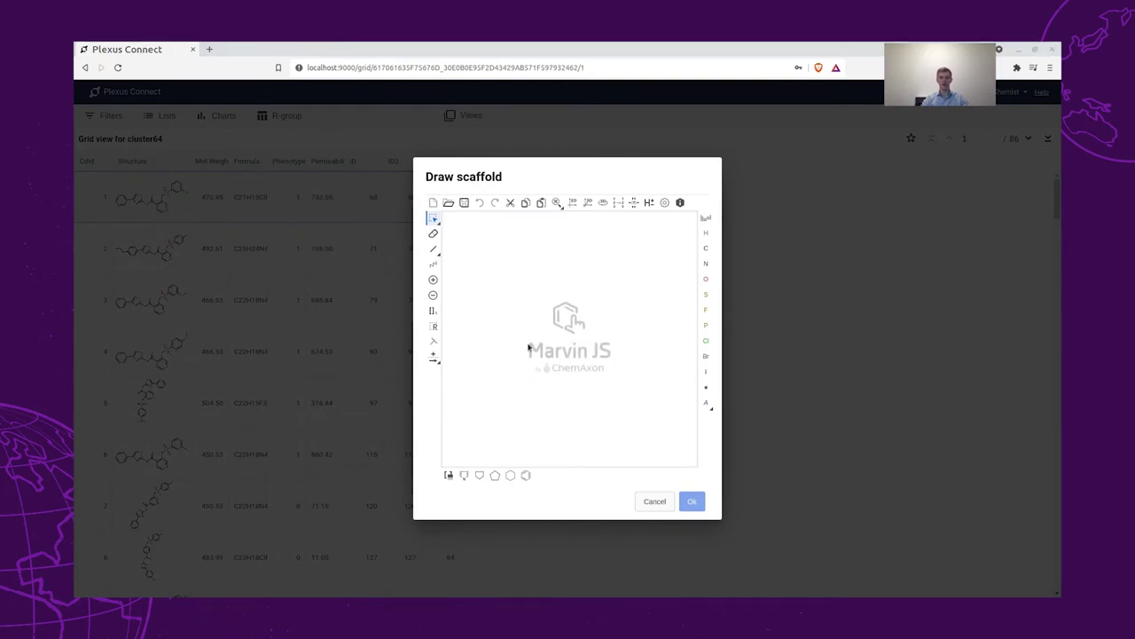
key(ctrl+v)
click(590, 410)
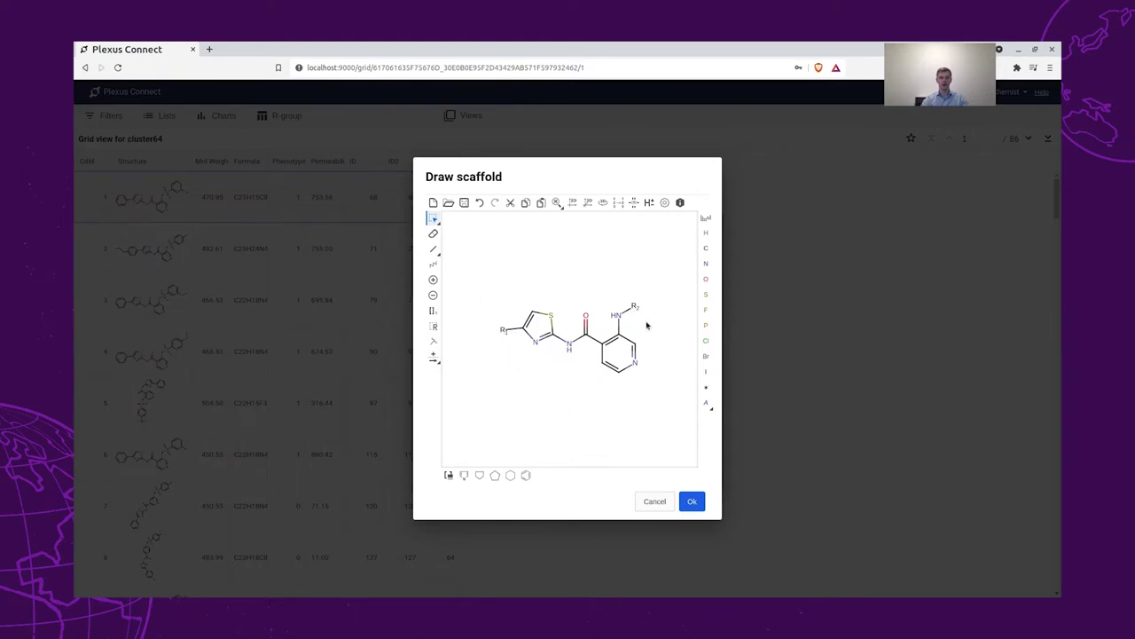
click(693, 502)
- Colour the chart cells by Phenotype, include Permeability as an additional field, and add the chart
click(551, 297)
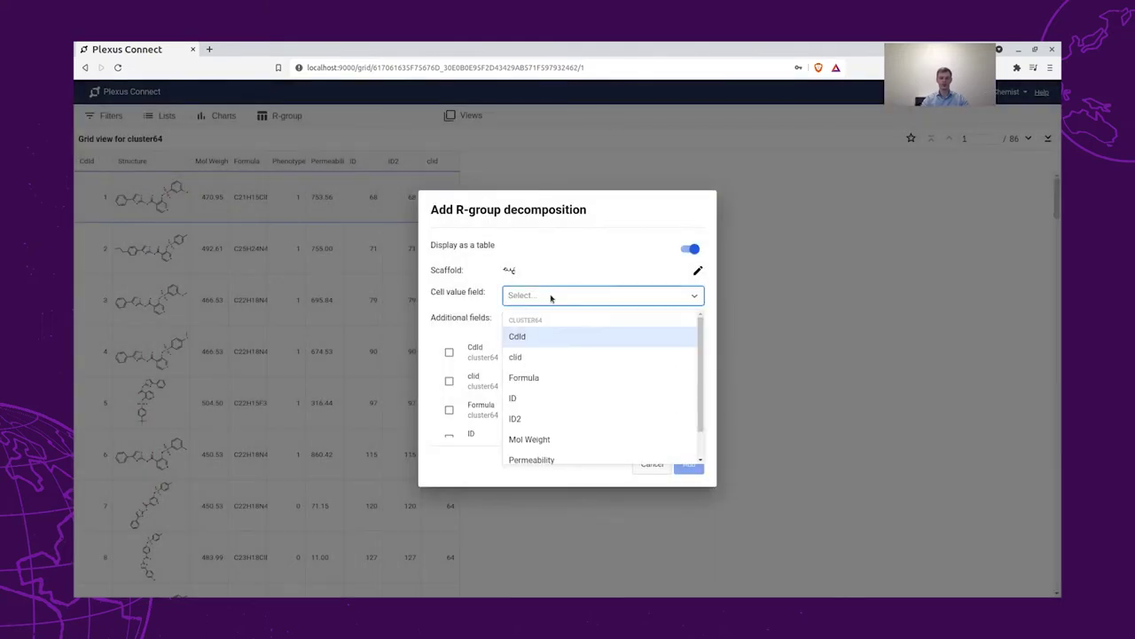
text(phen)
click(537, 335)
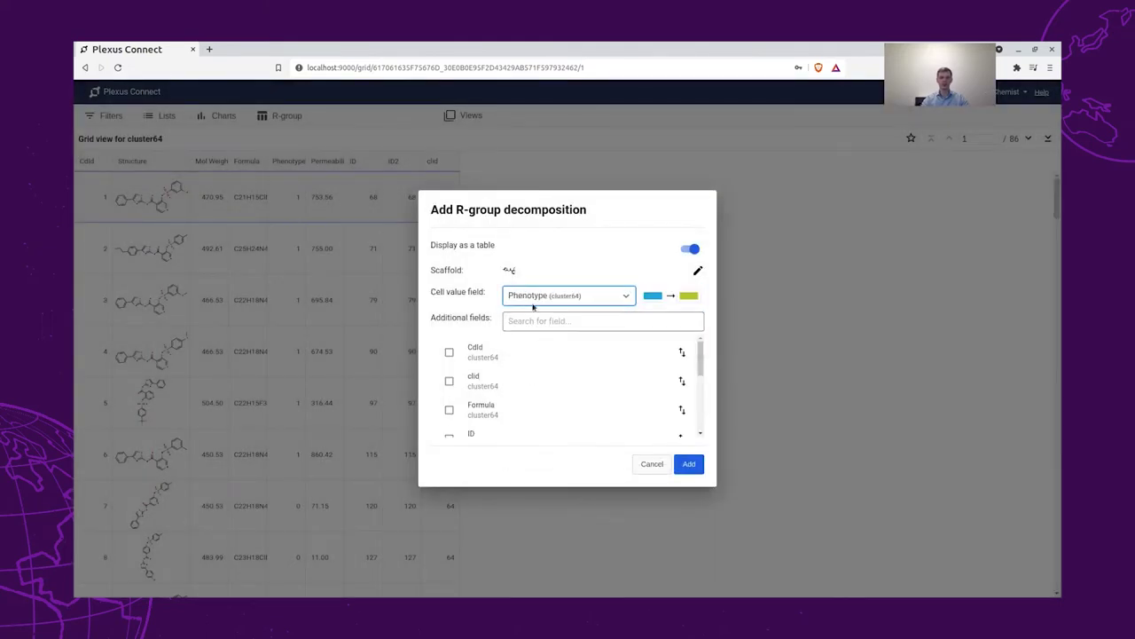
click(550, 321)
text(perm)
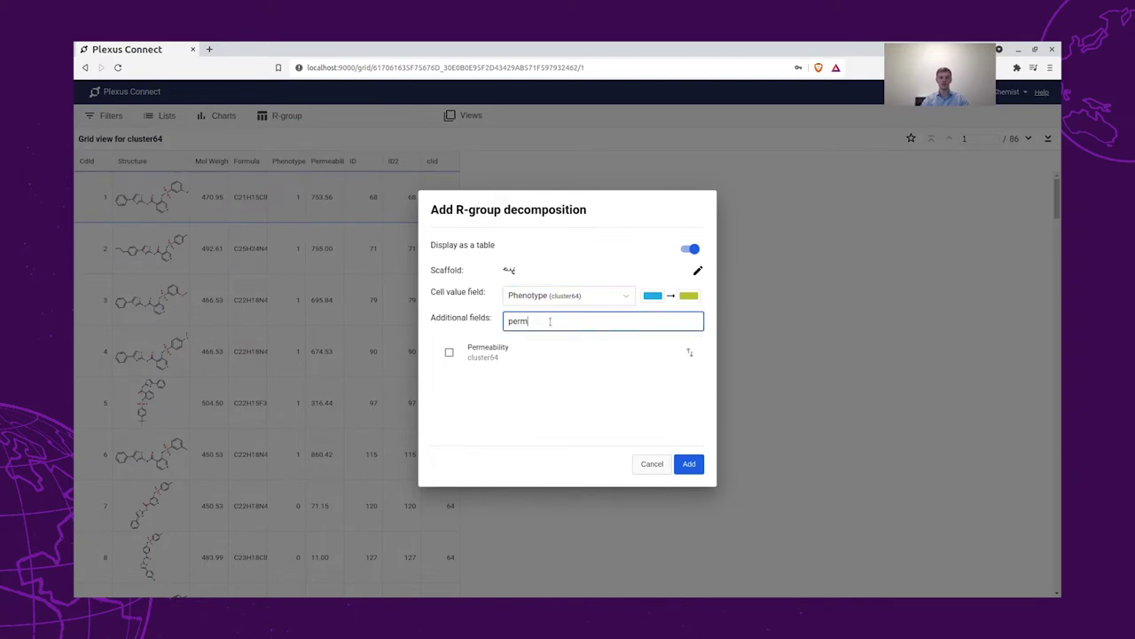
click(449, 352)
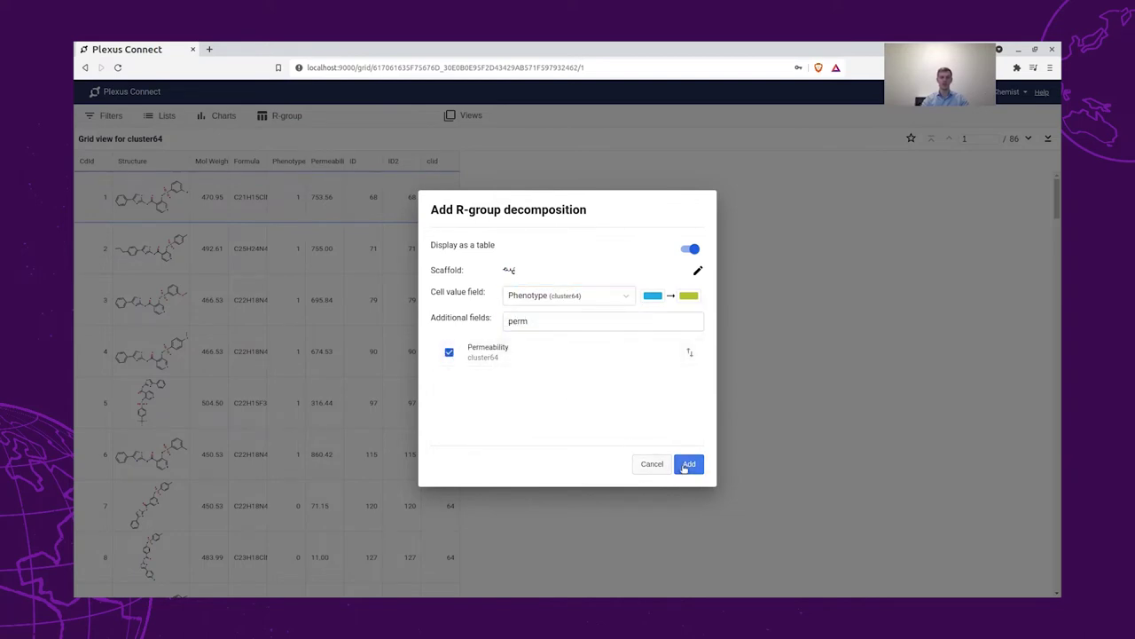
click(683, 466)
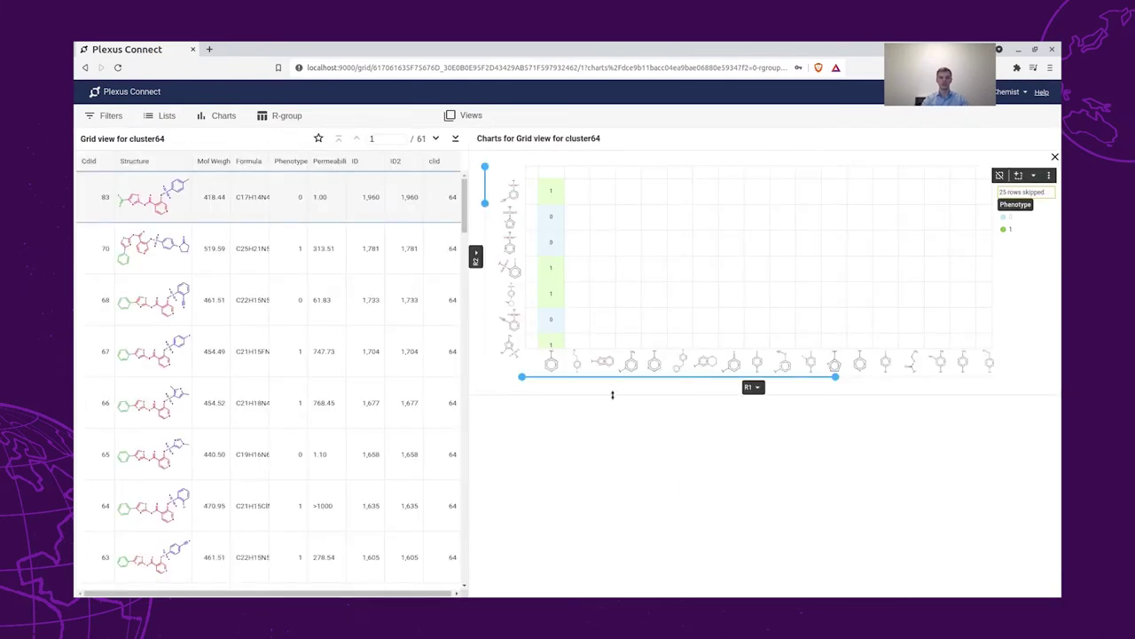
- Enlarge and widen the R-group chart, then shift the R2 axis range to the lower rows
drag(612, 395, 621, 465)
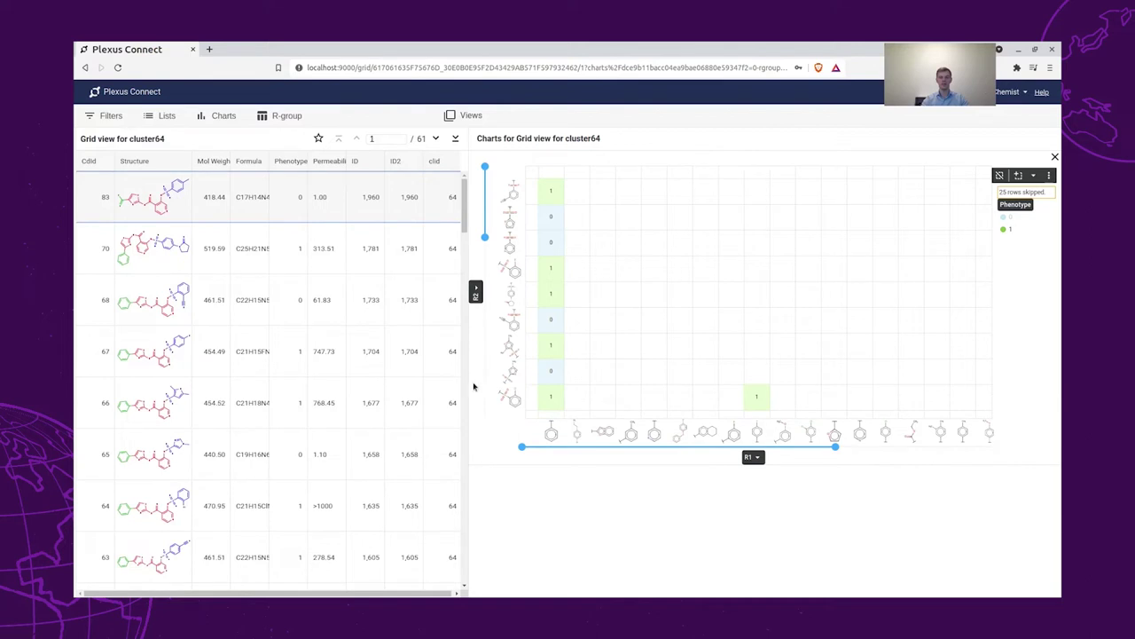
drag(468, 384, 382, 393)
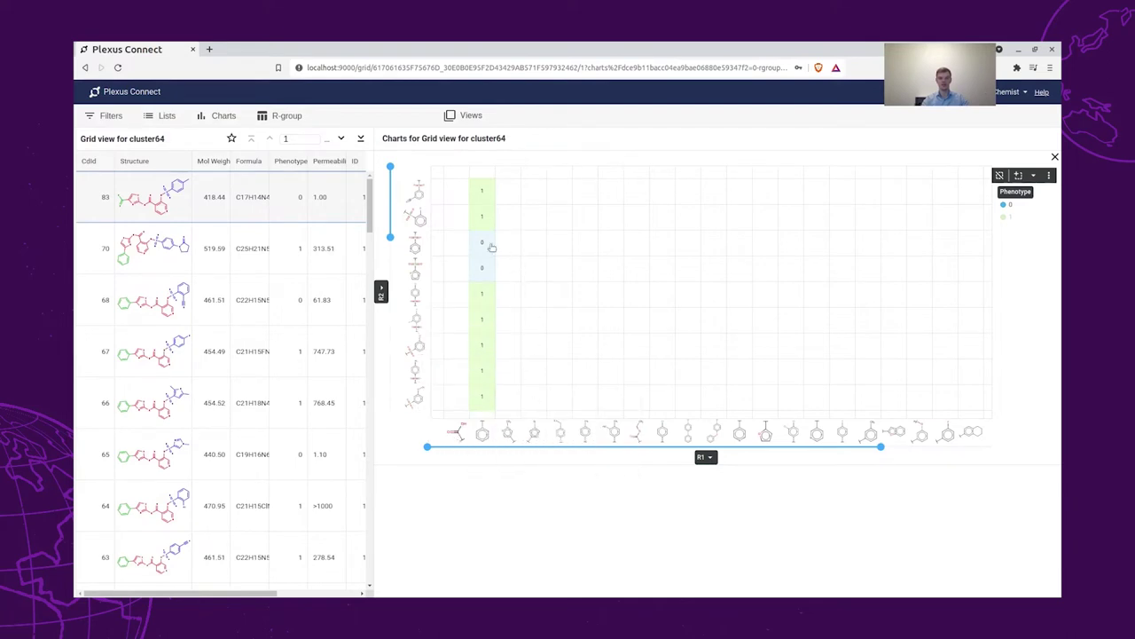
mouse_move(484, 243)
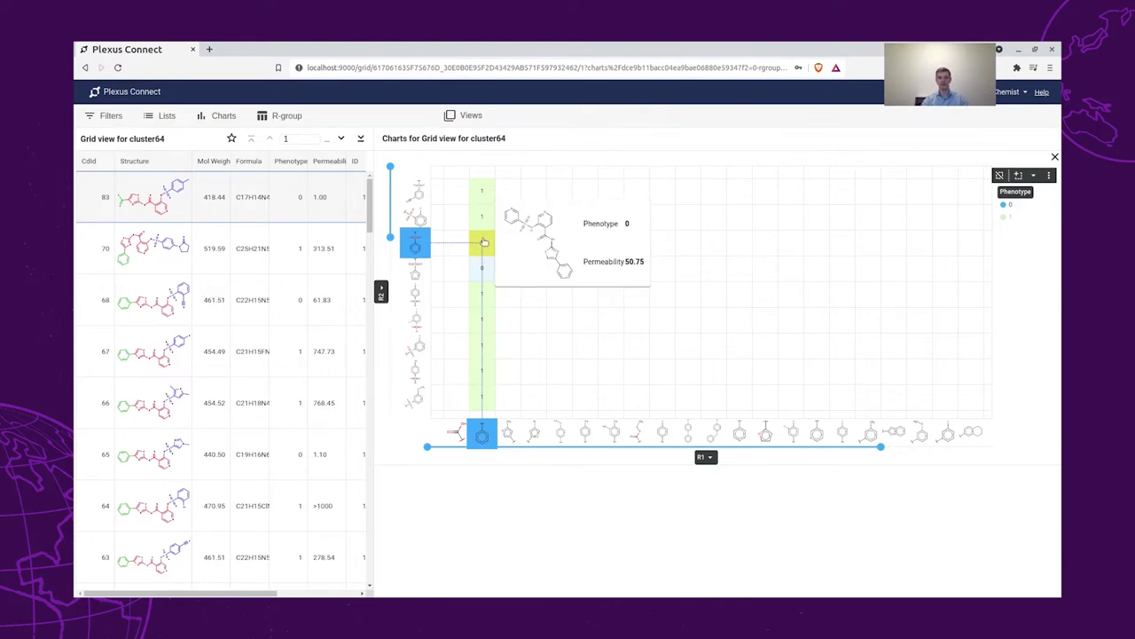
drag(390, 224, 393, 411)
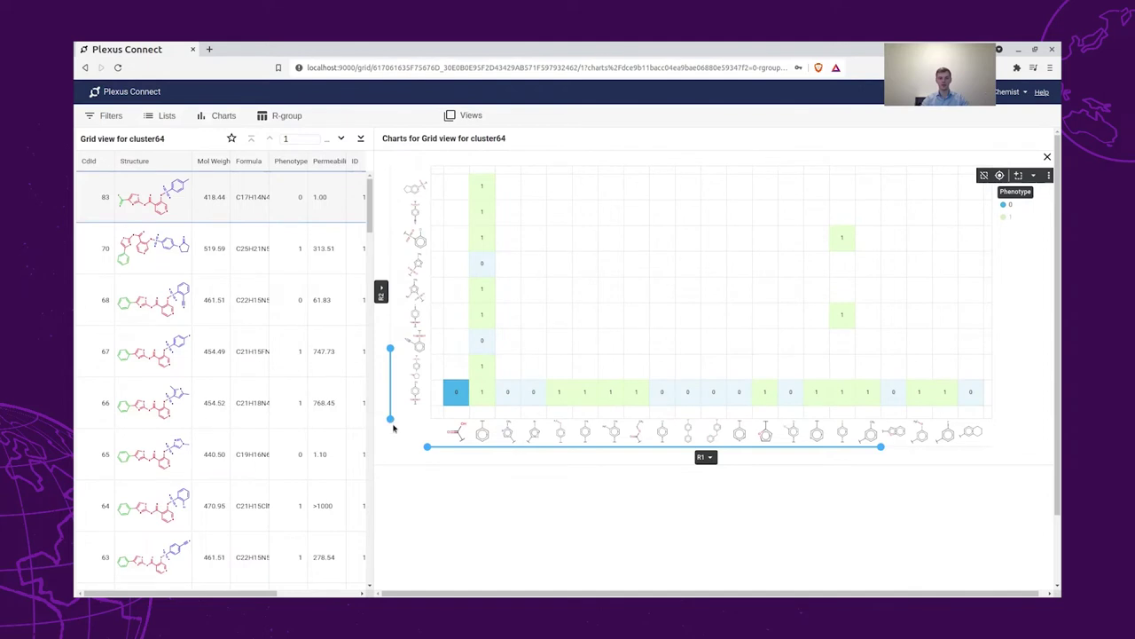
mouse_move(414, 398)
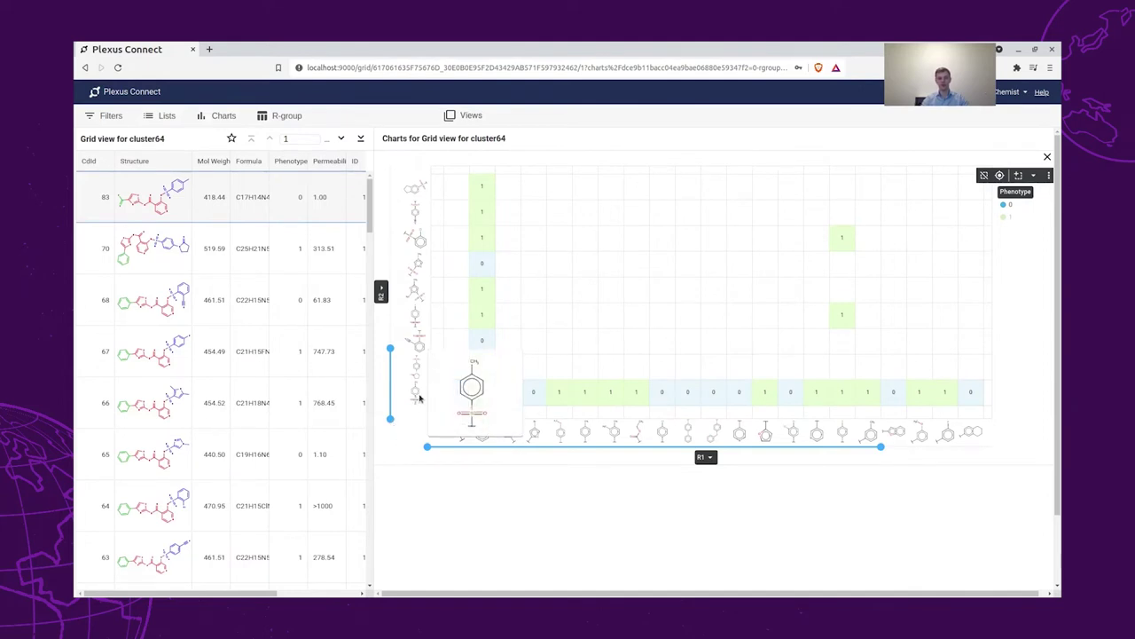
mouse_move(482, 432)
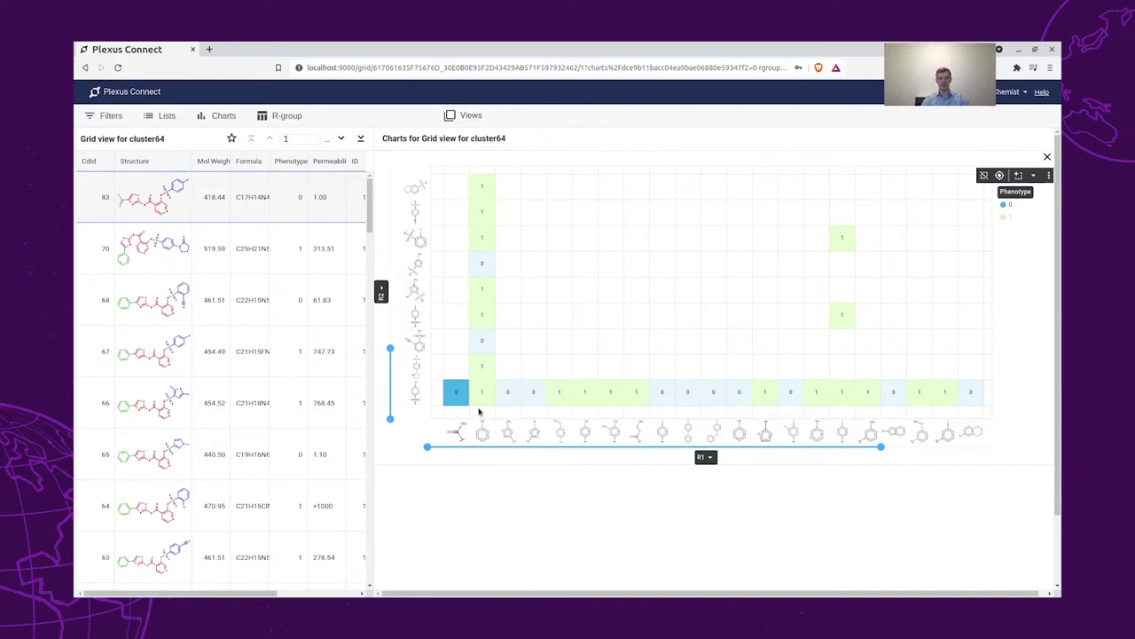
mouse_move(487, 220)
- Filter to Phenotype 1 compounds and shift the chart's R2 axis range down
click(482, 262)
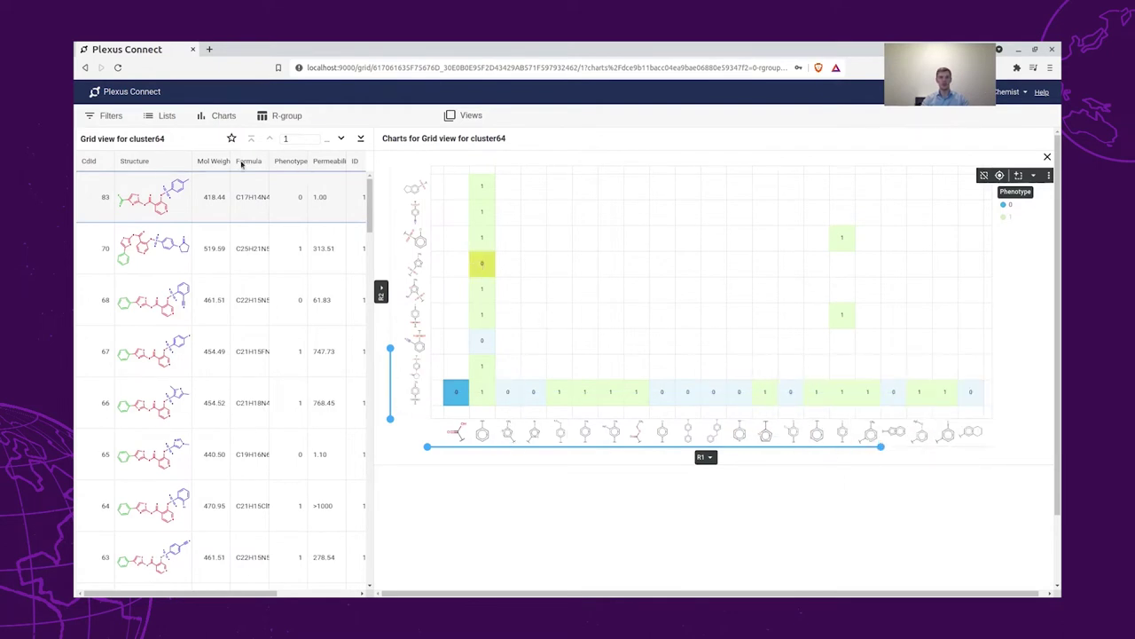
click(107, 116)
click(138, 193)
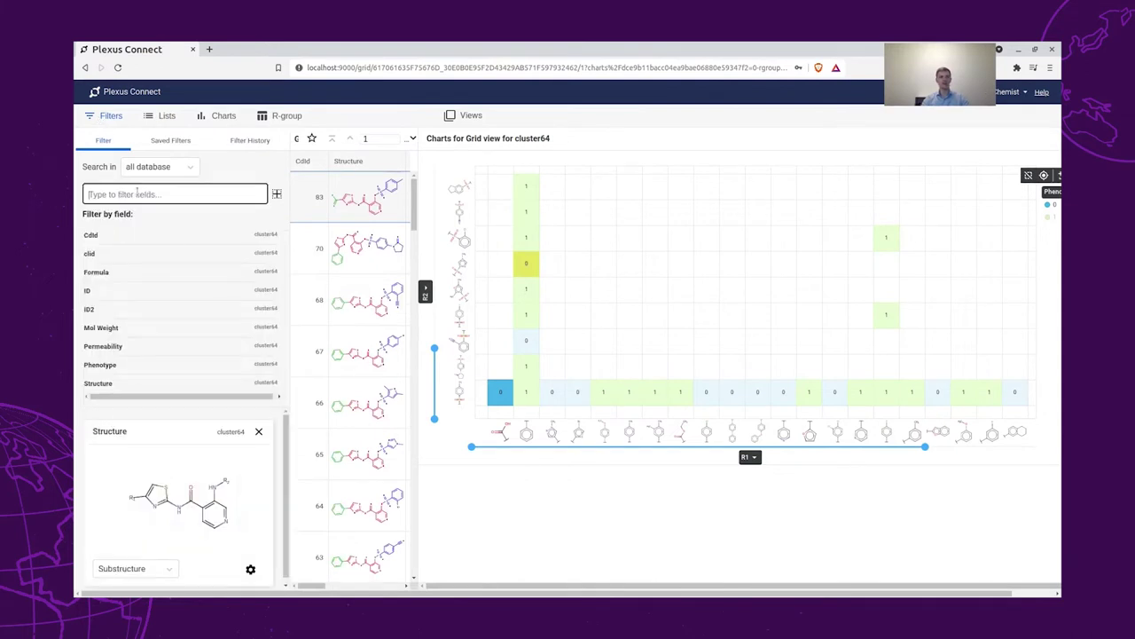
text(phen)
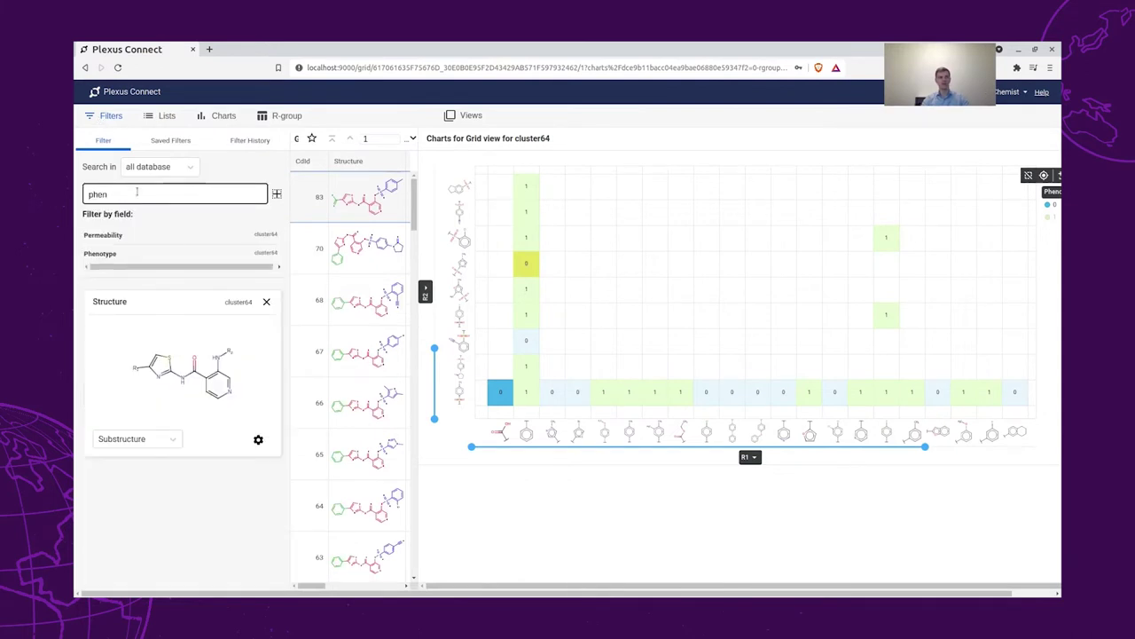
click(101, 254)
text(1)
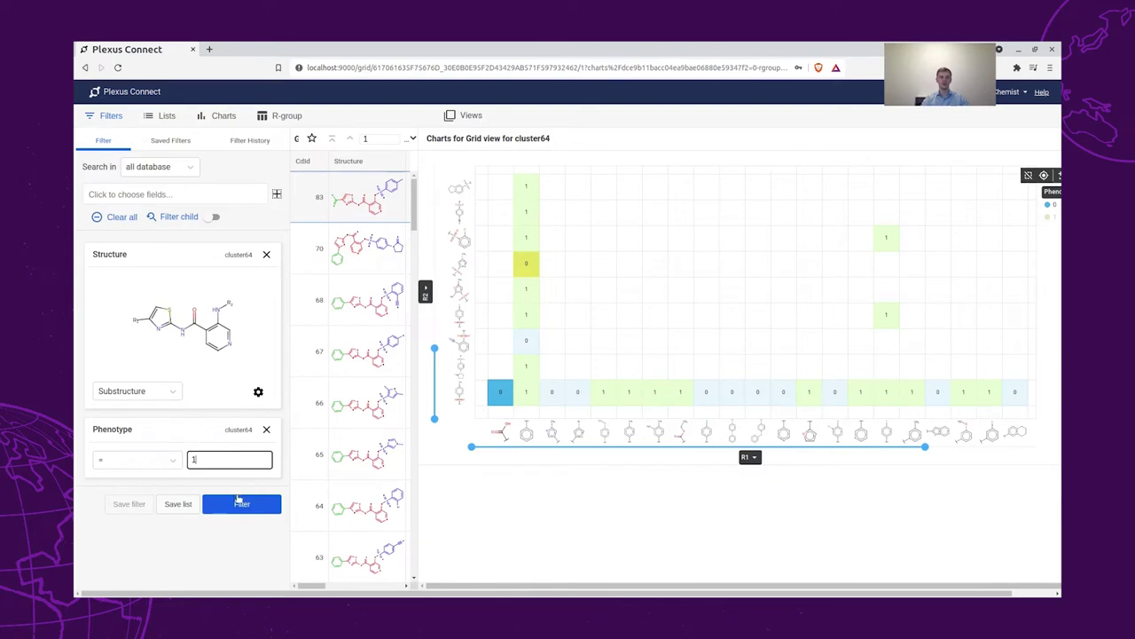
click(244, 503)
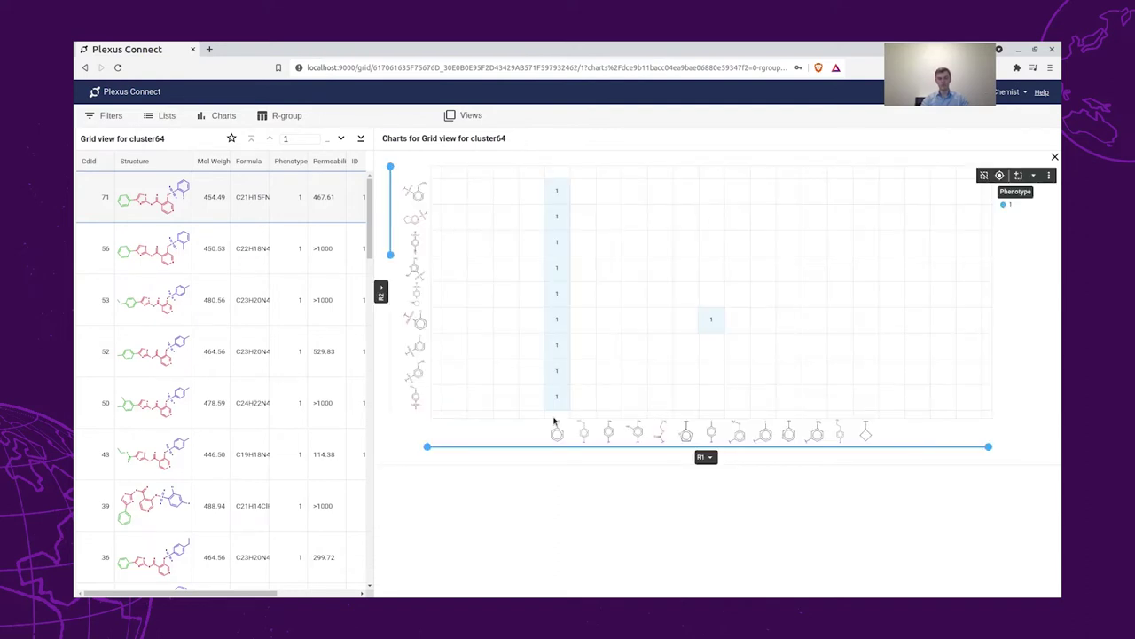
drag(390, 223, 393, 406)
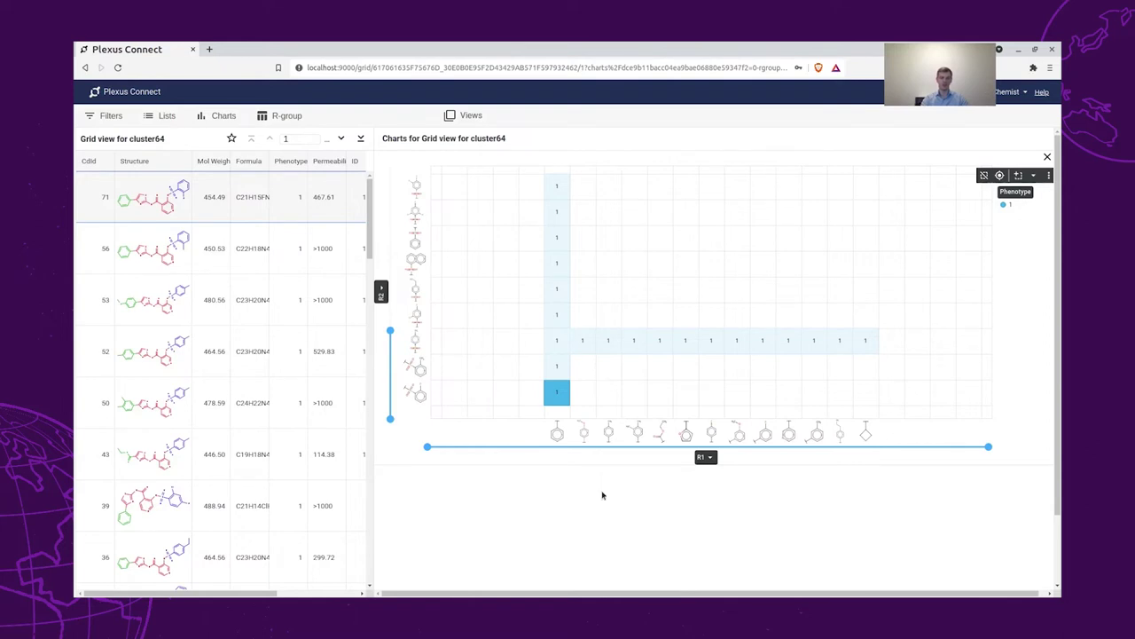
- Add a text field named Source, reading Cluster64, to the cluster64 grid
key(alt+Tab)
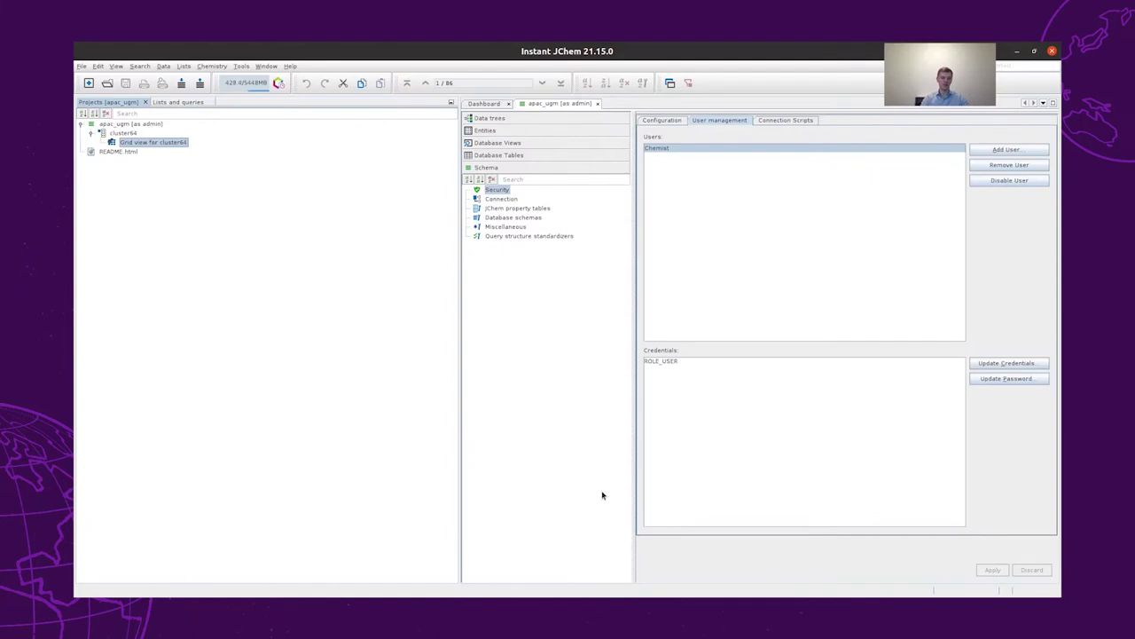
double_click(149, 143)
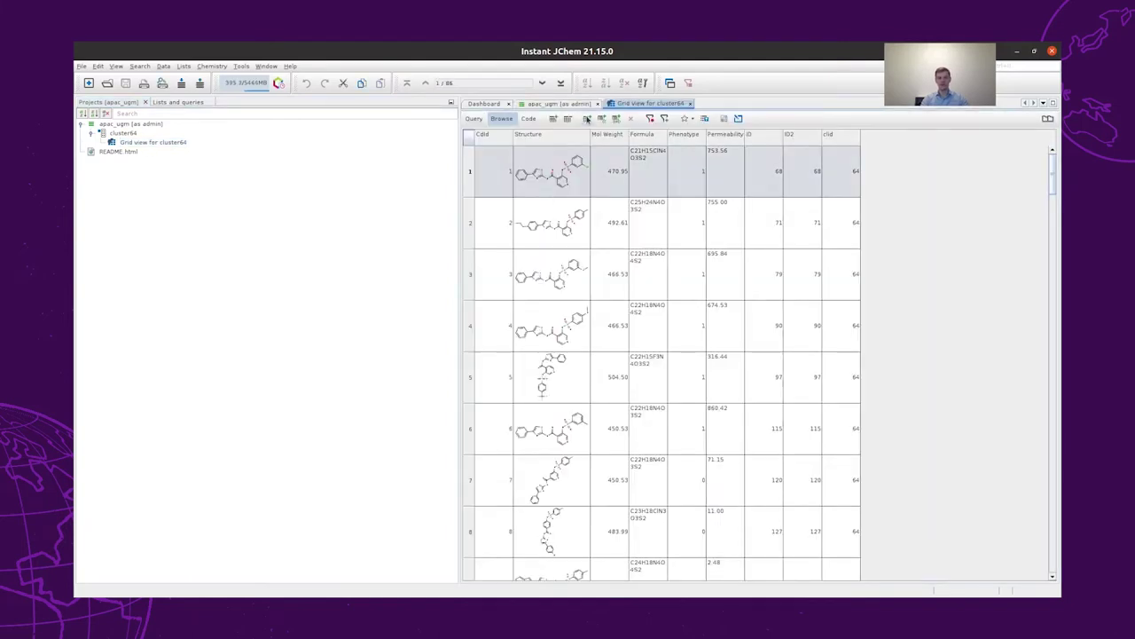
click(587, 119)
double_click(545, 178)
triple_click(488, 202)
text(Source)
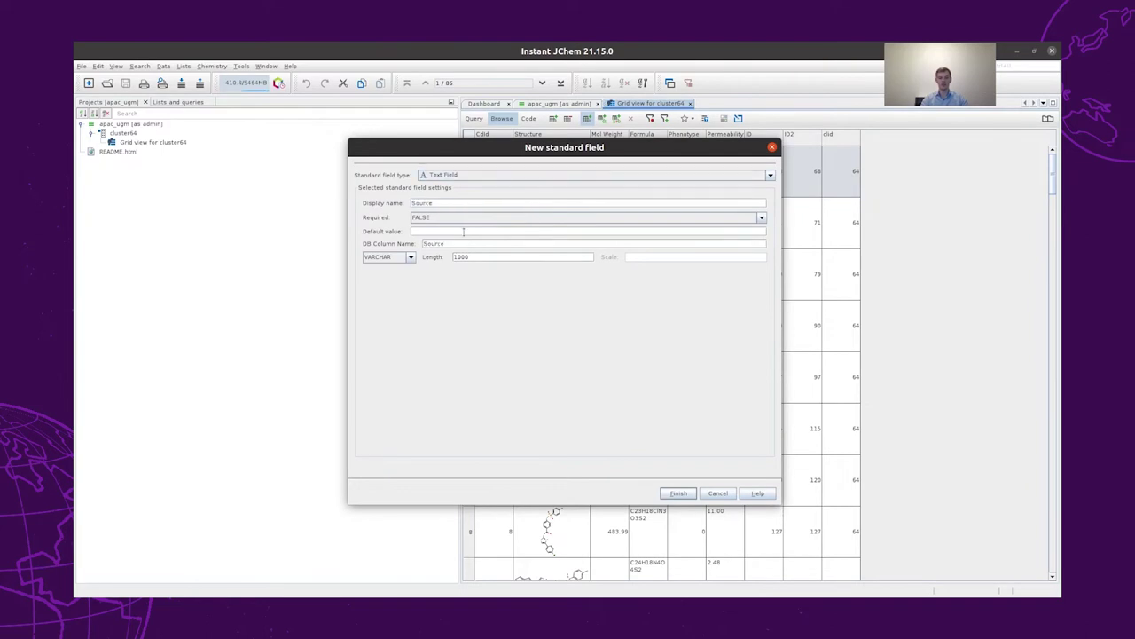
click(463, 232)
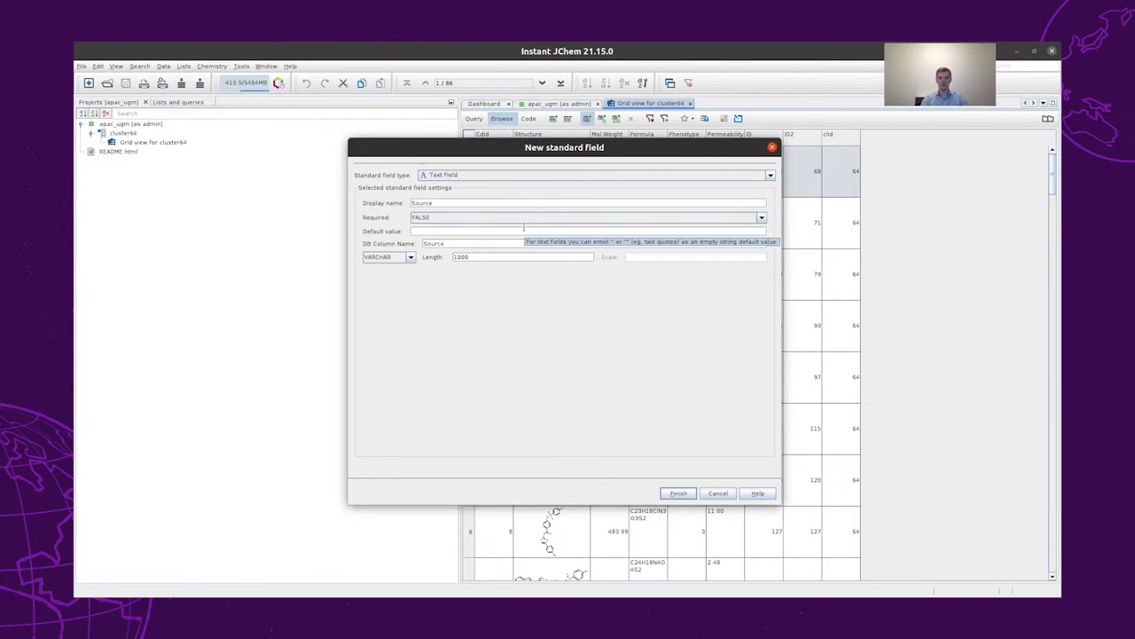
key(Return)
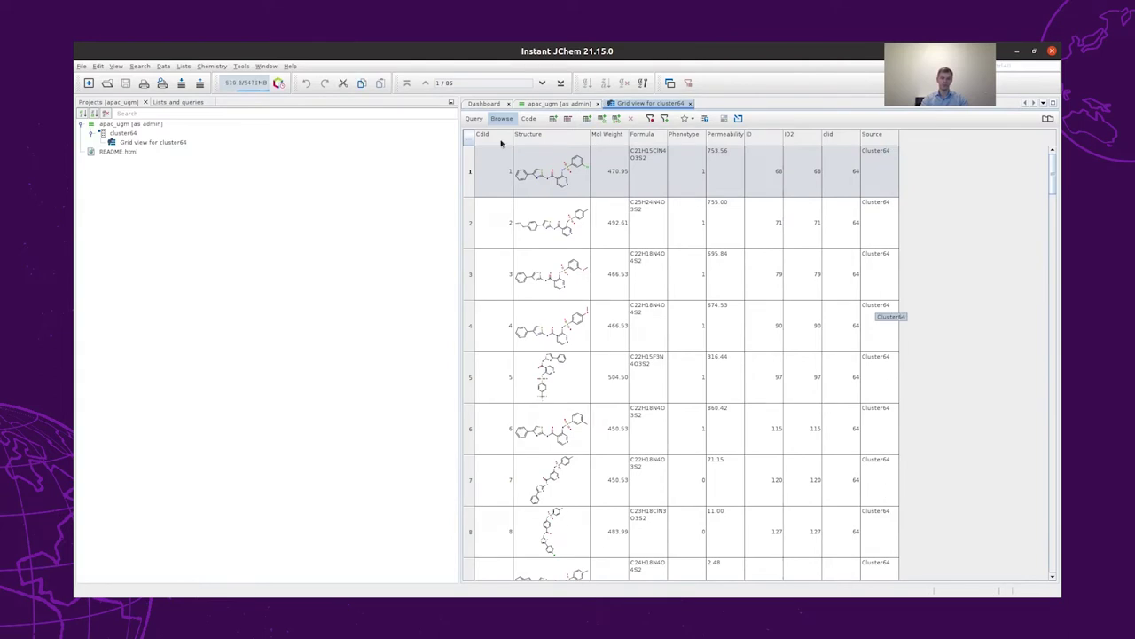
- Run a substructure query on the pasted core to list 41 matches and select the Structure column
double_click(563, 233)
key(ctrl+v)
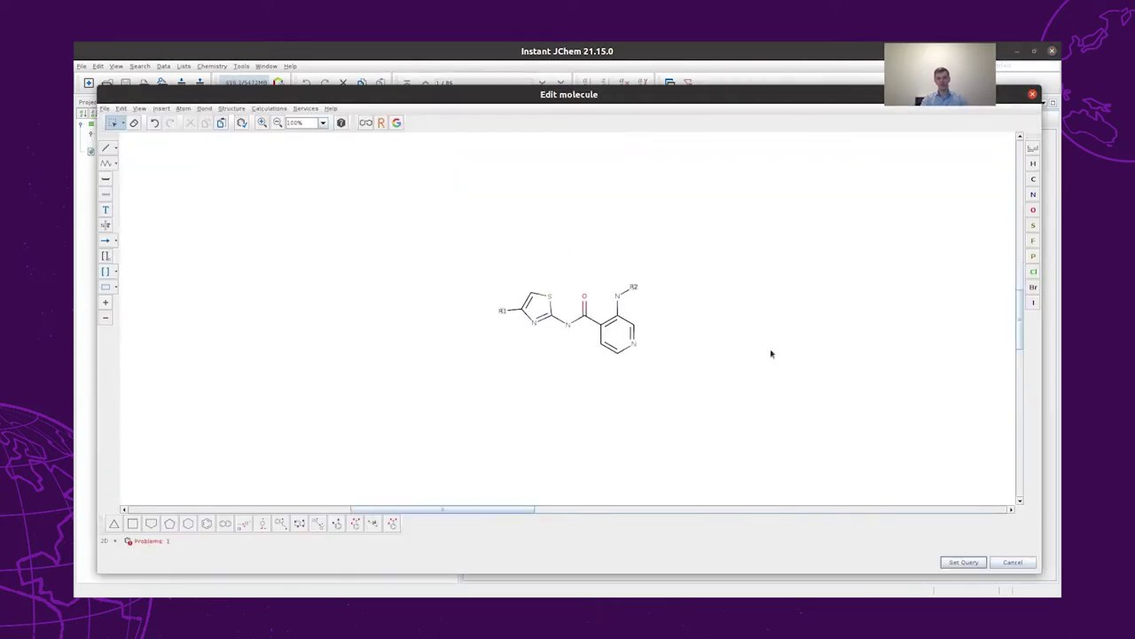
key(Return)
click(502, 119)
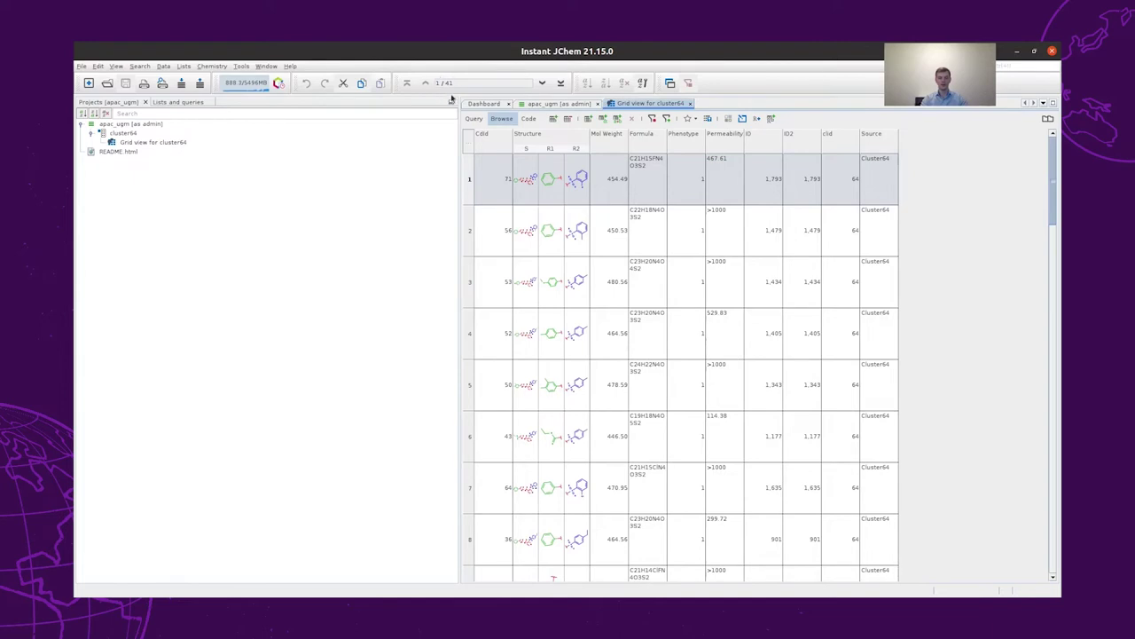
click(546, 134)
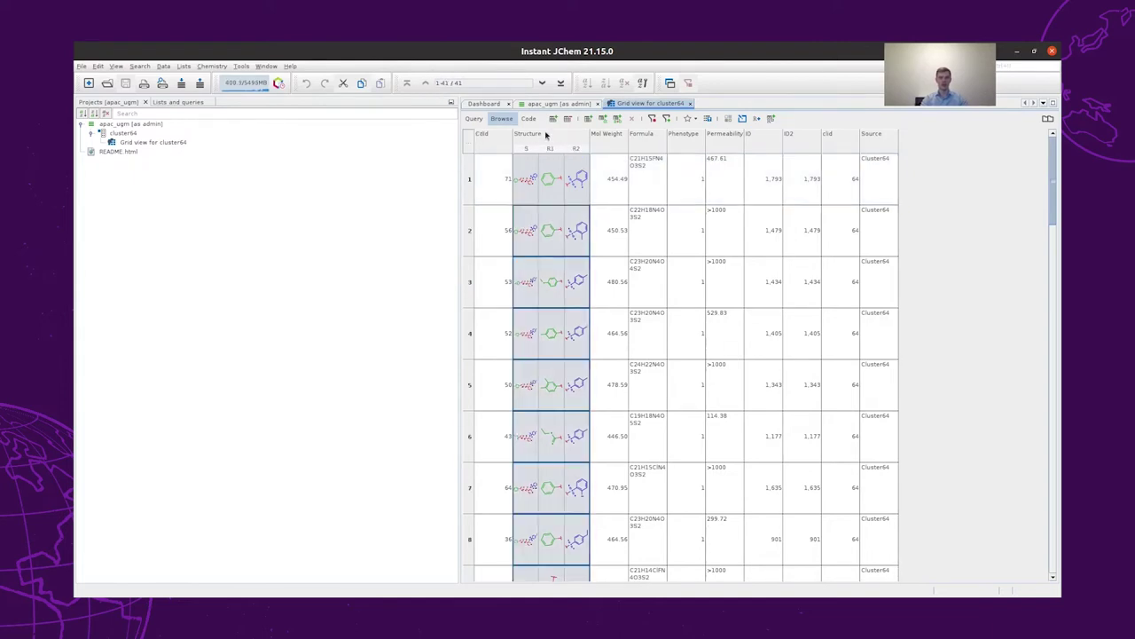
click(210, 67)
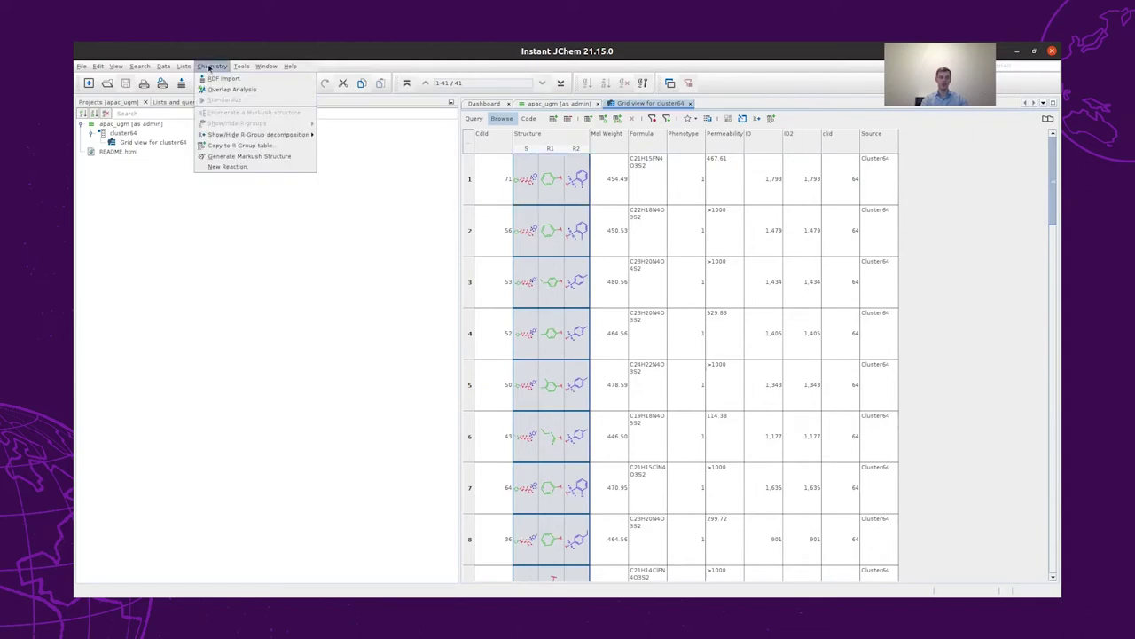
- Generate a Markush structure from the compounds, review its R1 and R2 substituent sets, then cancel
click(258, 157)
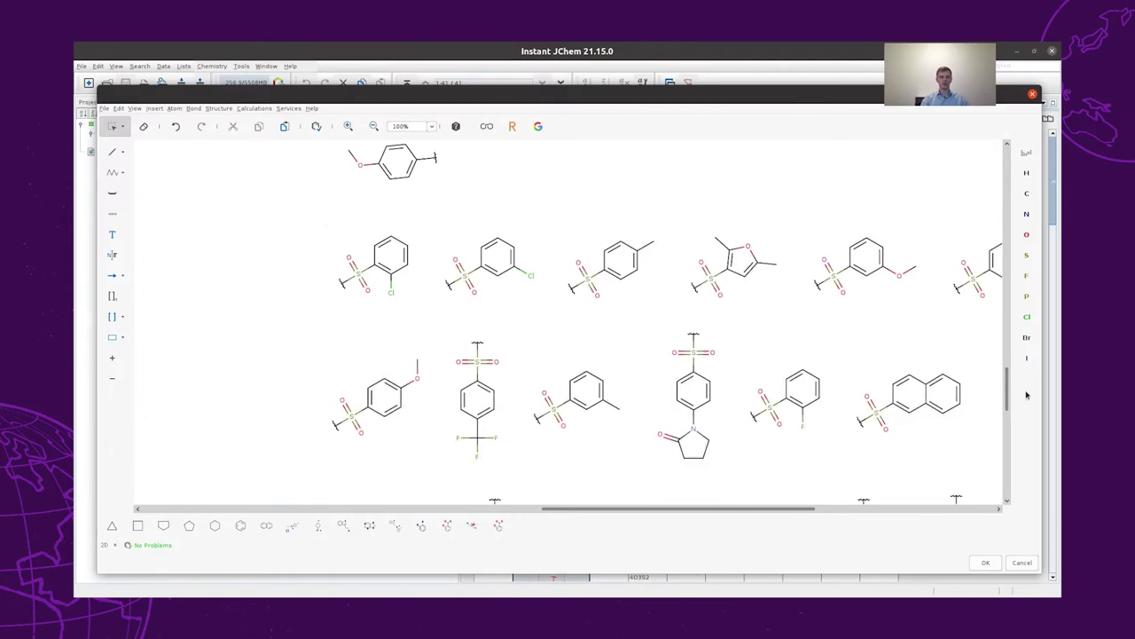
drag(1006, 359, 1006, 309)
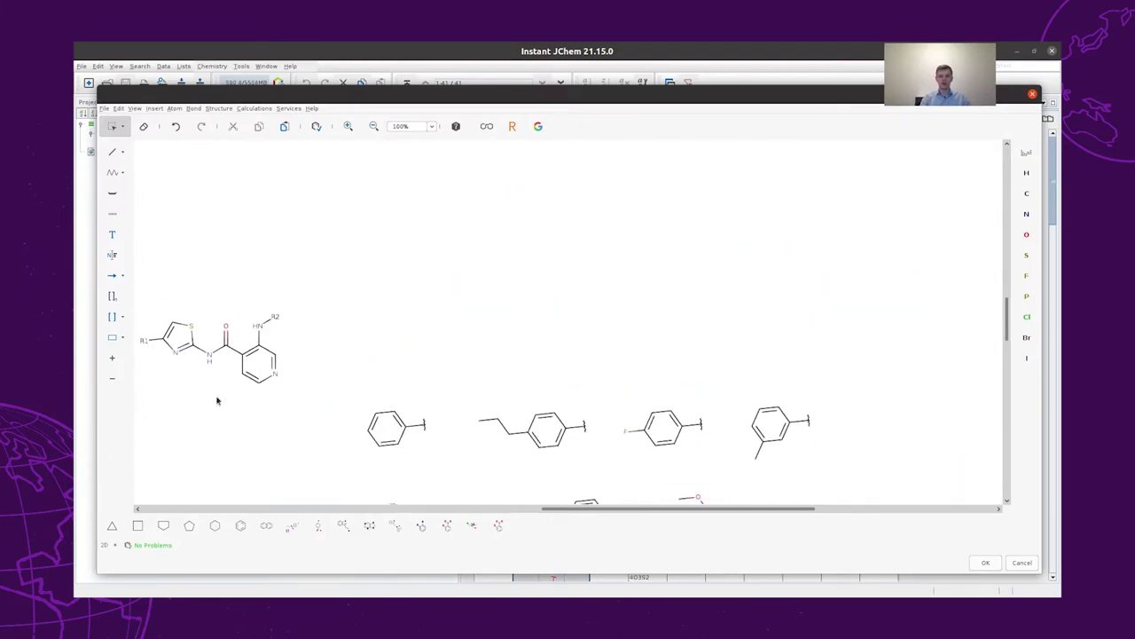
drag(1010, 310, 1010, 341)
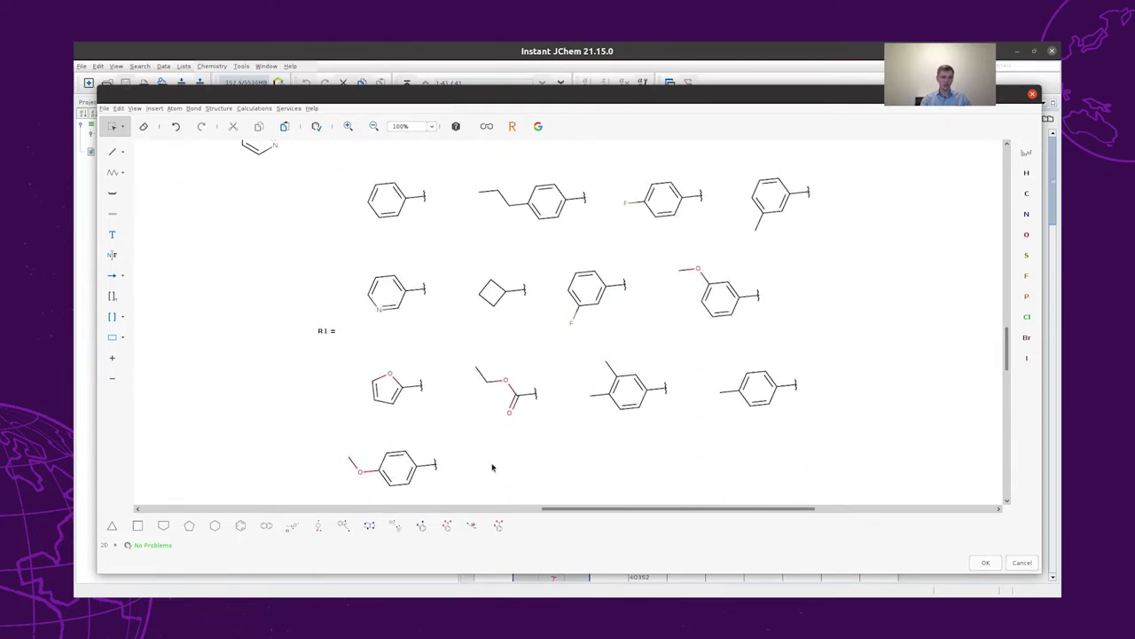
drag(1006, 341, 1005, 465)
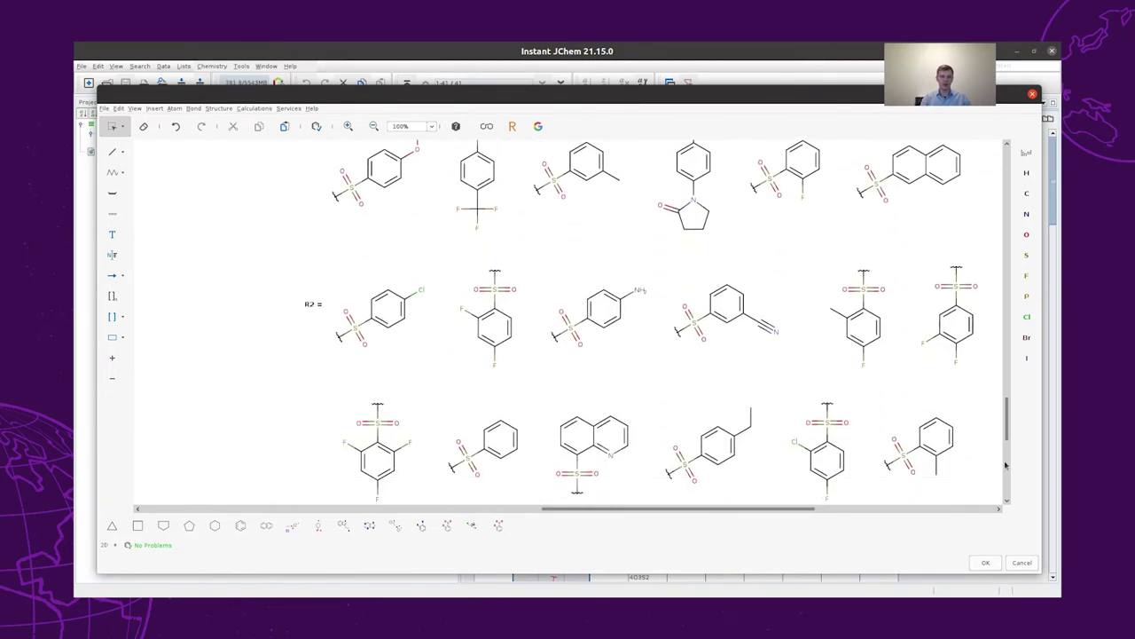
key(ctrl+a)
click(880, 397)
click(1022, 562)
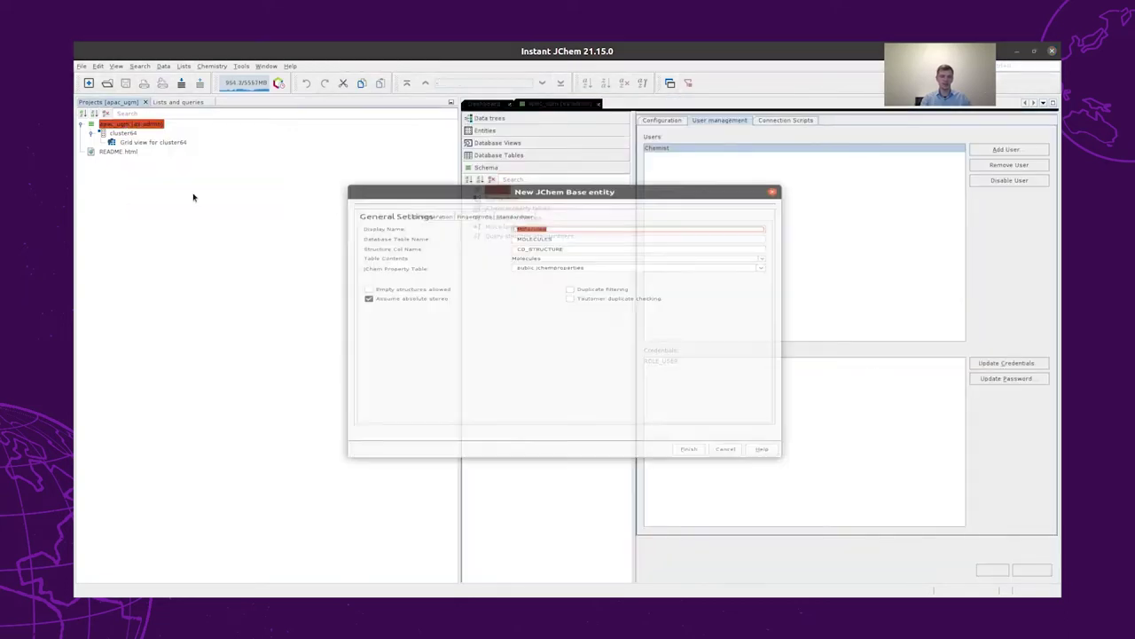
- Create the Markush_lib table, store the Markush structure as a new row, and enumerate it
text(_lib)
click(689, 492)
double_click(153, 161)
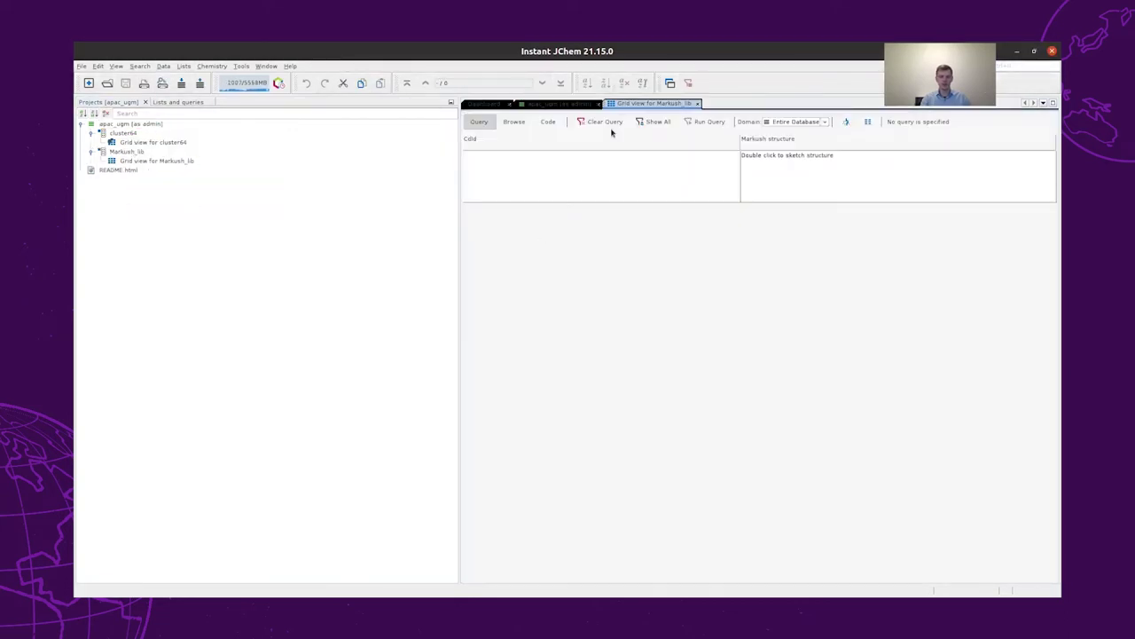
click(611, 126)
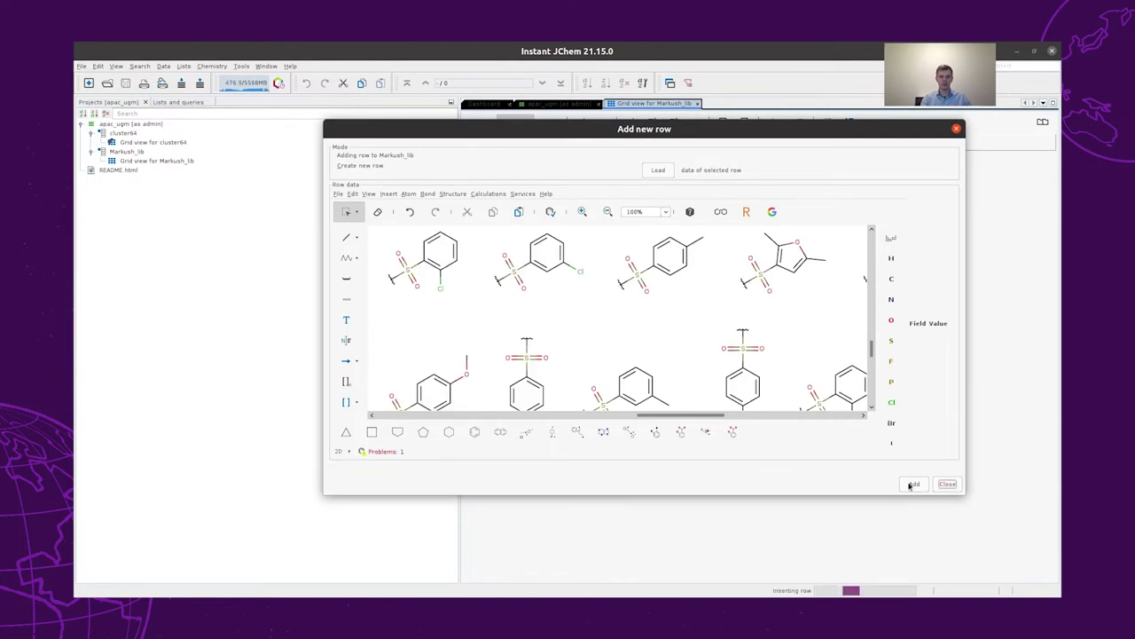
click(915, 483)
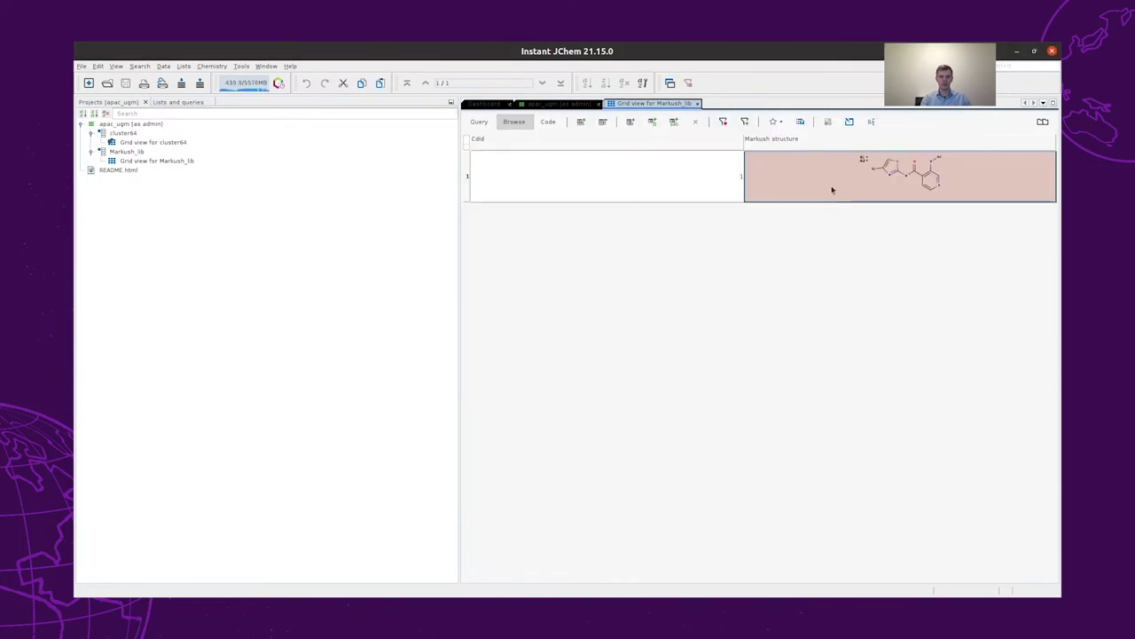
click(215, 67)
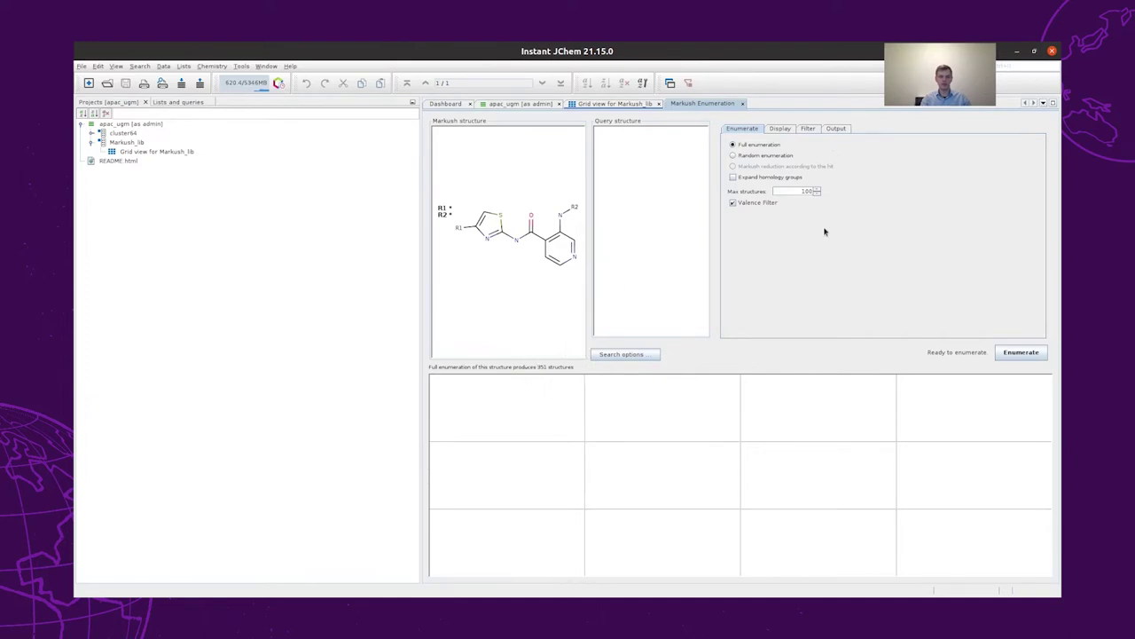
- Send the 351 enumerated structures to a new Markush_enum_results database table and open its grid view
double_click(813, 192)
click(837, 129)
click(781, 157)
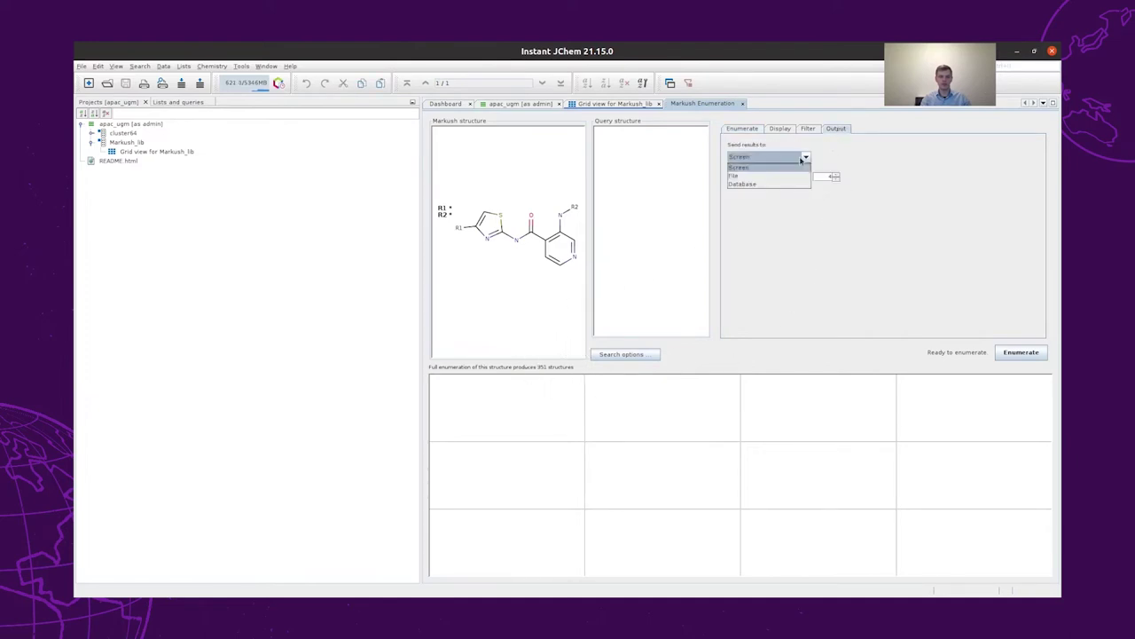
click(798, 184)
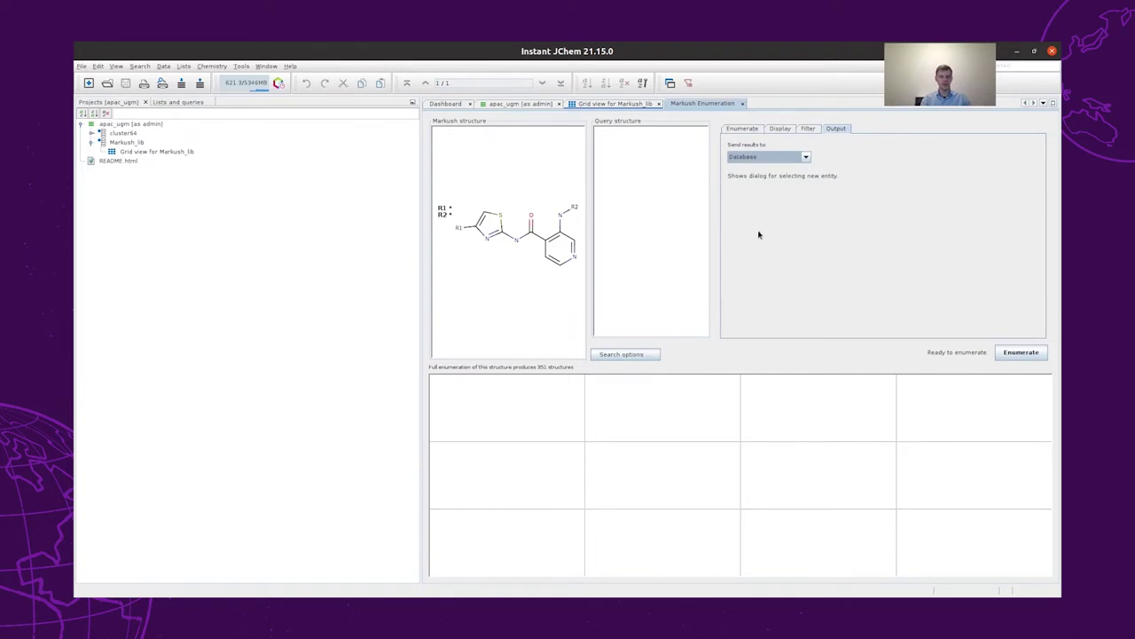
click(1021, 352)
text(Markush_)
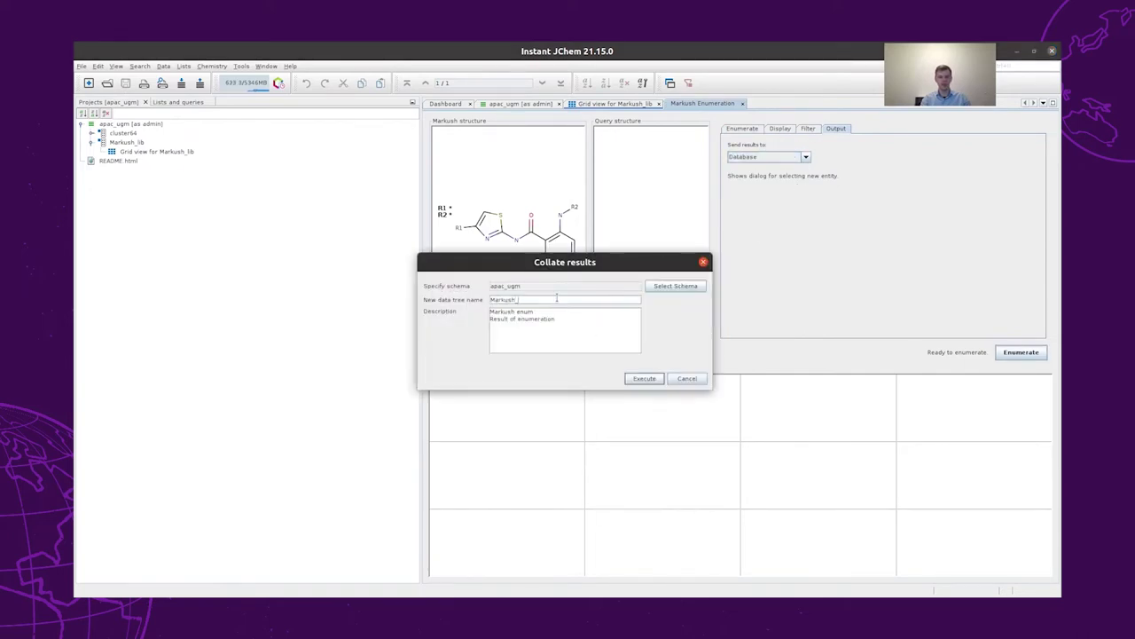
text(enum_results)
click(644, 379)
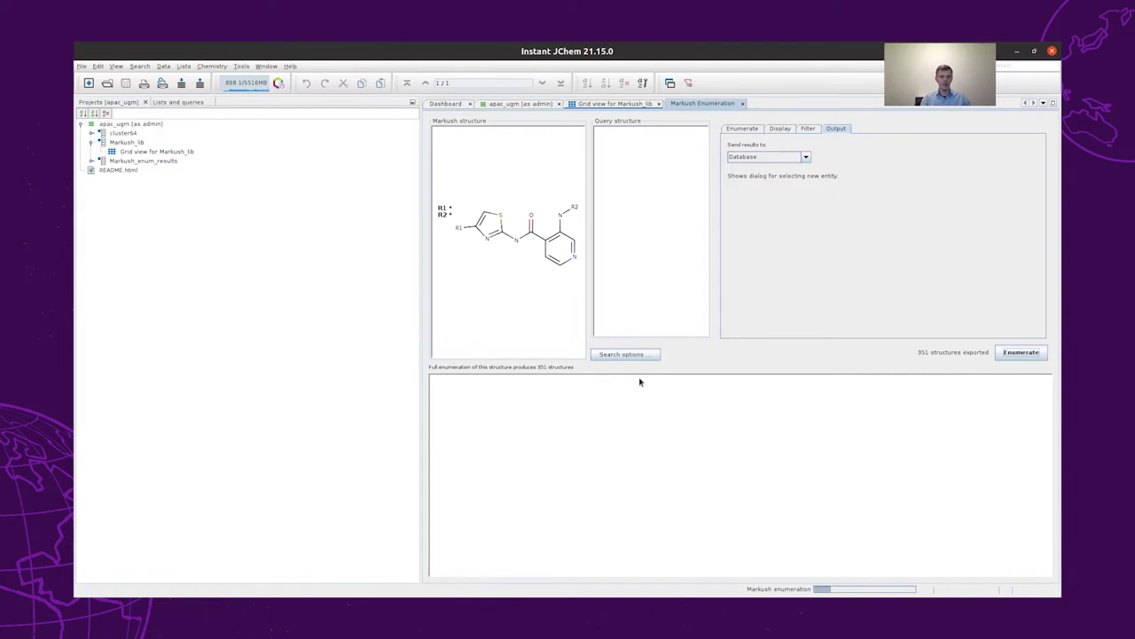
click(93, 161)
double_click(140, 171)
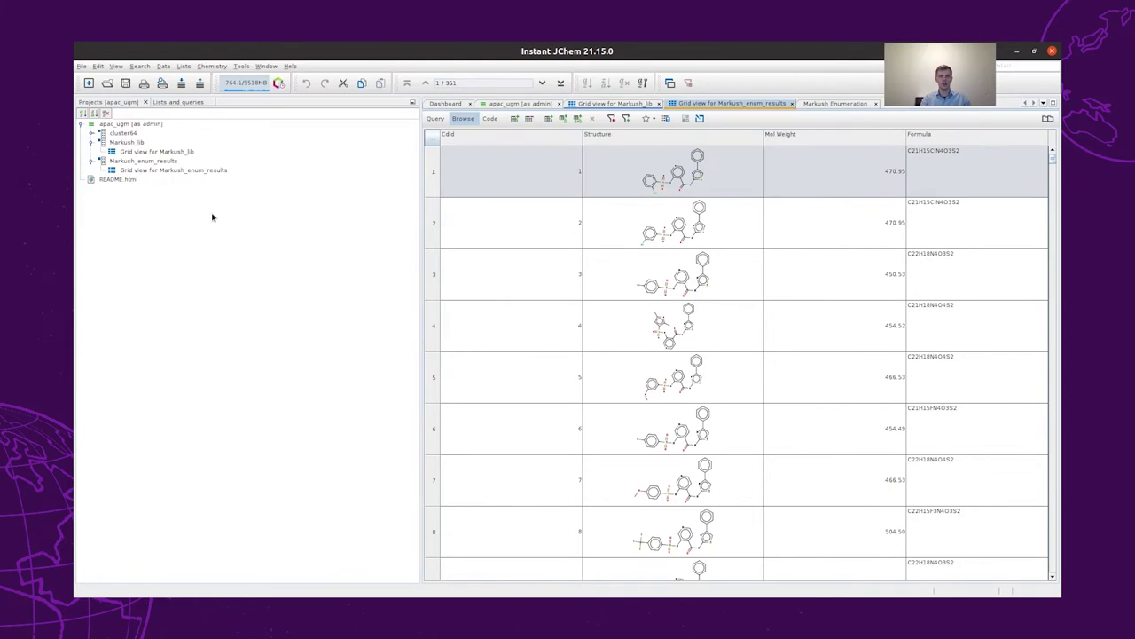
- Add a text field named Source to Markush_enum_results and reopen its grid view
click(549, 122)
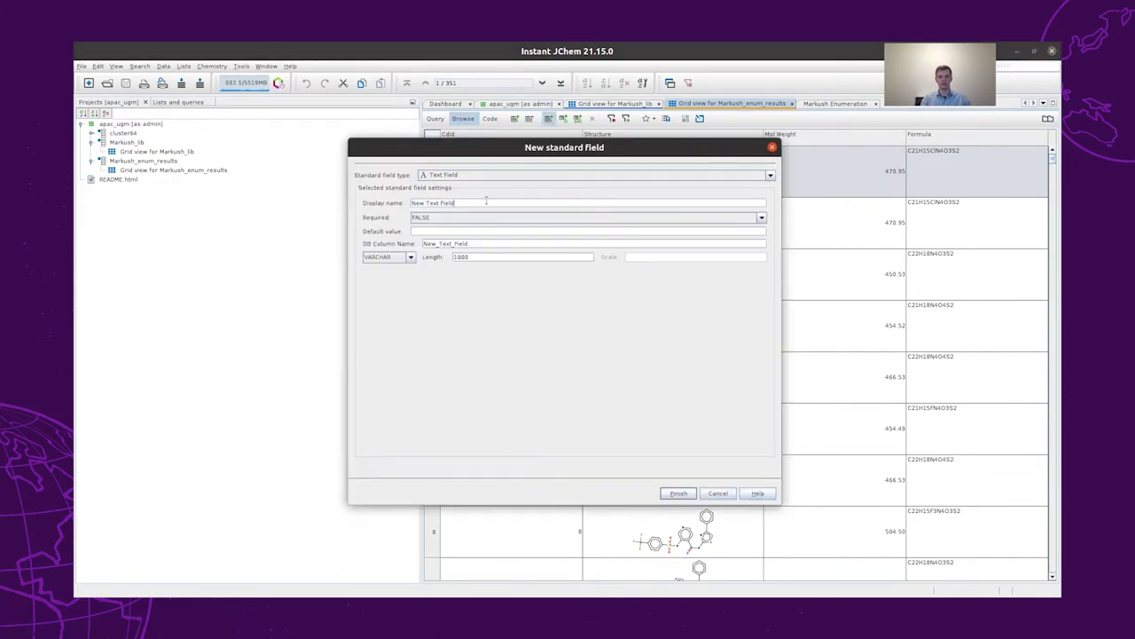
text(Source)
key(Return)
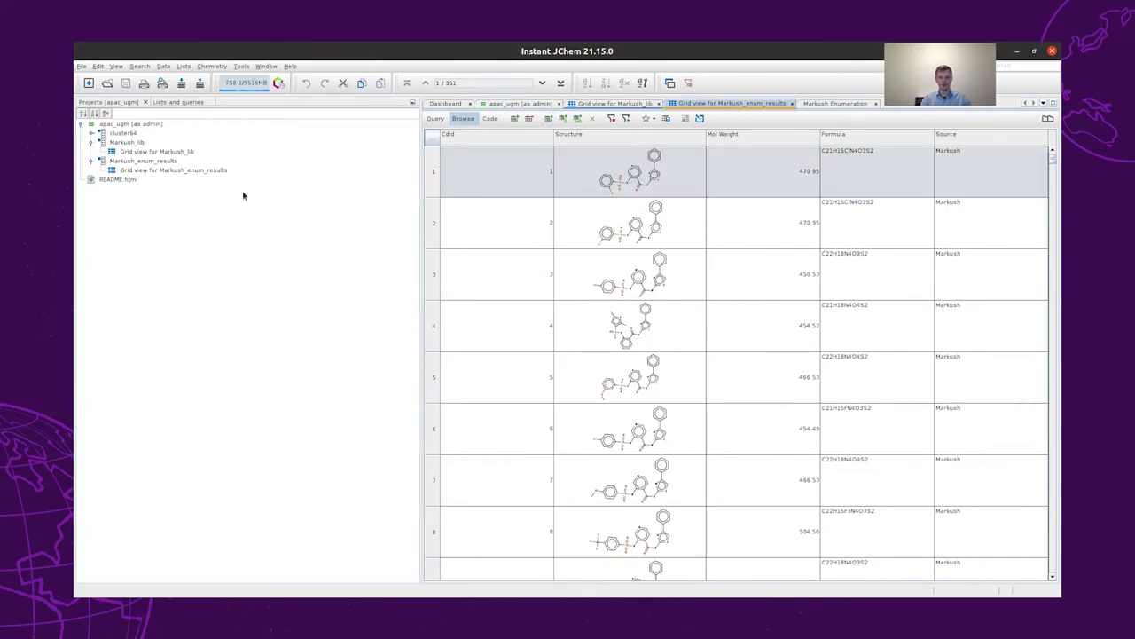
click(208, 171)
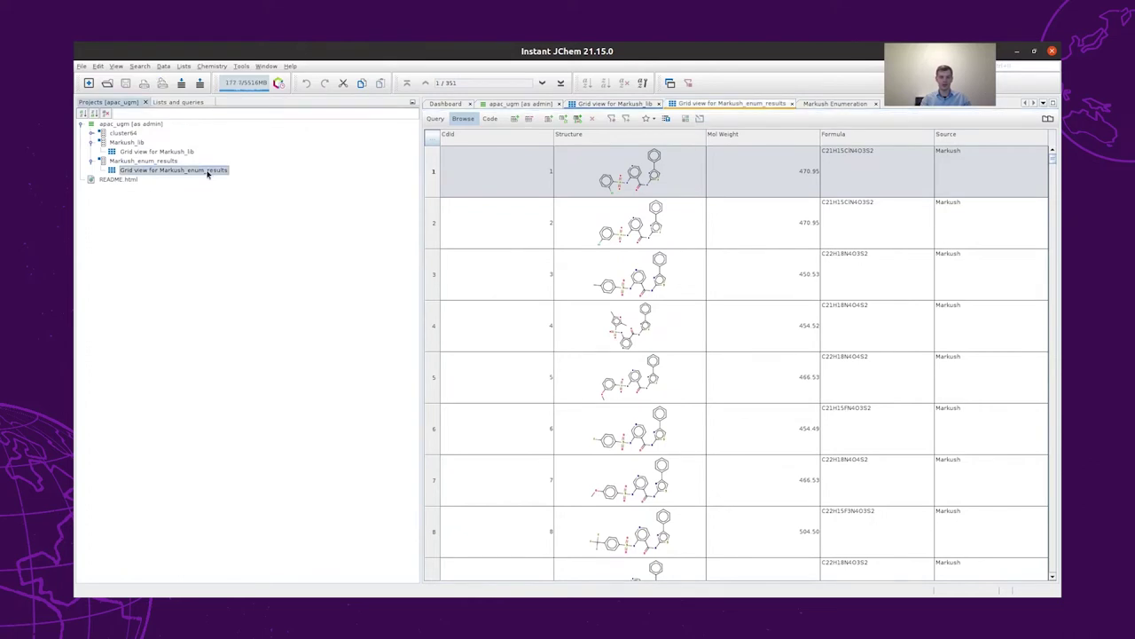
double_click(163, 171)
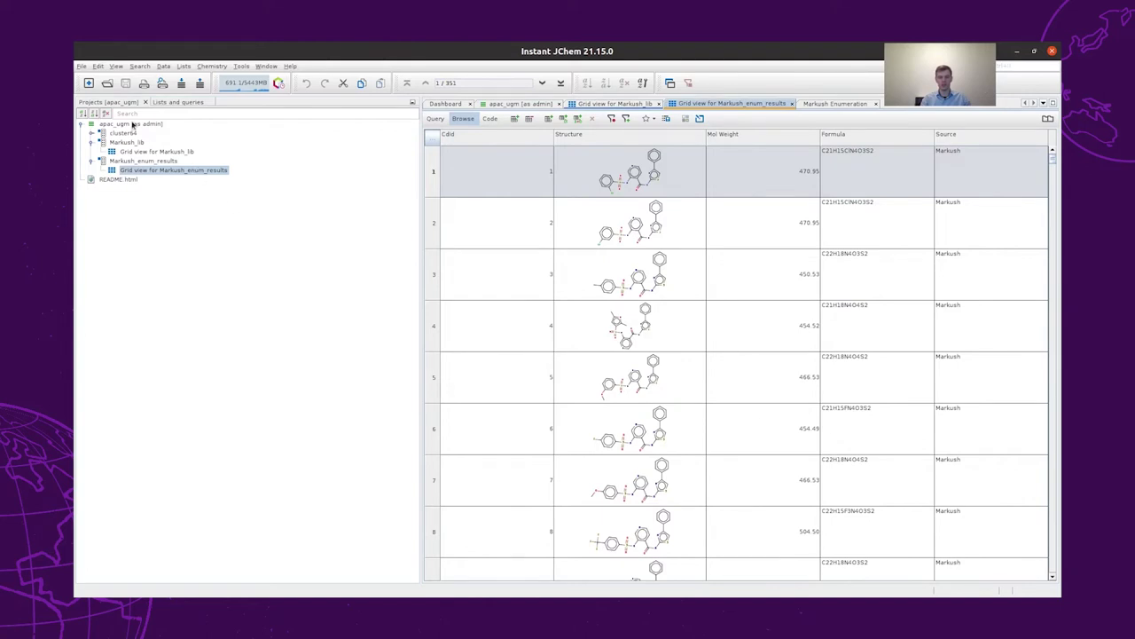
mouse_move(132, 126)
- Create a new reaction setup named reactor1
click(222, 66)
click(228, 167)
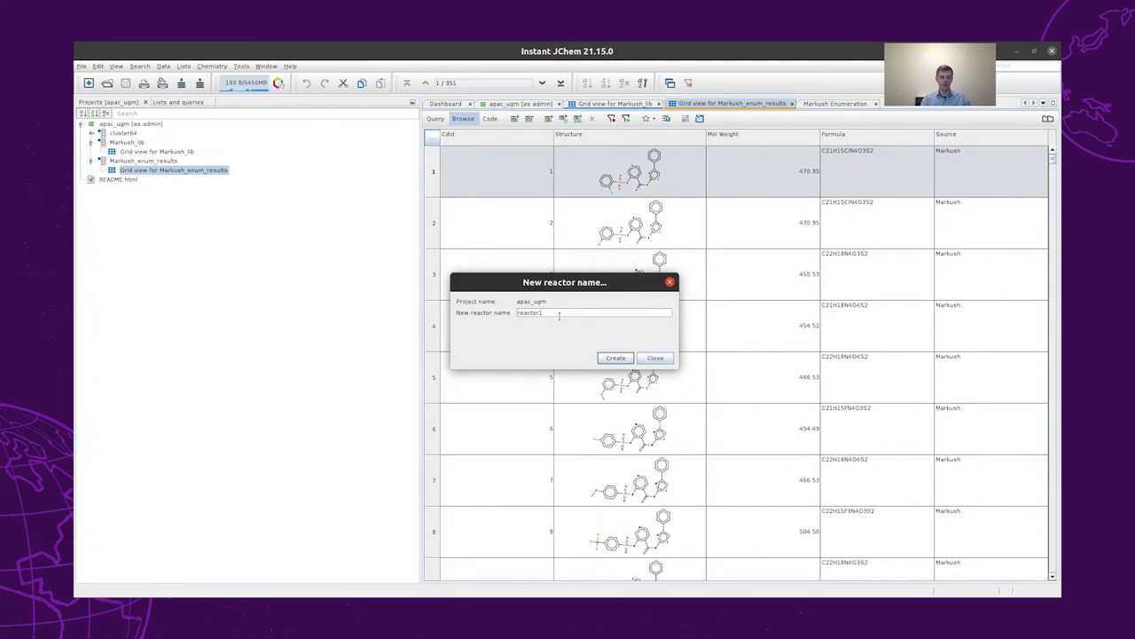
click(617, 357)
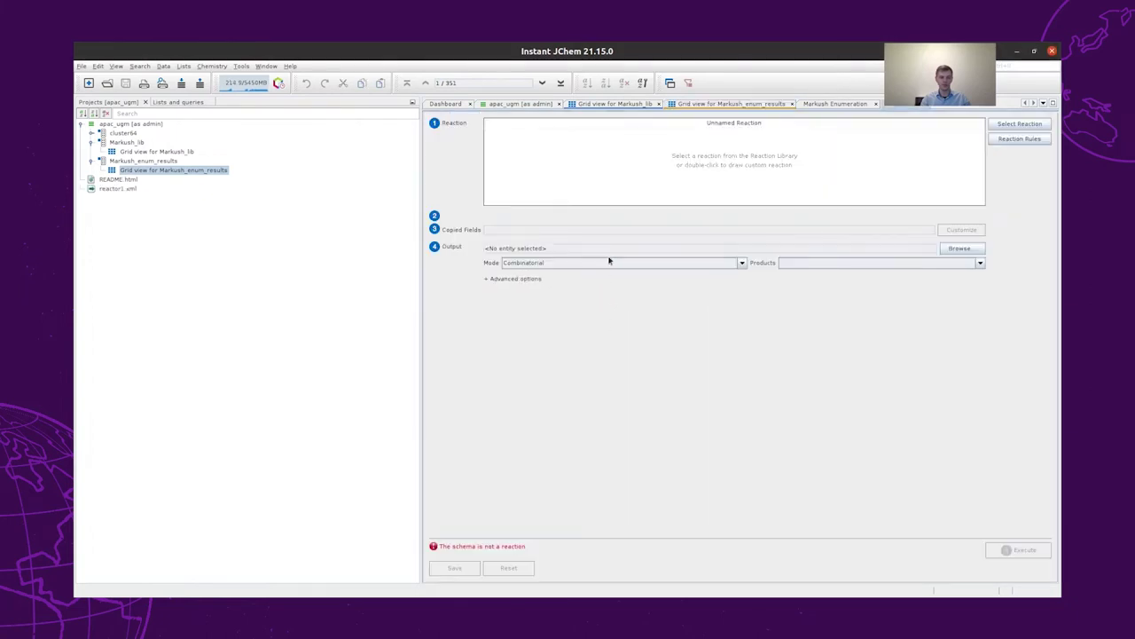
- Enlarge the reaction drawing and accept the two-reactant sulfonamide-forming reaction for reactor1
double_click(724, 165)
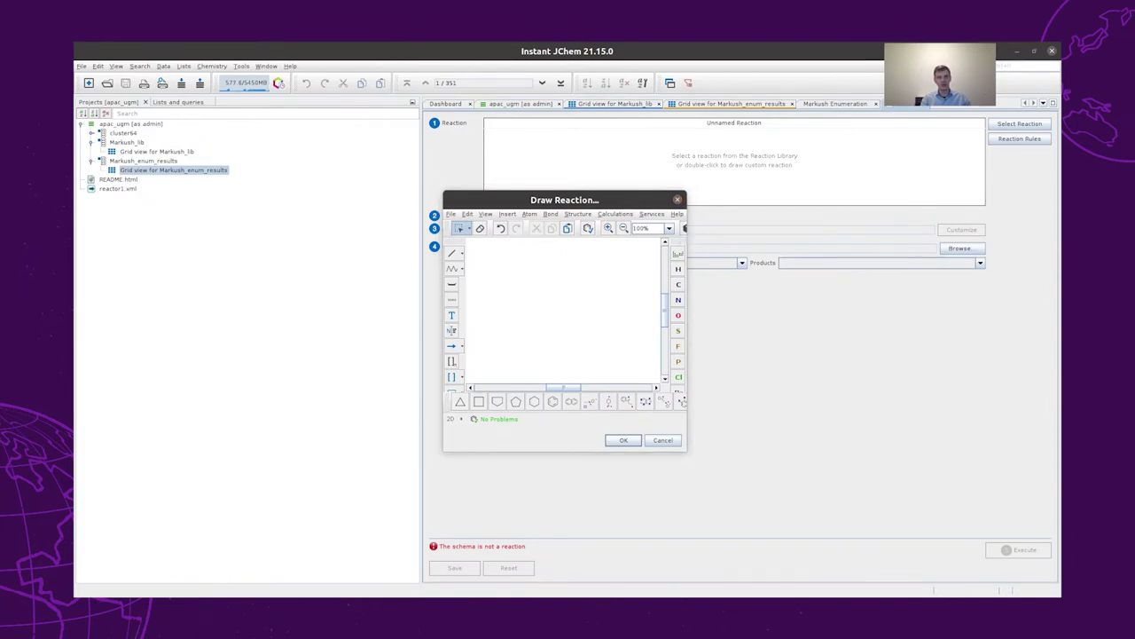
drag(463, 198, 197, 115)
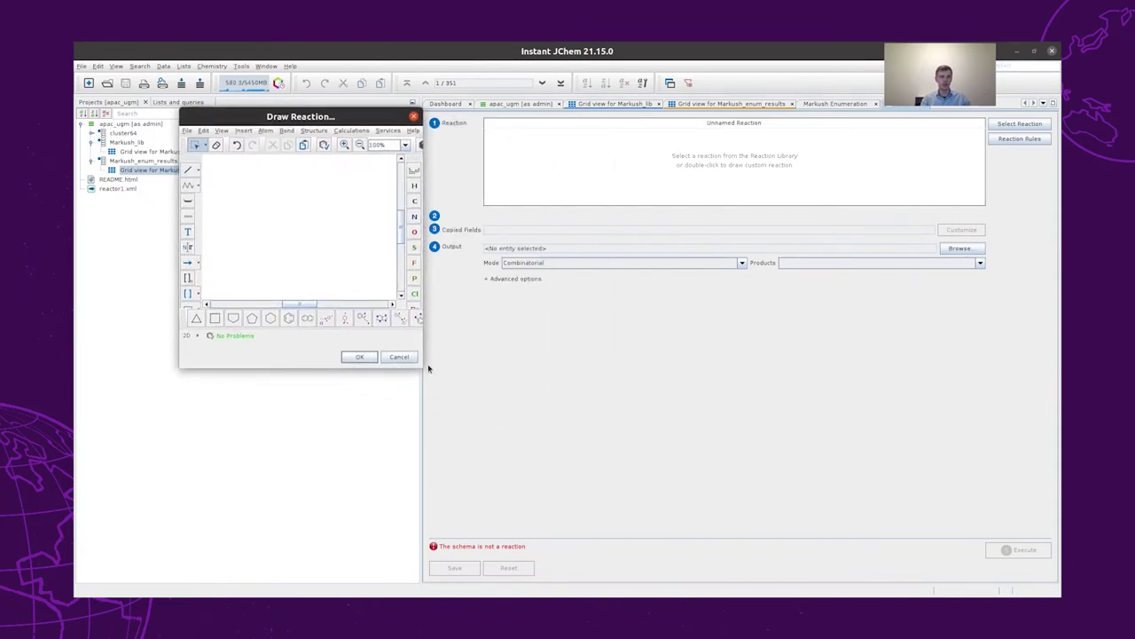
mouse_move(424, 372)
mouse_down()
mouse_move(816, 506)
mouse_move(846, 530)
mouse_up()
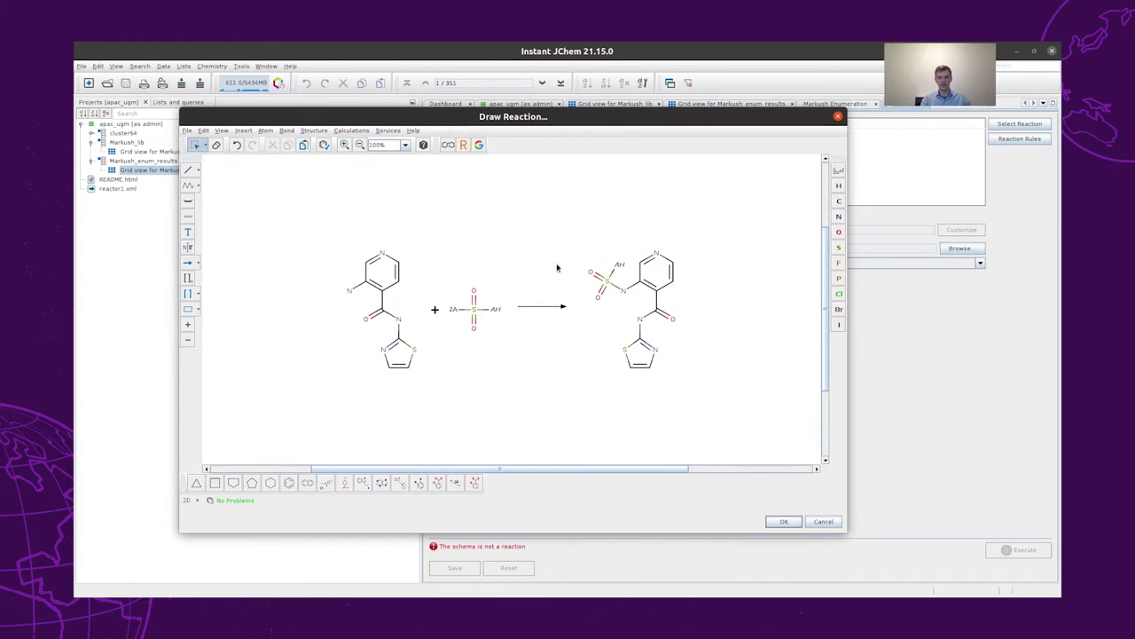
click(784, 520)
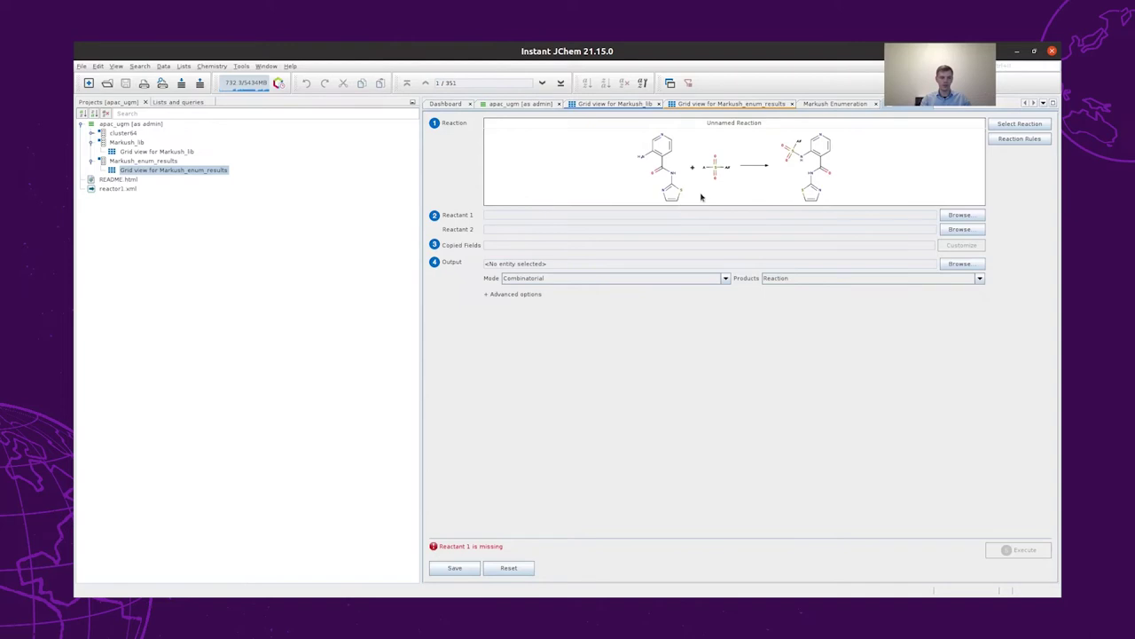
- Create two new JChem Base structure tables named Reactant_1 and Reactant_2
right_click(128, 125)
click(160, 197)
text(Rea)
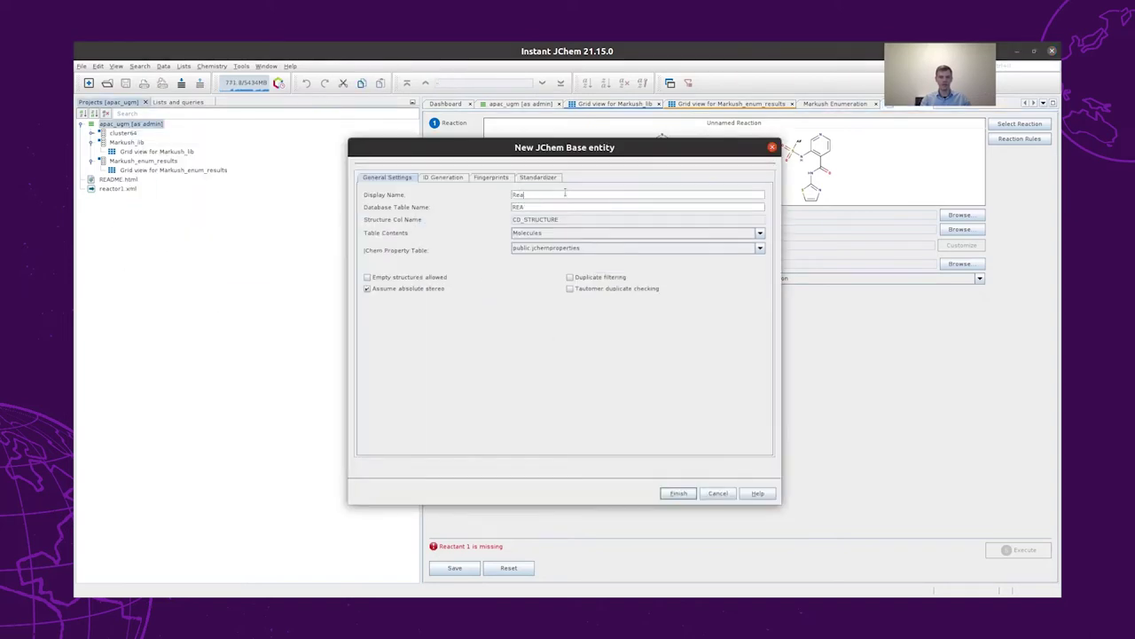
text(ctant_1)
key(Return)
right_click(128, 126)
click(160, 197)
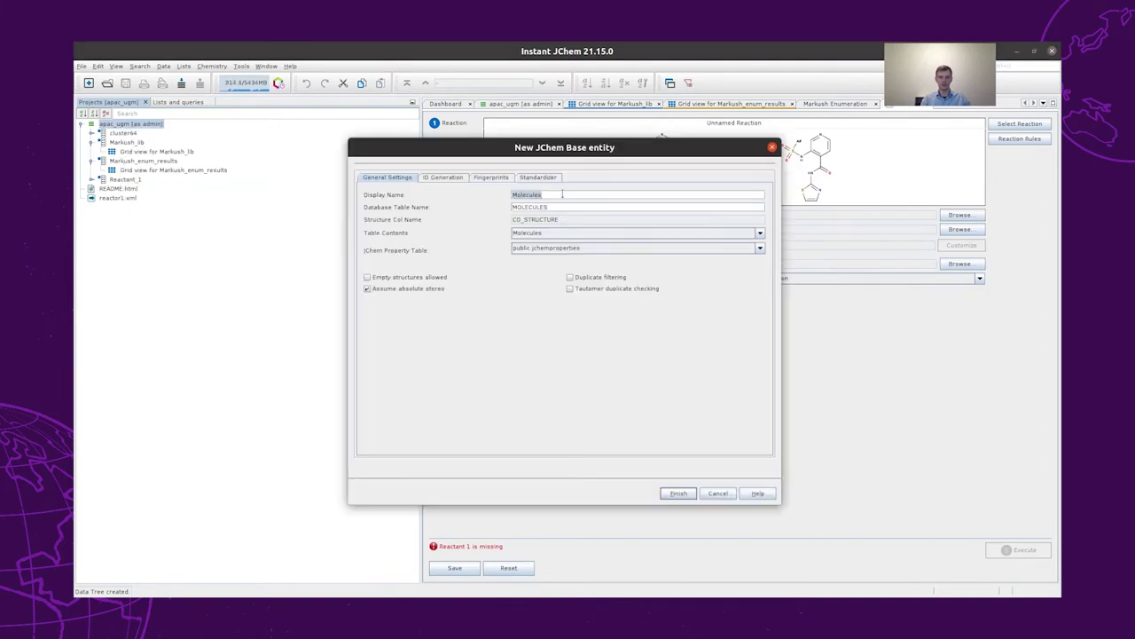
text(Reactant_2)
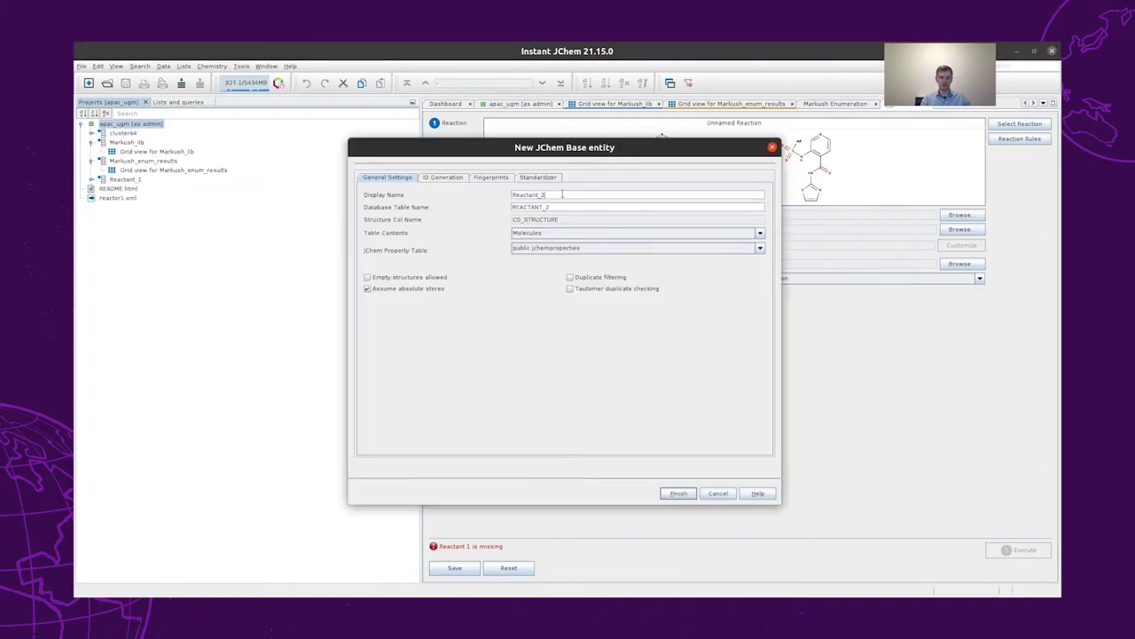
key(Return)
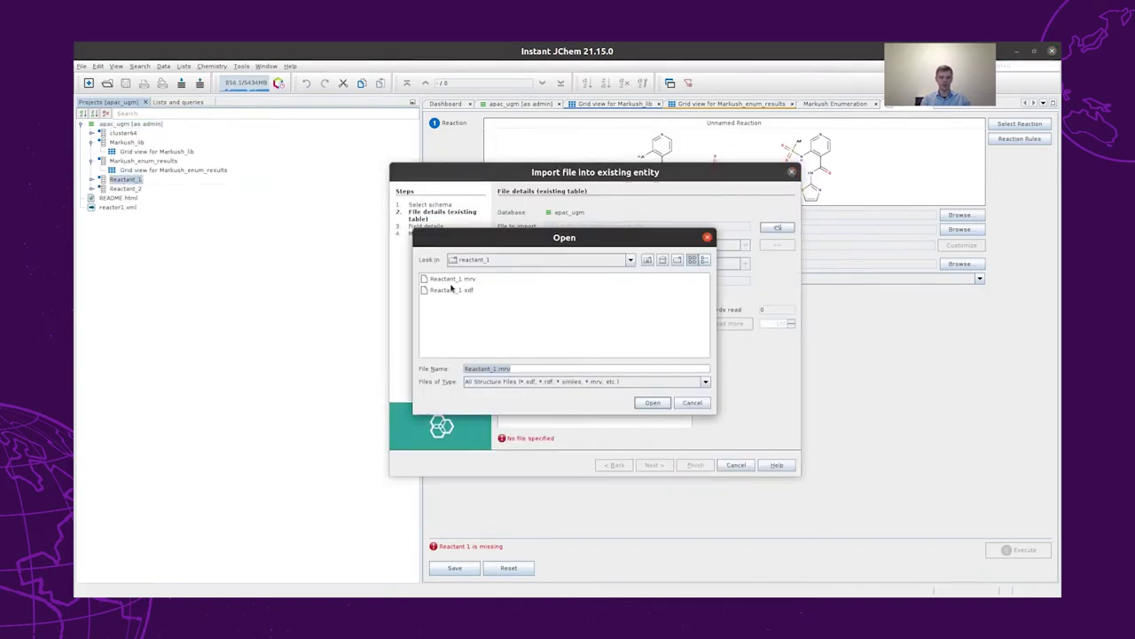
- Import each reactant's SDF file, loading 6 structures into Reactant_1 and 20 into Reactant_2
double_click(451, 290)
click(653, 465)
key(Return)
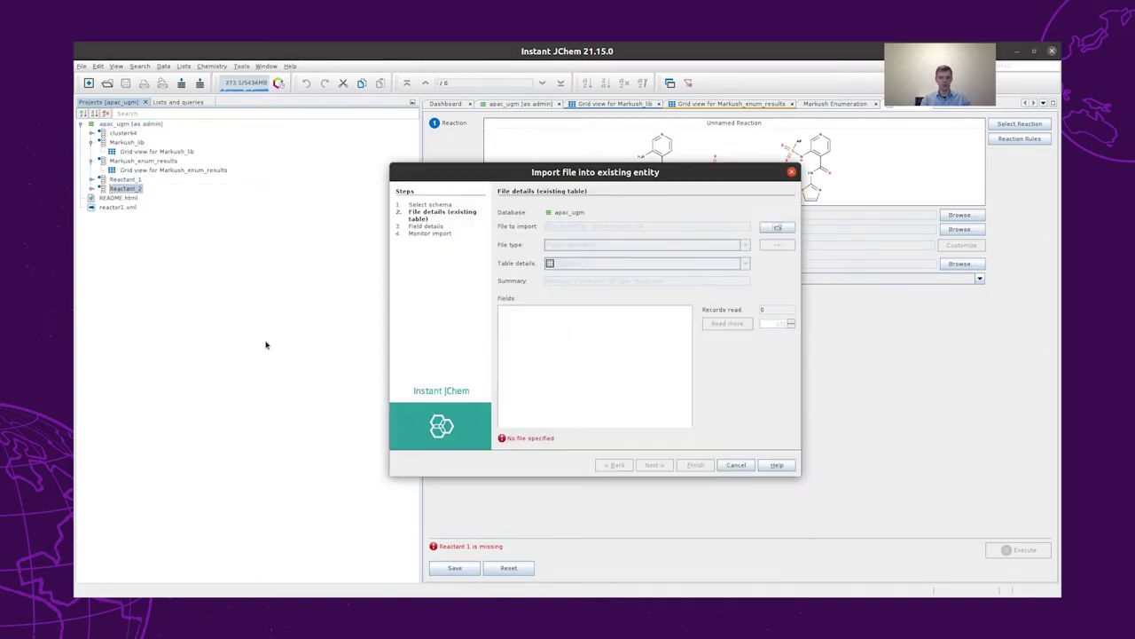
click(778, 229)
double_click(444, 291)
double_click(453, 304)
click(654, 467)
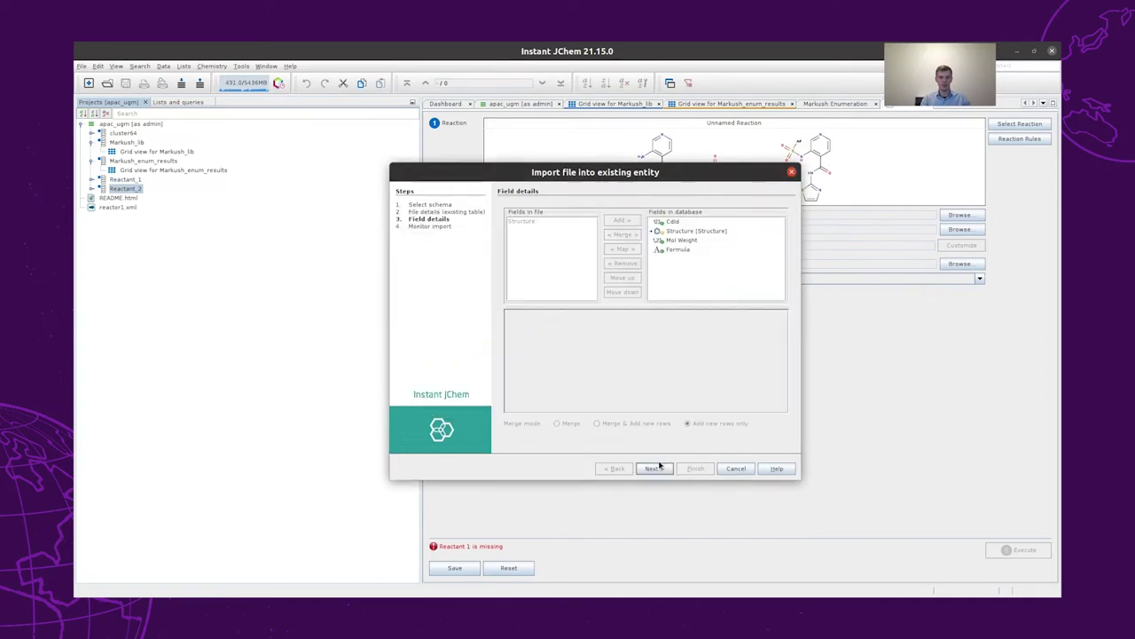
click(659, 468)
click(707, 470)
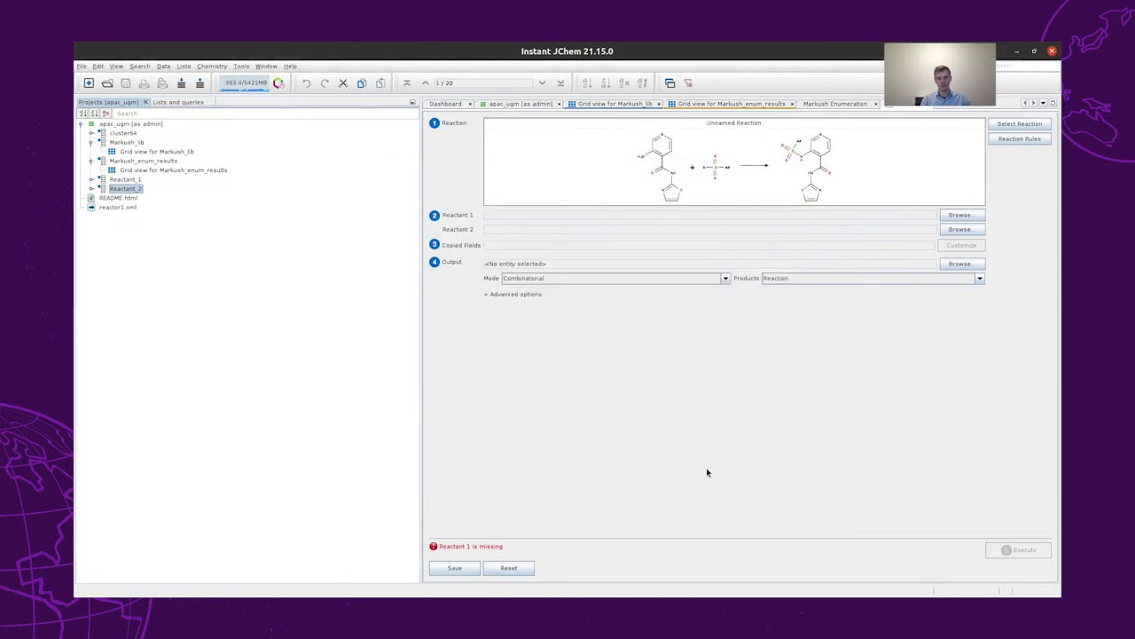
- Set Reactant_1 and Reactant_2 as reactor1's first and second reactant tables
click(960, 216)
click(508, 236)
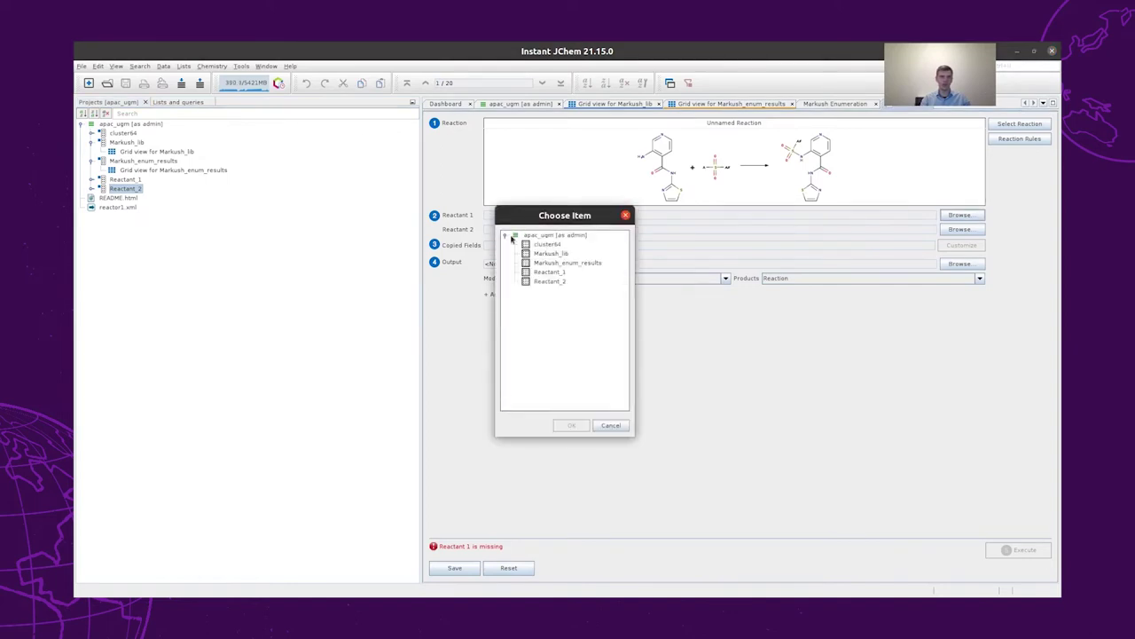
click(550, 274)
click(572, 426)
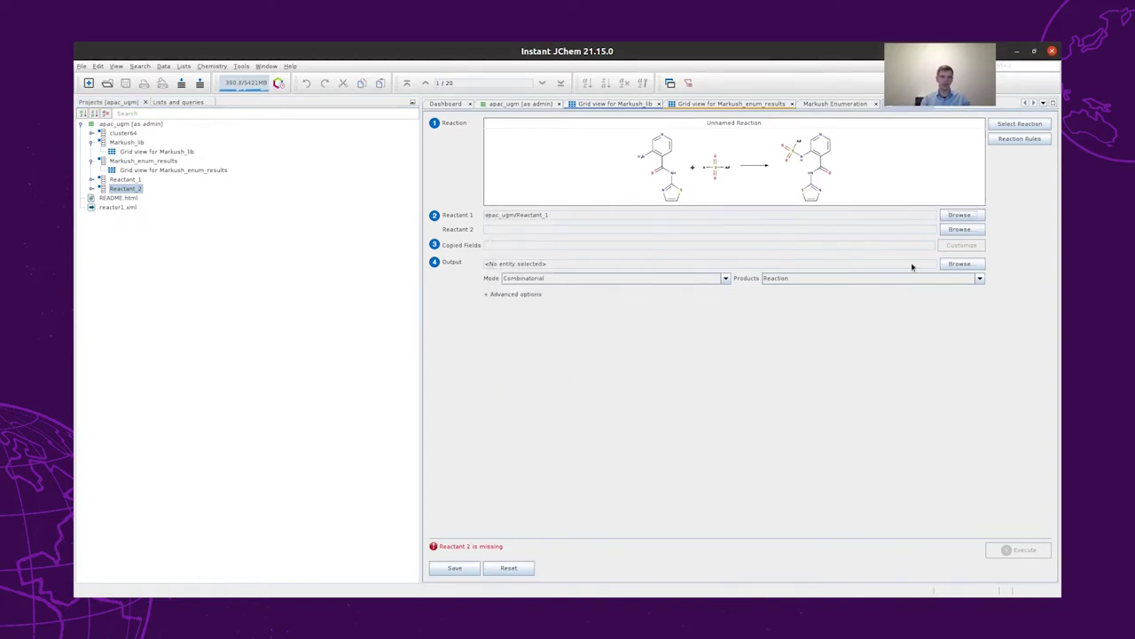
click(961, 229)
click(508, 236)
click(551, 281)
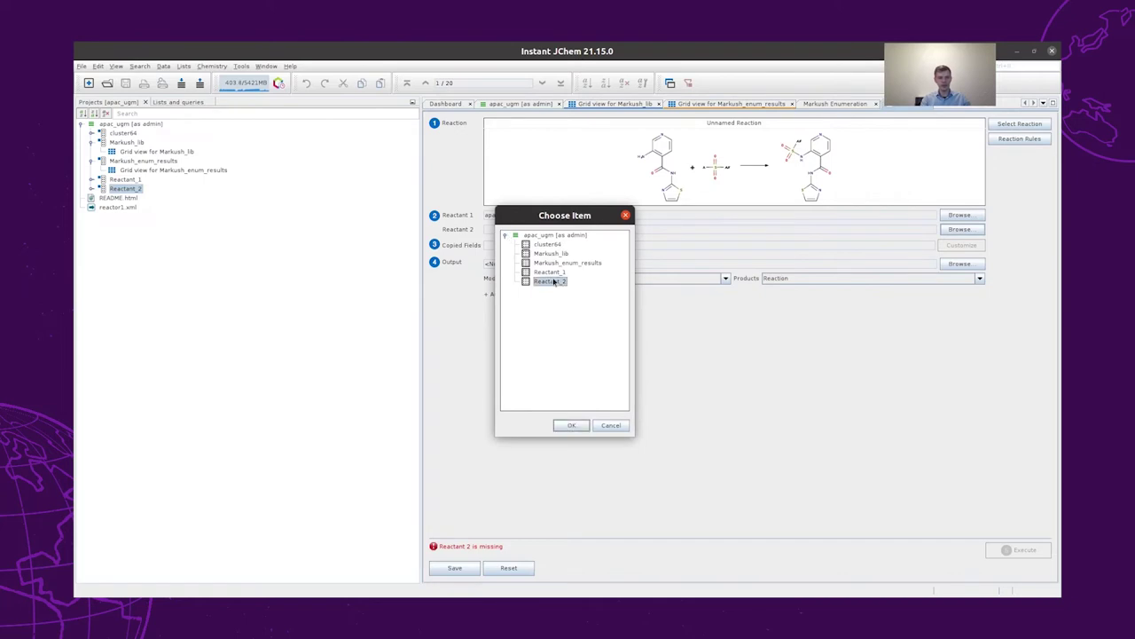
click(572, 426)
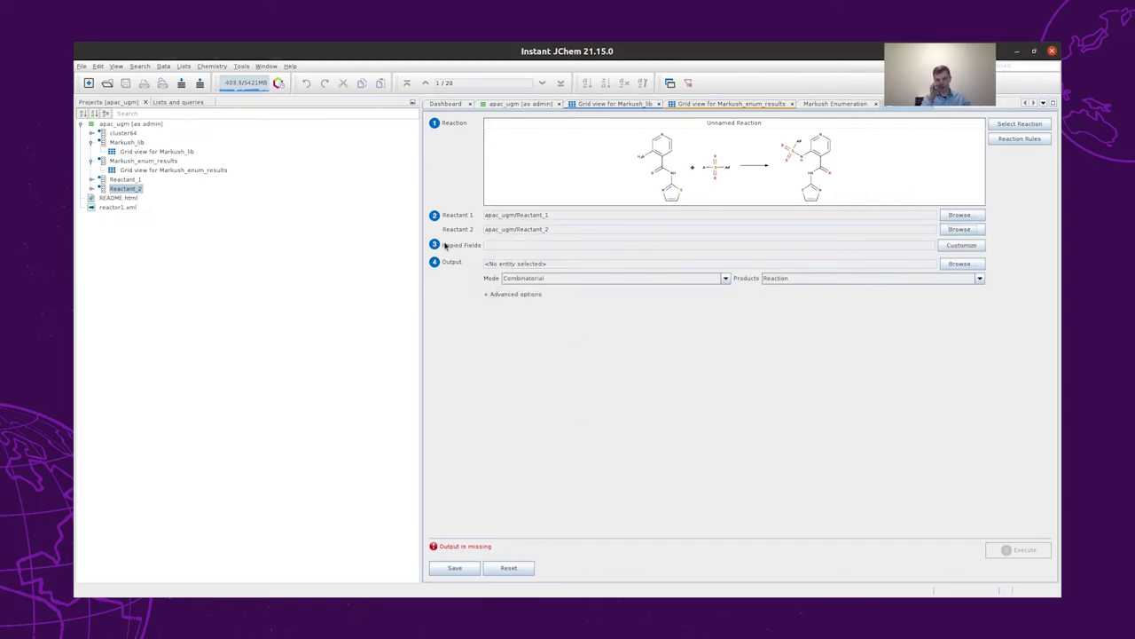
- Send all products to a new 'reactor1 Results' table and execute the reactor
click(962, 263)
click(511, 237)
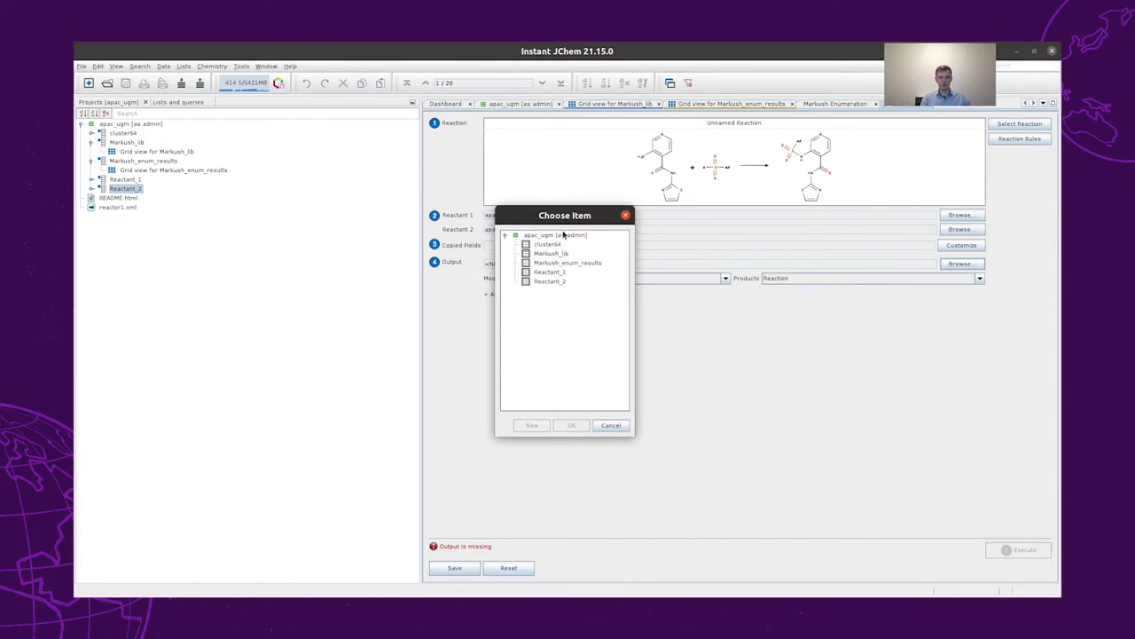
click(560, 236)
click(537, 428)
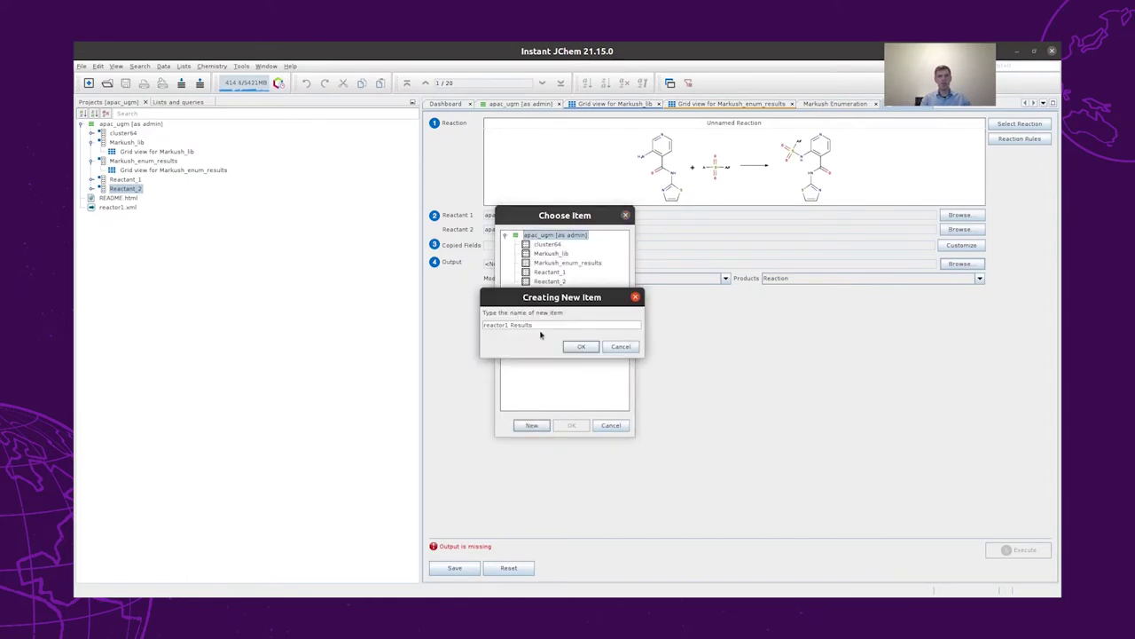
click(581, 347)
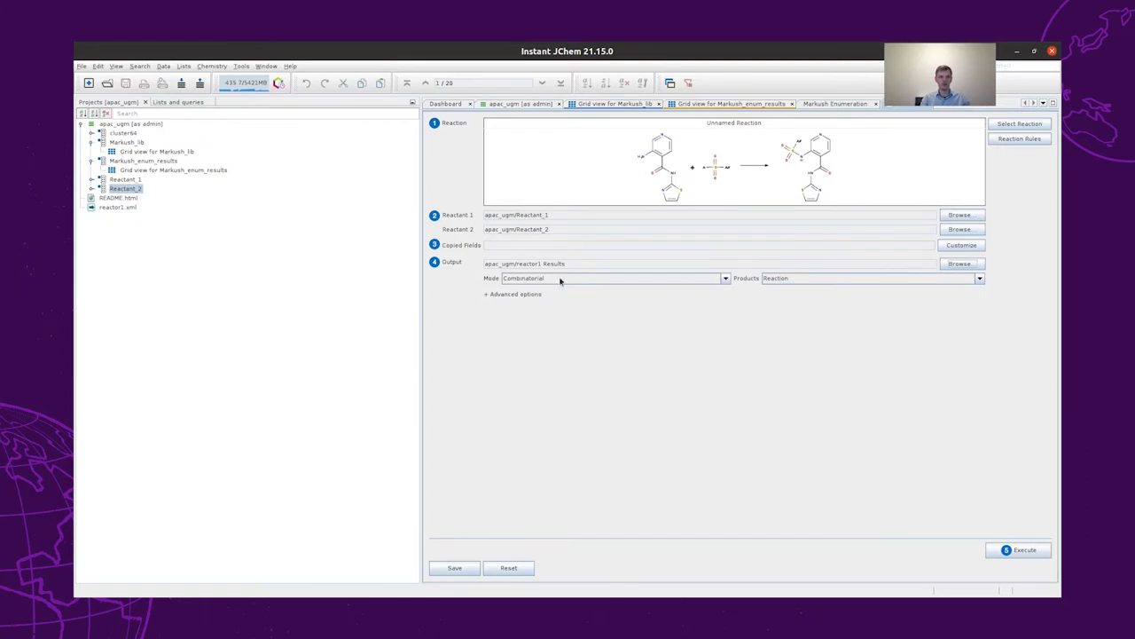
click(801, 281)
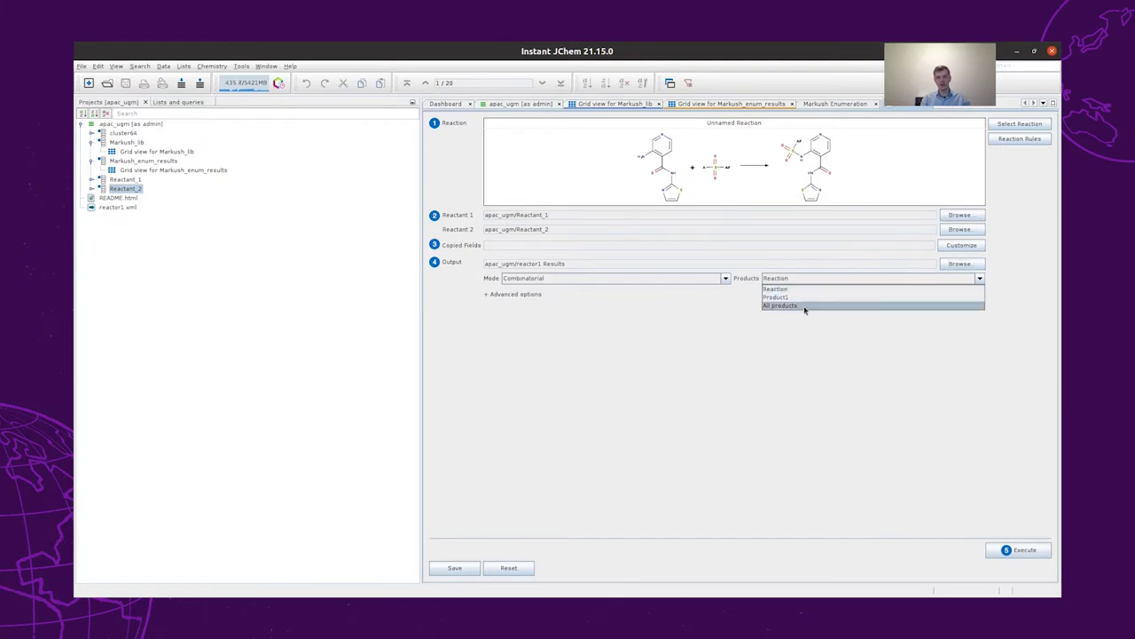
click(802, 306)
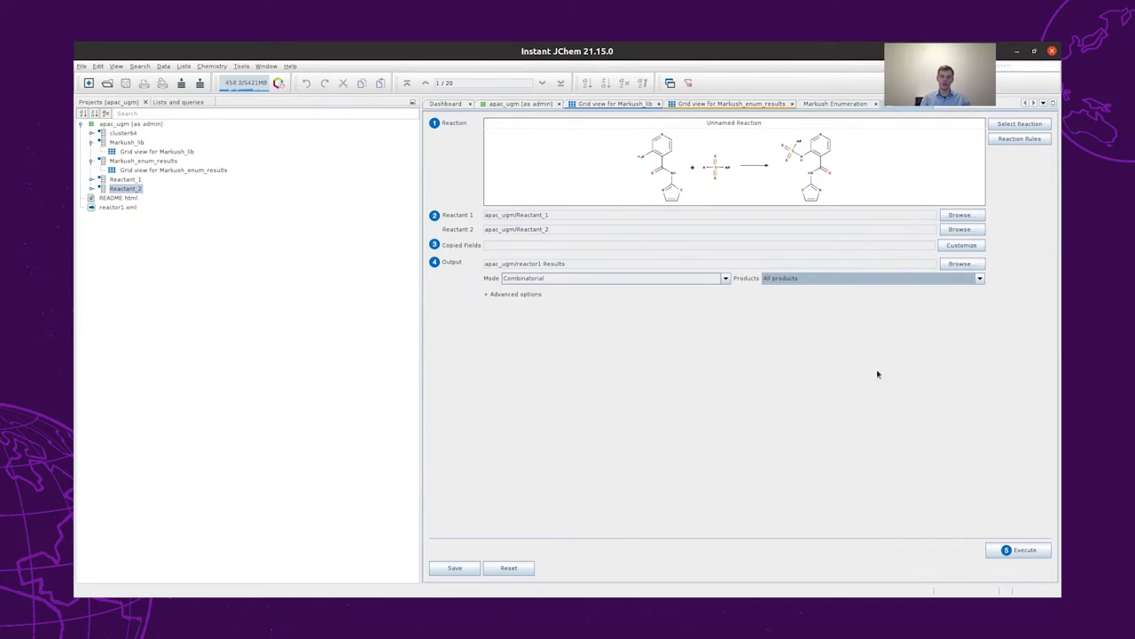
click(1018, 551)
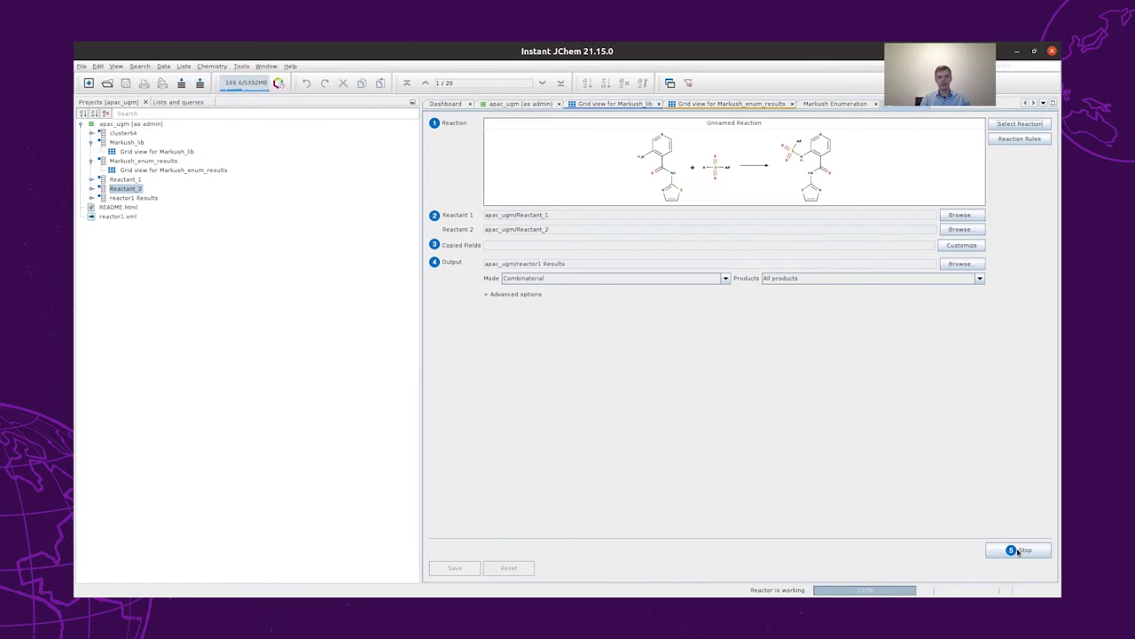
click(135, 199)
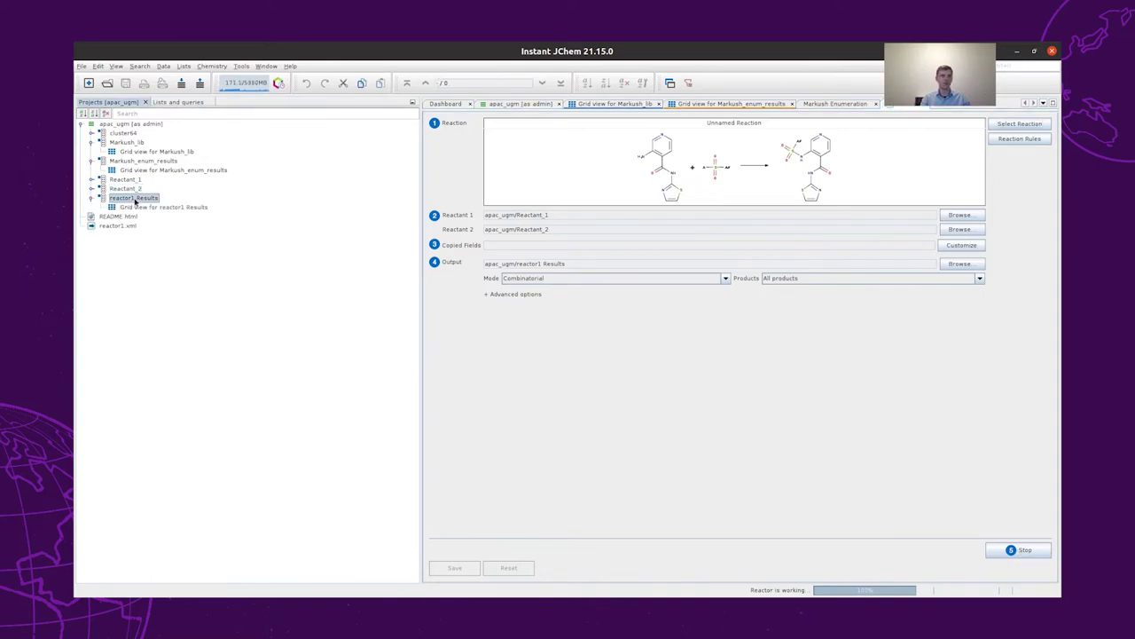
double_click(135, 207)
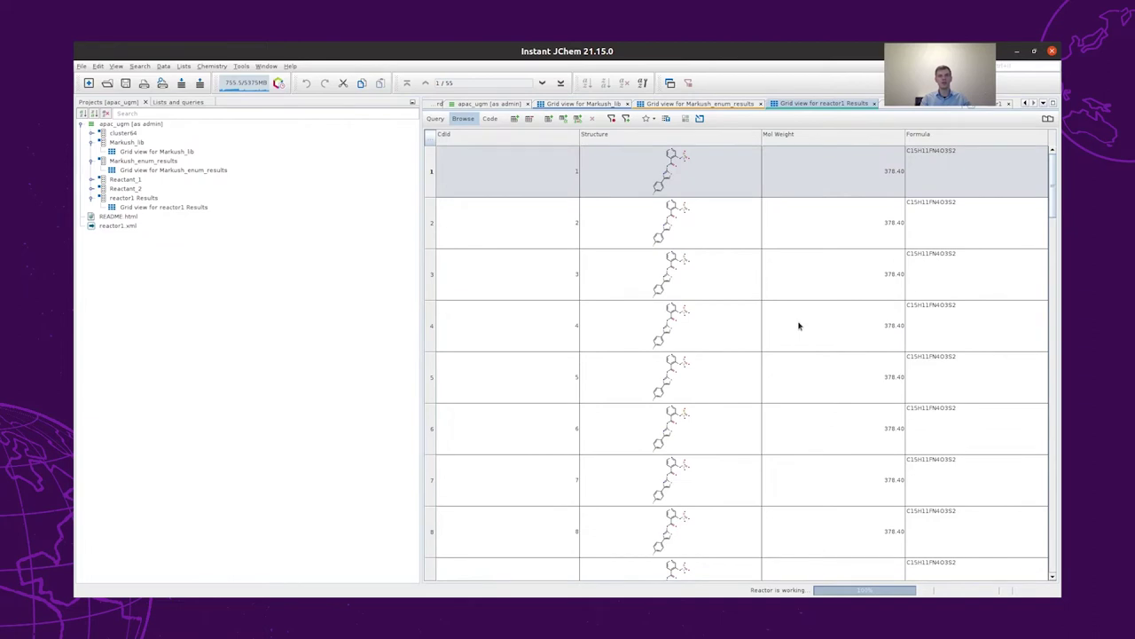
click(548, 118)
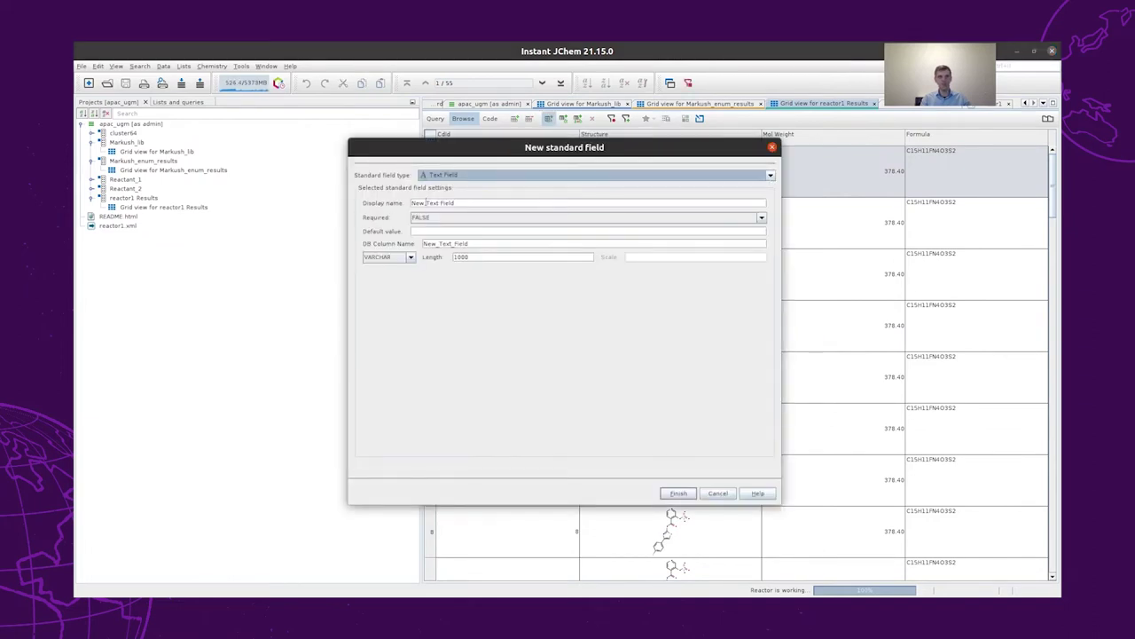
triple_click(426, 202)
text(Source)
key(Tab)
key(Tab)
text(Rea)
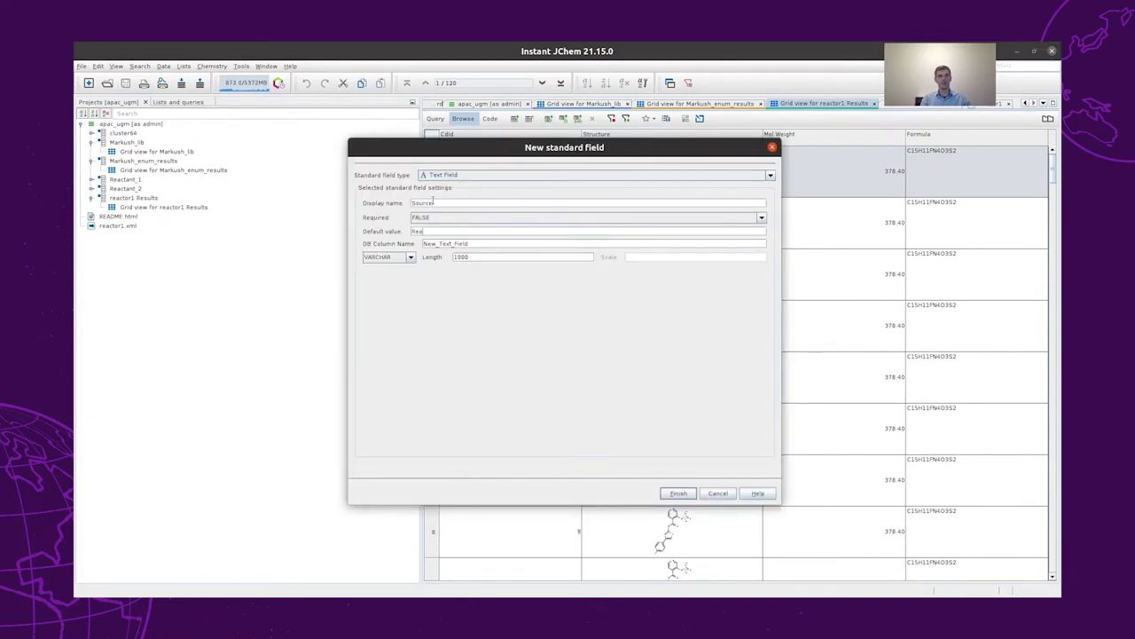
text(ction)
key(Return)
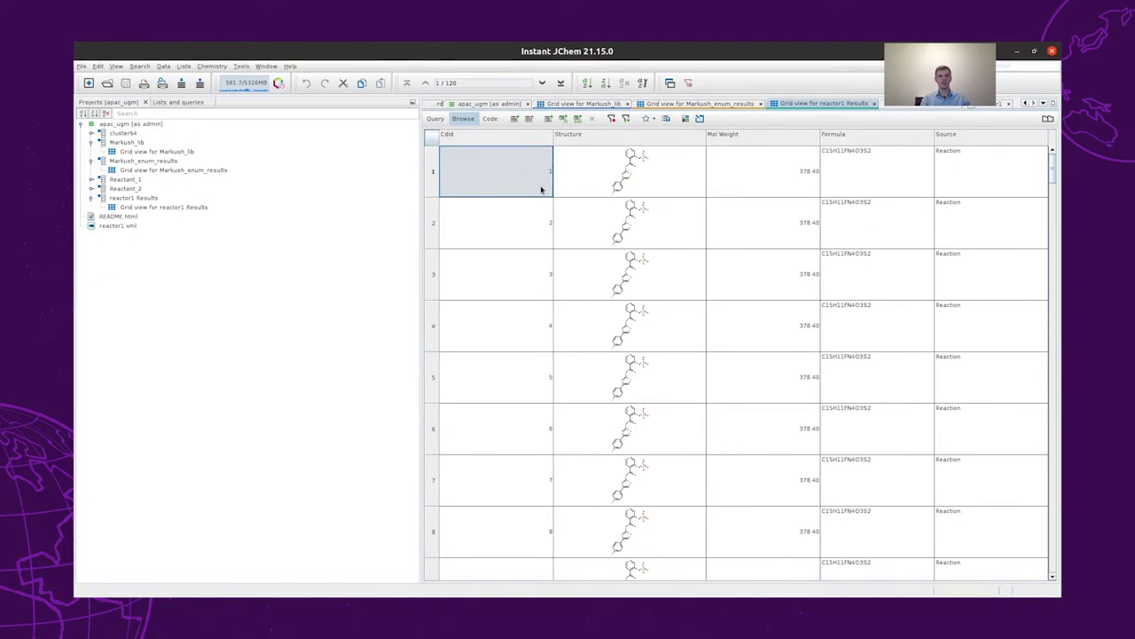
drag(1050, 181, 1054, 223)
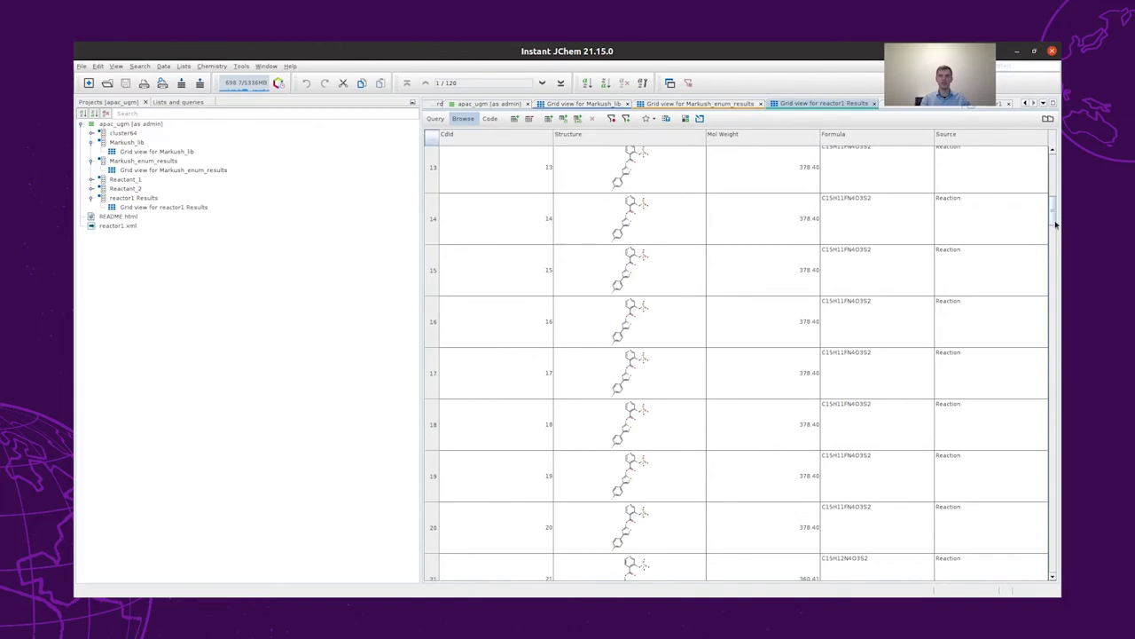
scroll(874, 213, down, 3)
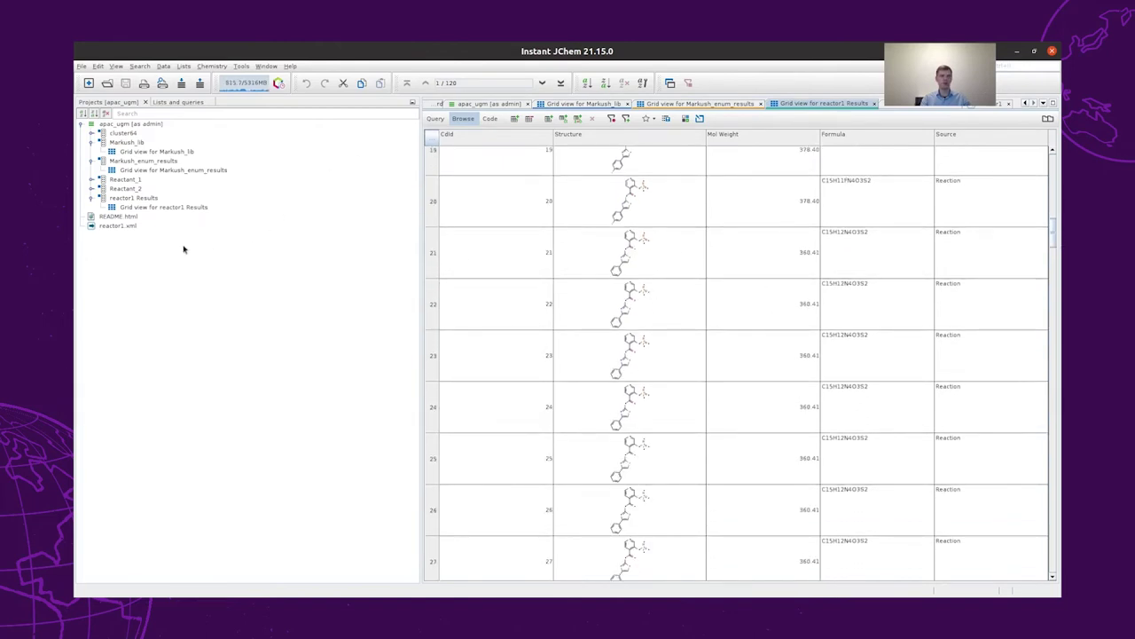
click(135, 208)
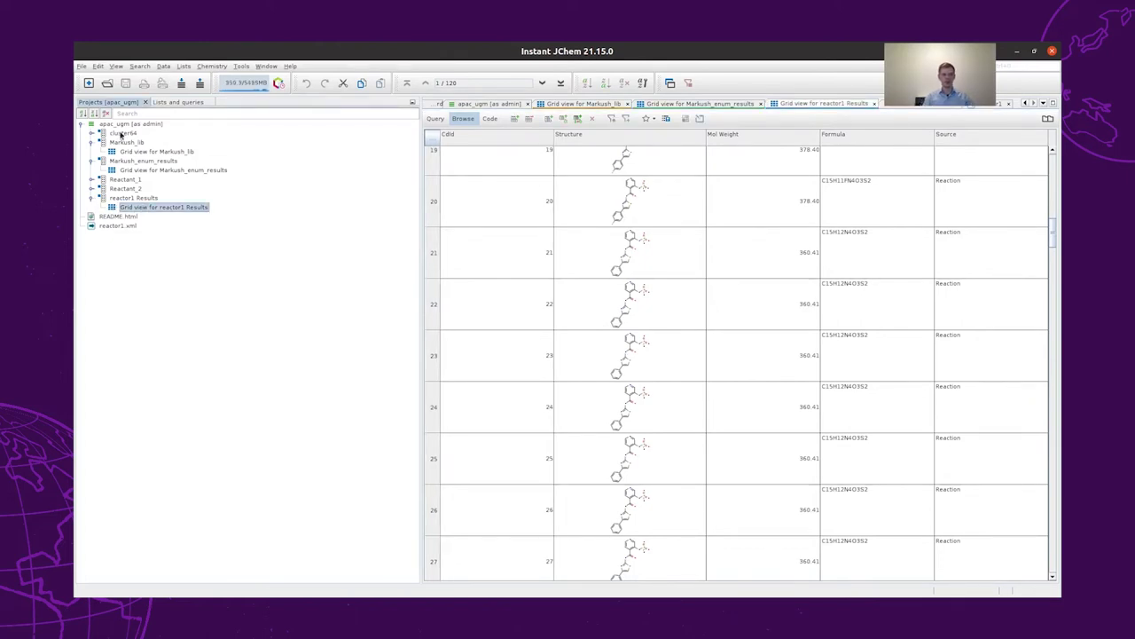
click(82, 66)
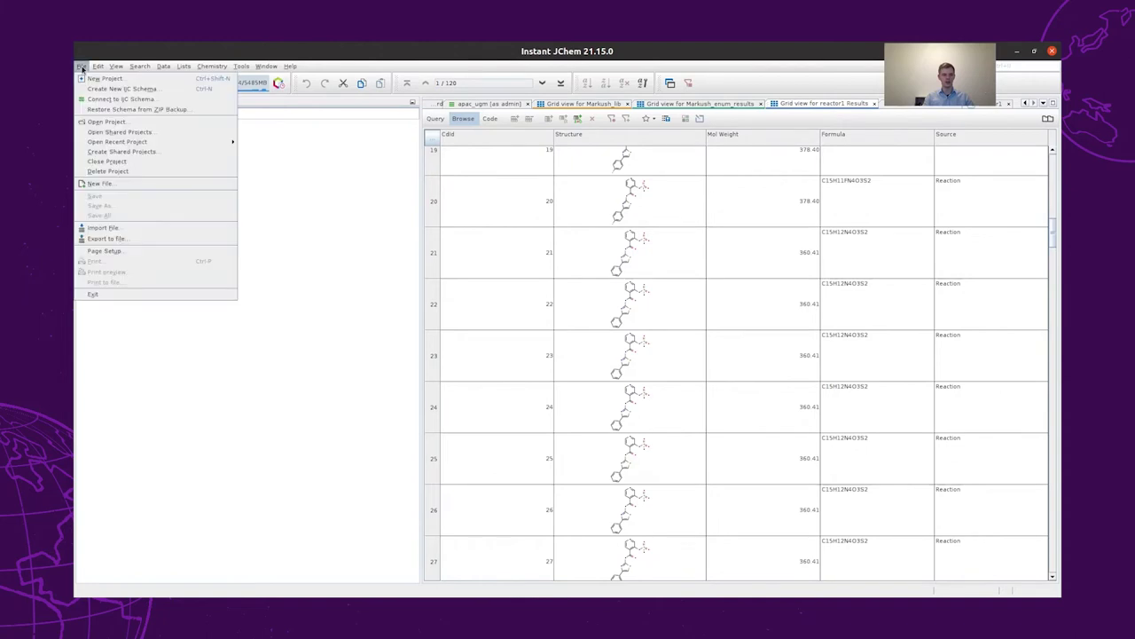
- Export reactor1 Results to a file named Reactor_results in To_compare
click(124, 241)
click(784, 242)
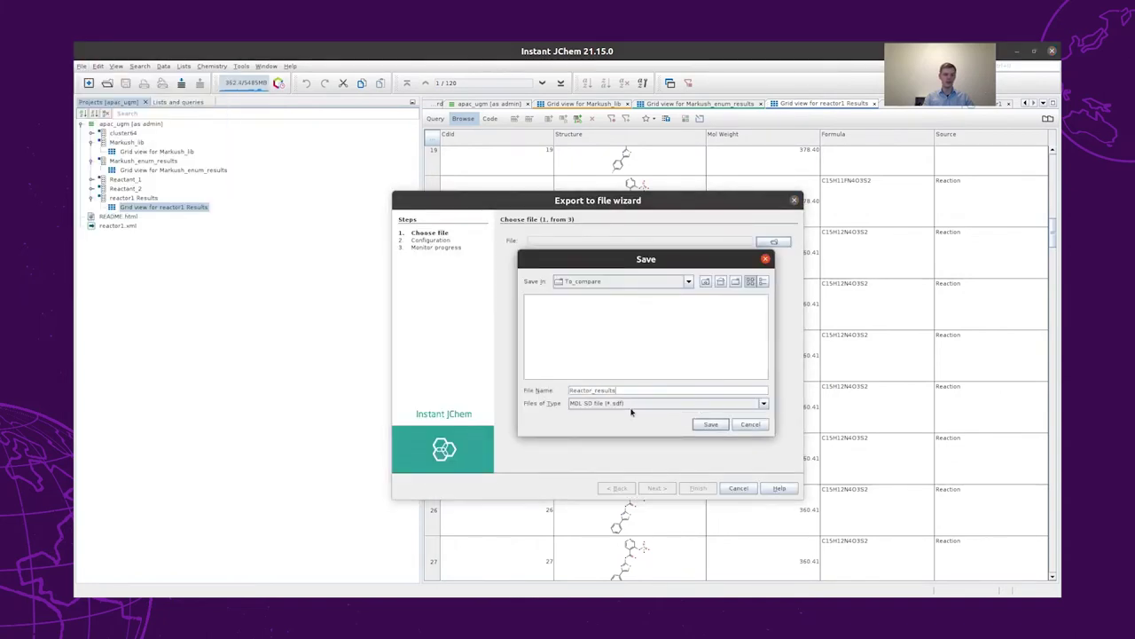
click(712, 423)
click(657, 488)
click(698, 488)
- Export the Markush_enum_results grid to a file named Markush_results
double_click(173, 170)
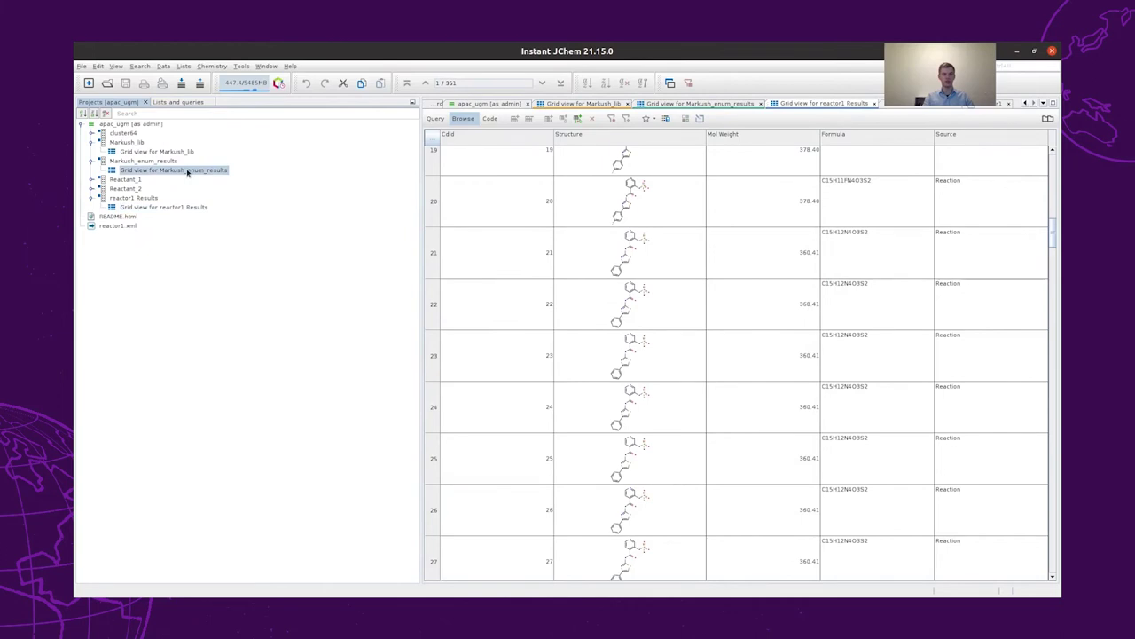
click(82, 67)
click(124, 240)
click(774, 241)
double_click(636, 391)
text(Markush_results)
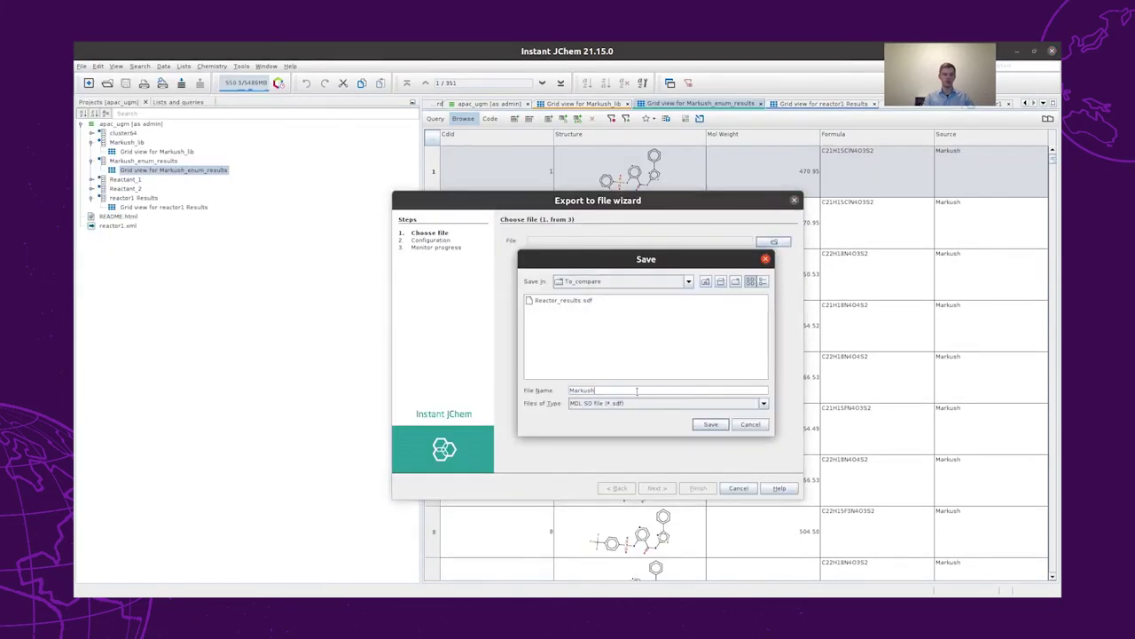
click(711, 424)
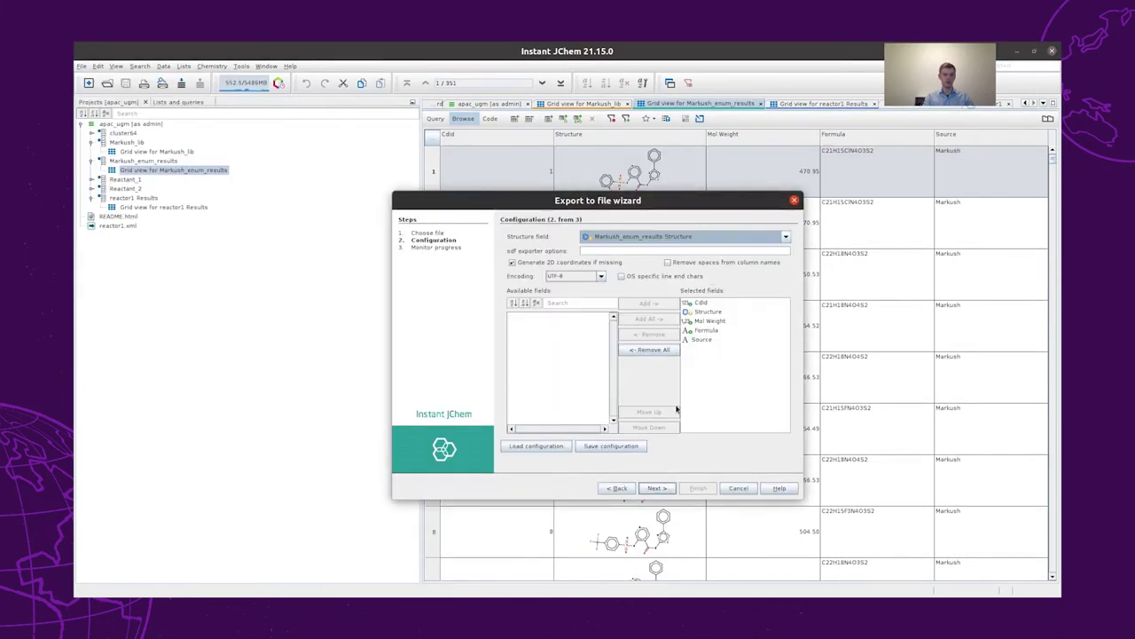
click(657, 488)
click(698, 488)
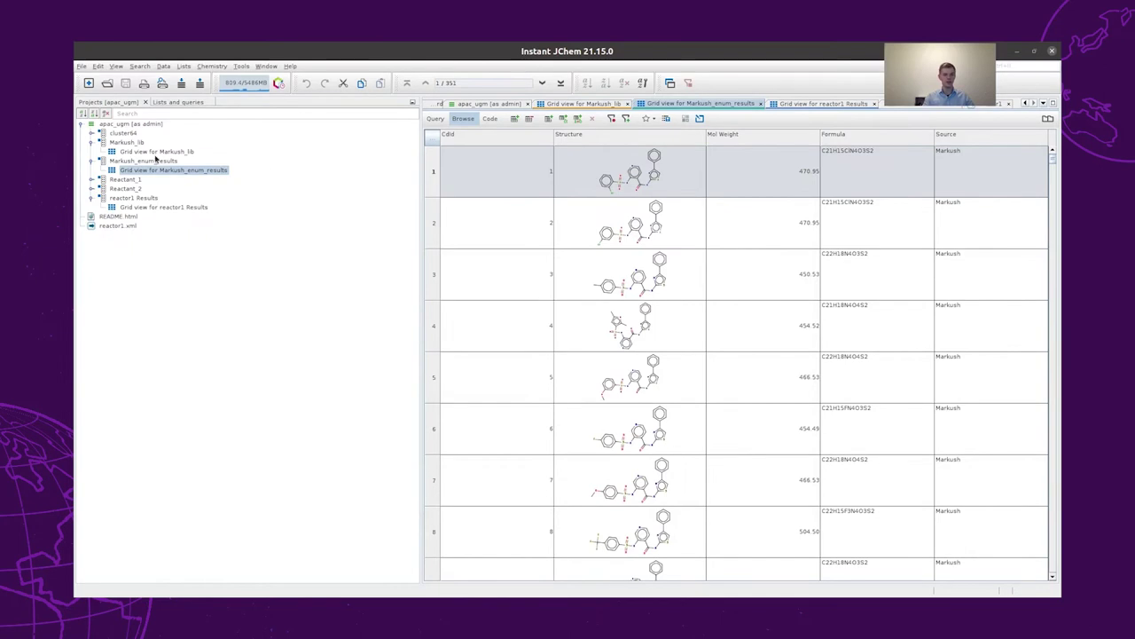
- Query cluster64 for Phenotype = 1 substructure hits and export the 41 matching compounds
click(91, 133)
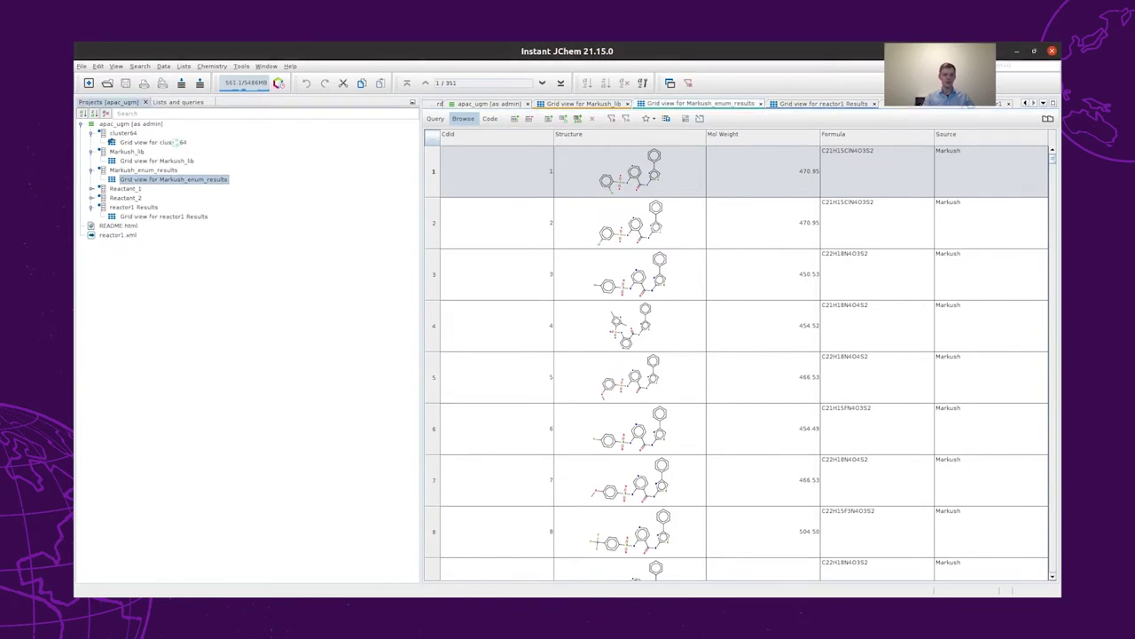
double_click(175, 142)
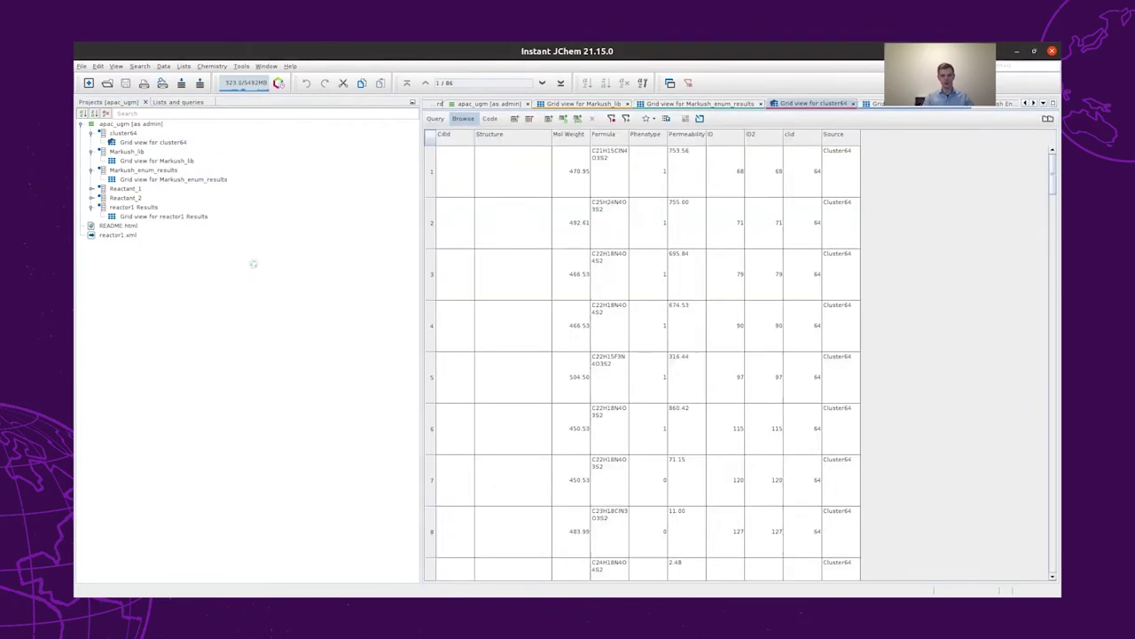
click(435, 118)
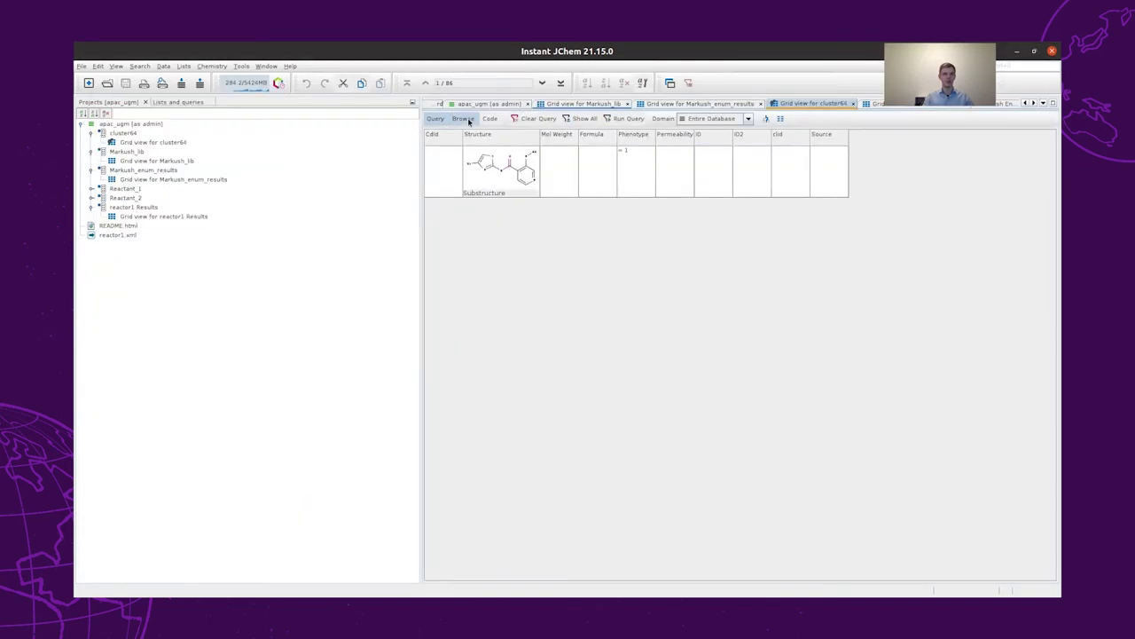
click(463, 118)
scroll(639, 355, down, 8)
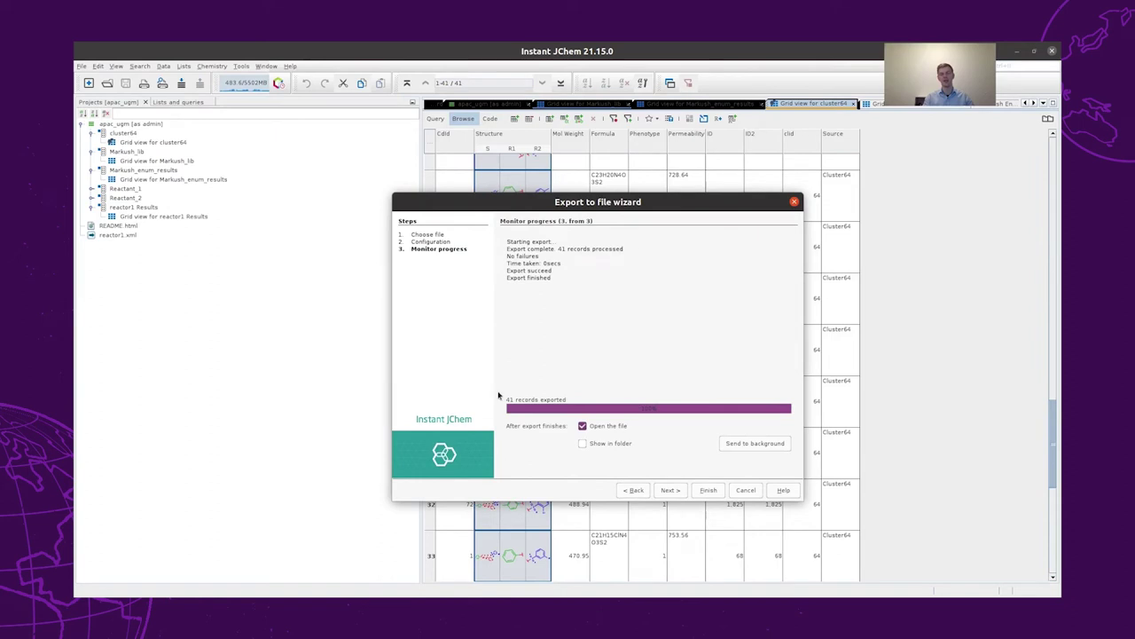
click(708, 490)
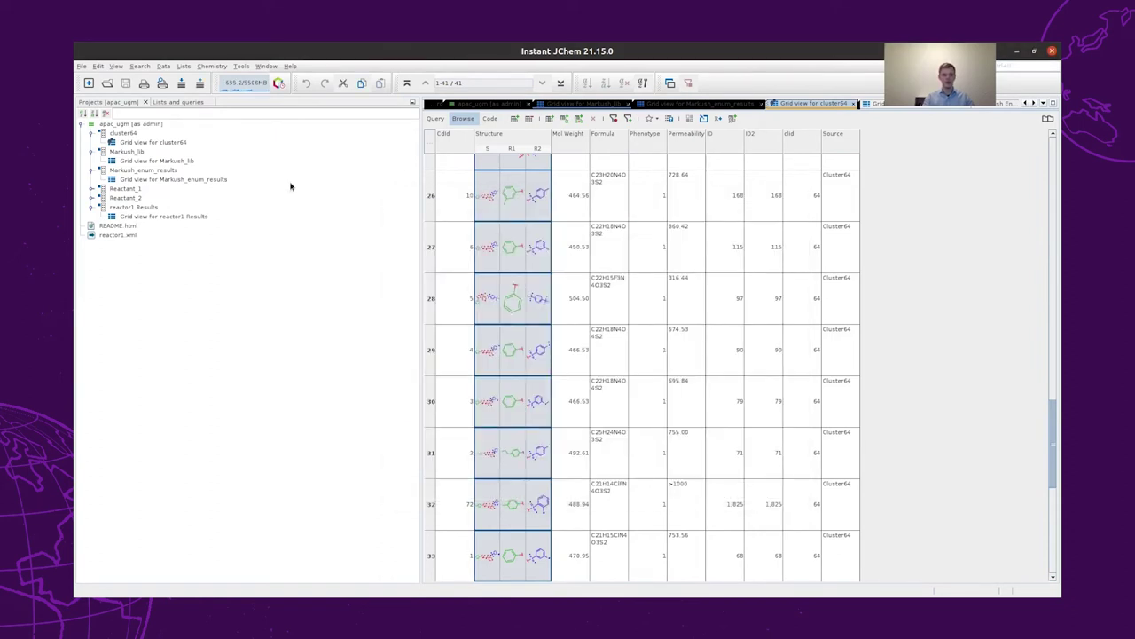
- Close cluster64 and add a Comparison structure table under apac_ugm with duplicate filtering on
key(ctrl+w)
right_click(142, 127)
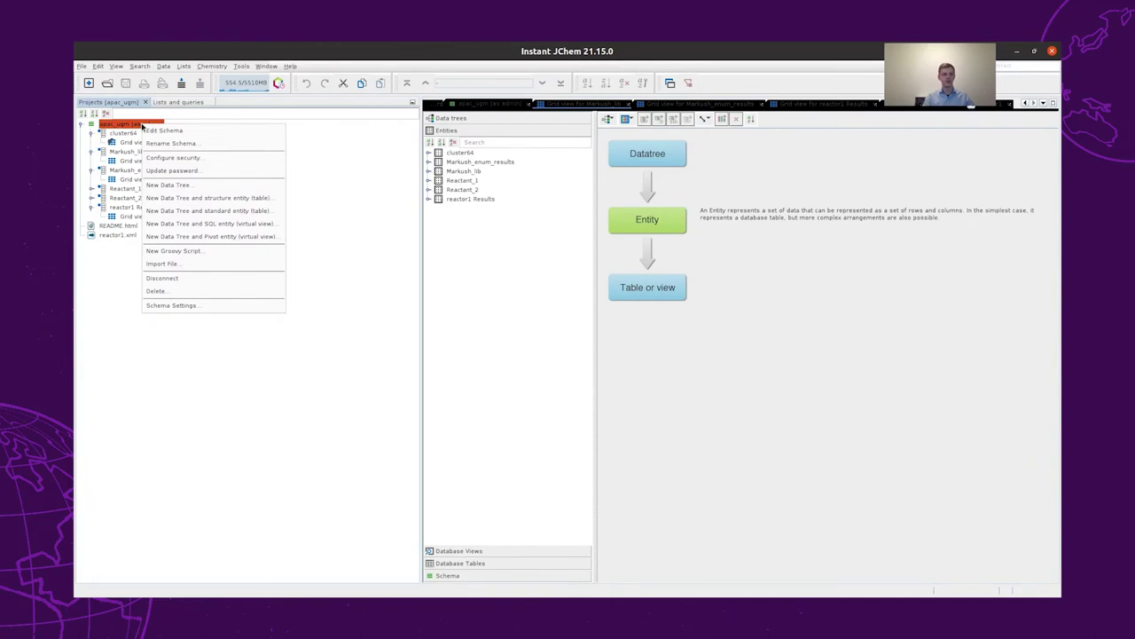
click(202, 203)
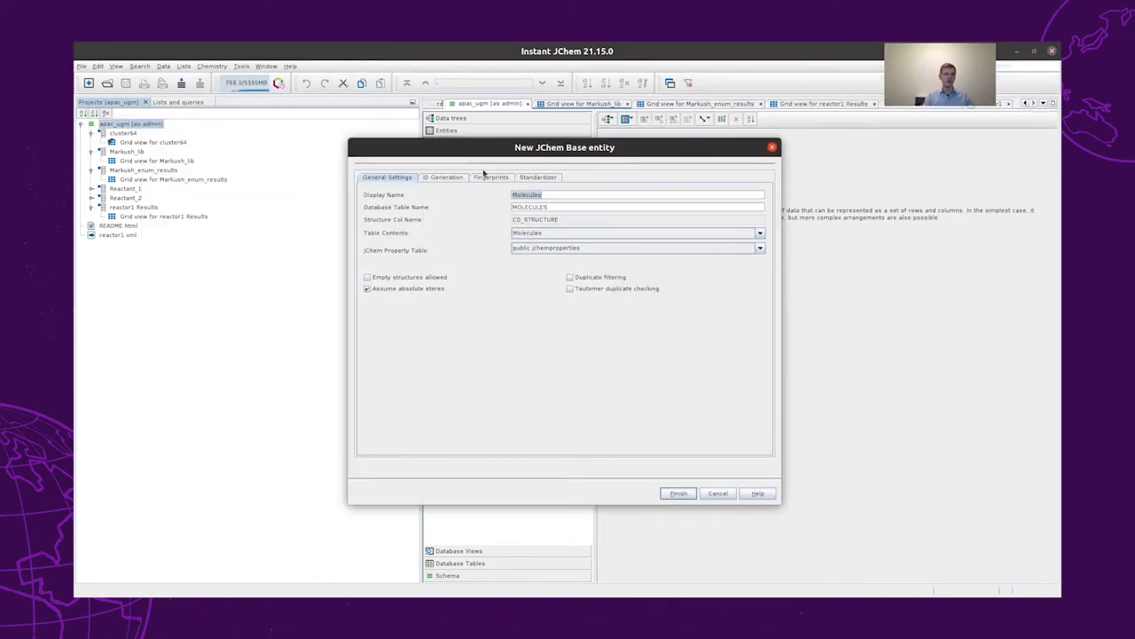
text(Comparison)
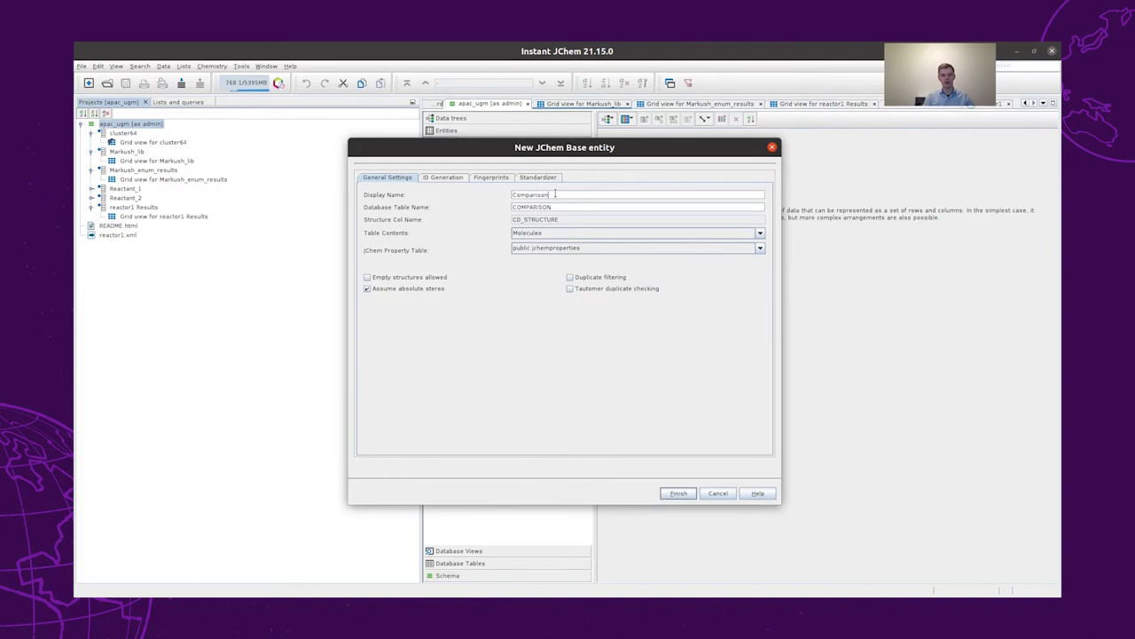
click(571, 277)
click(680, 494)
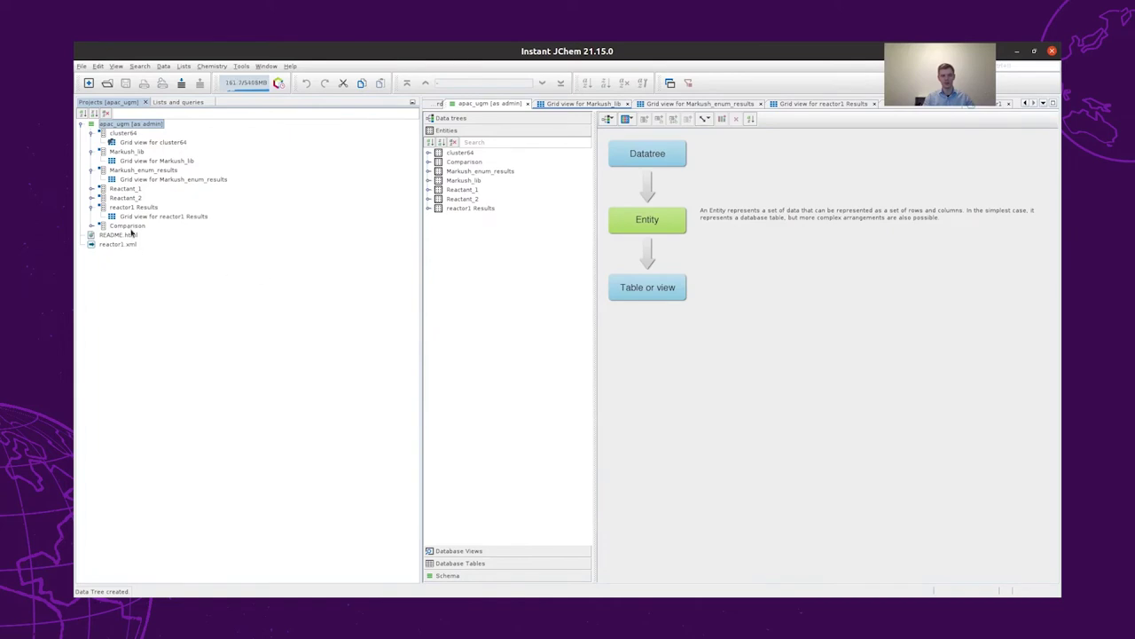
- Import cluster64.sdf from the To_compare folder into the Comparison table
click(129, 227)
right_click(129, 227)
click(157, 313)
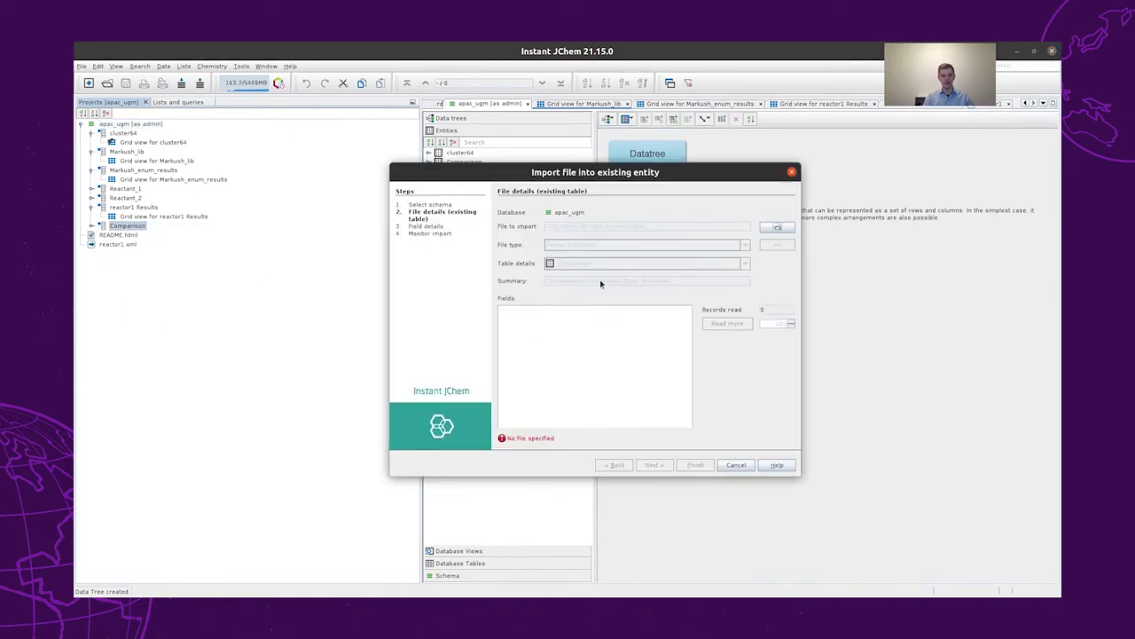
click(777, 227)
click(648, 259)
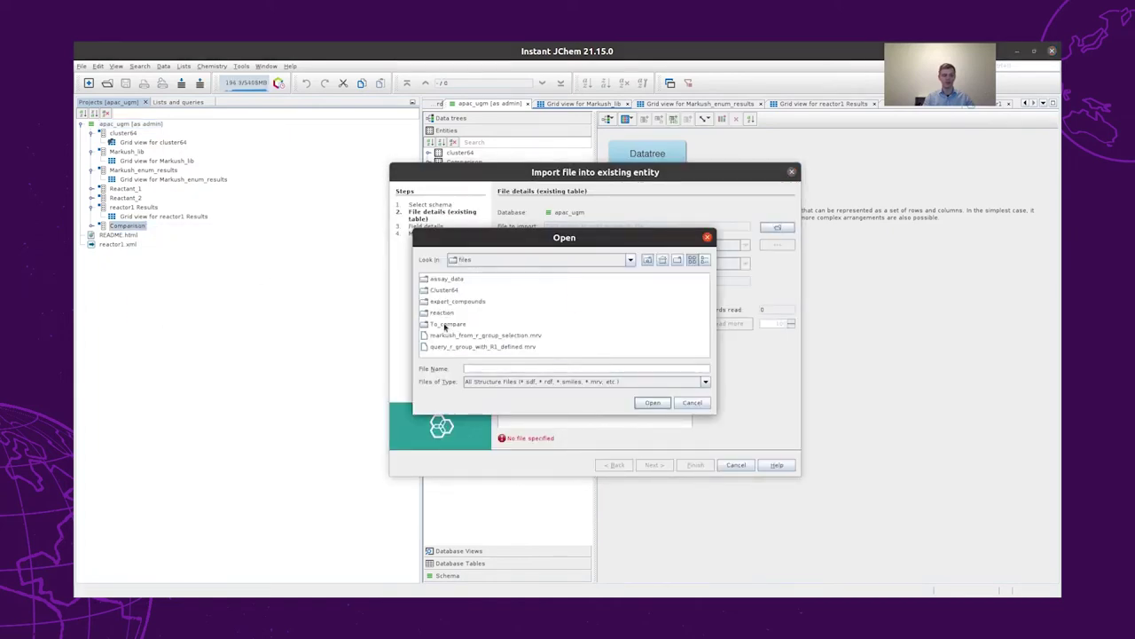
double_click(445, 324)
double_click(448, 279)
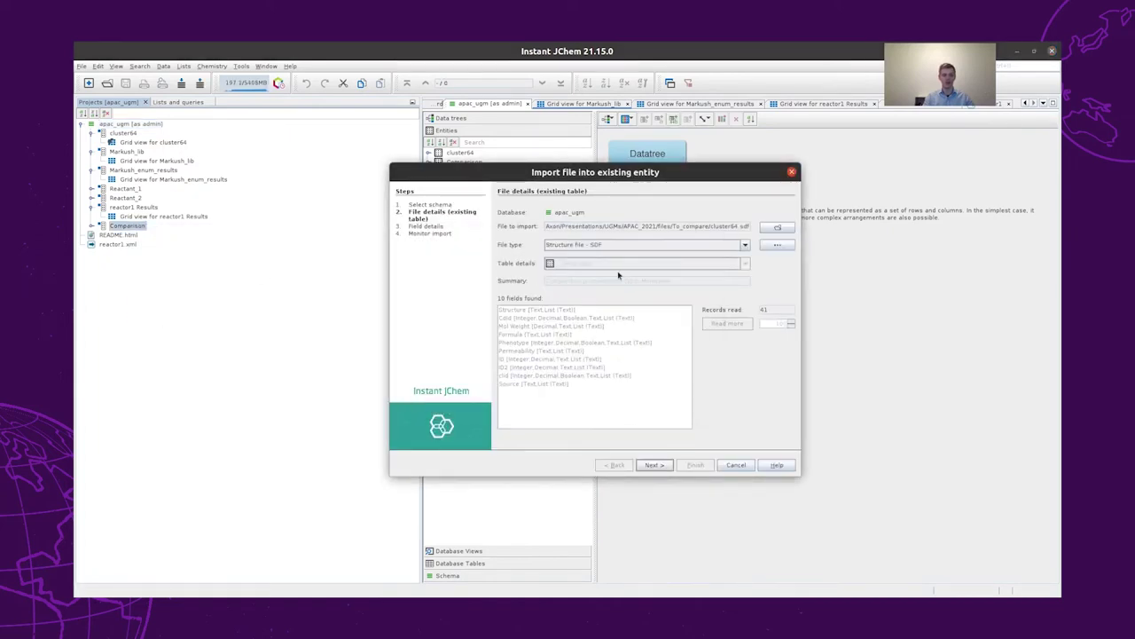
click(654, 465)
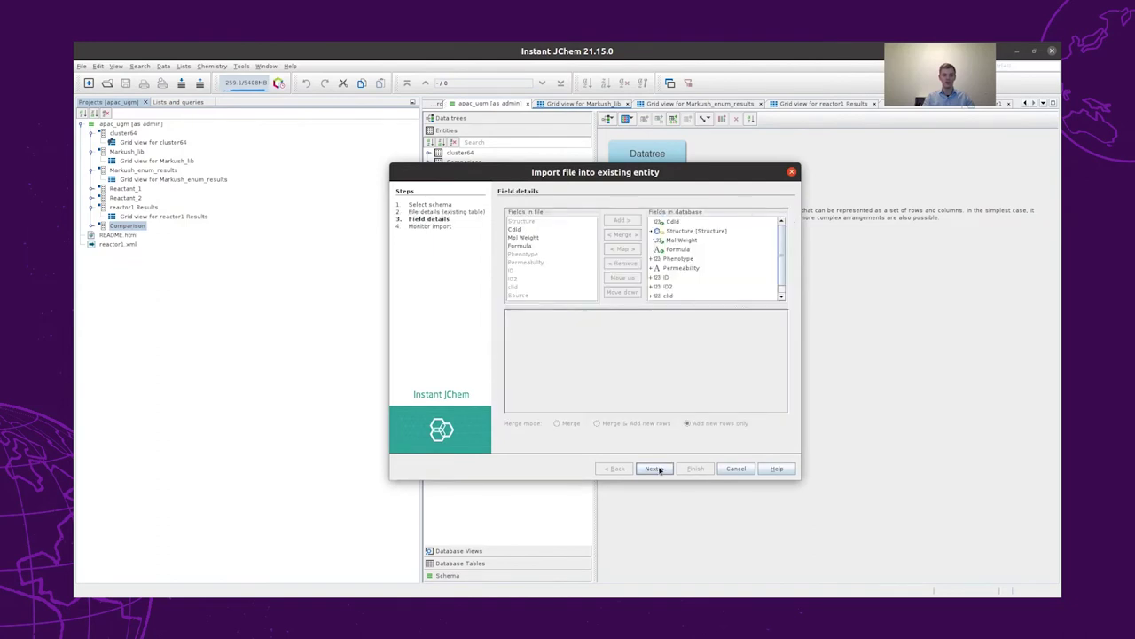
click(656, 468)
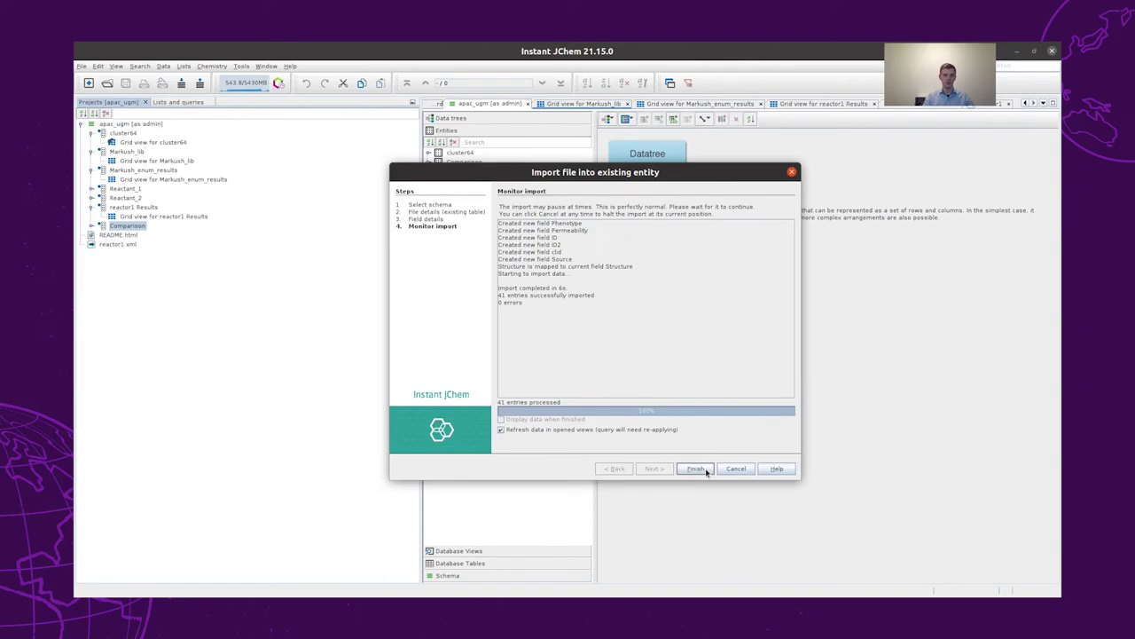
click(696, 468)
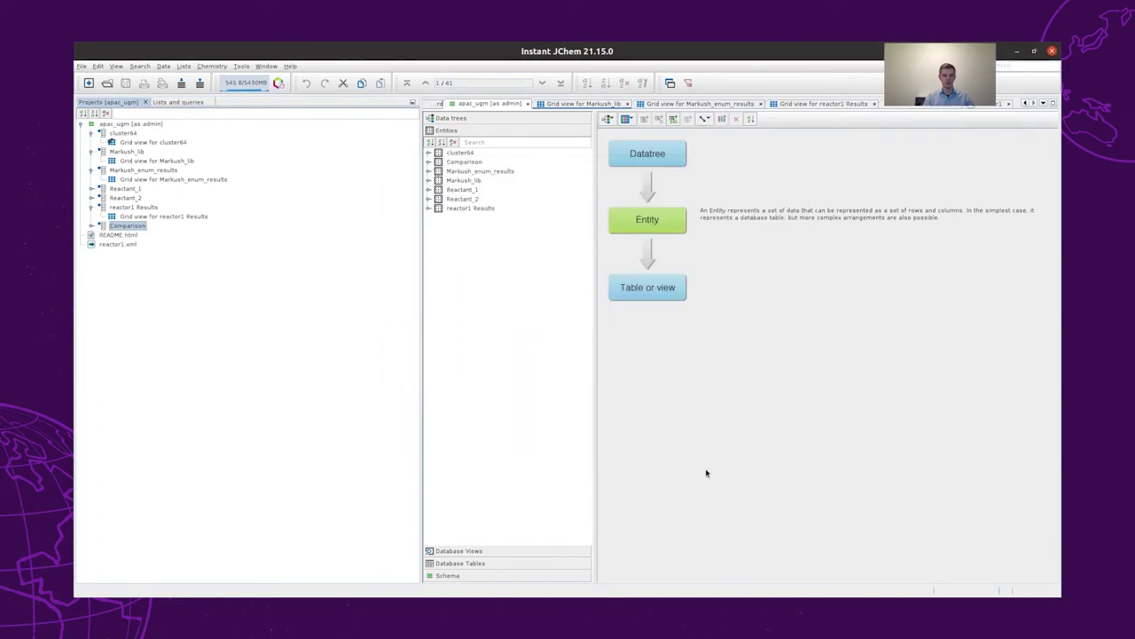
- Import Reactor_results.sdf into the Comparison table
right_click(120, 229)
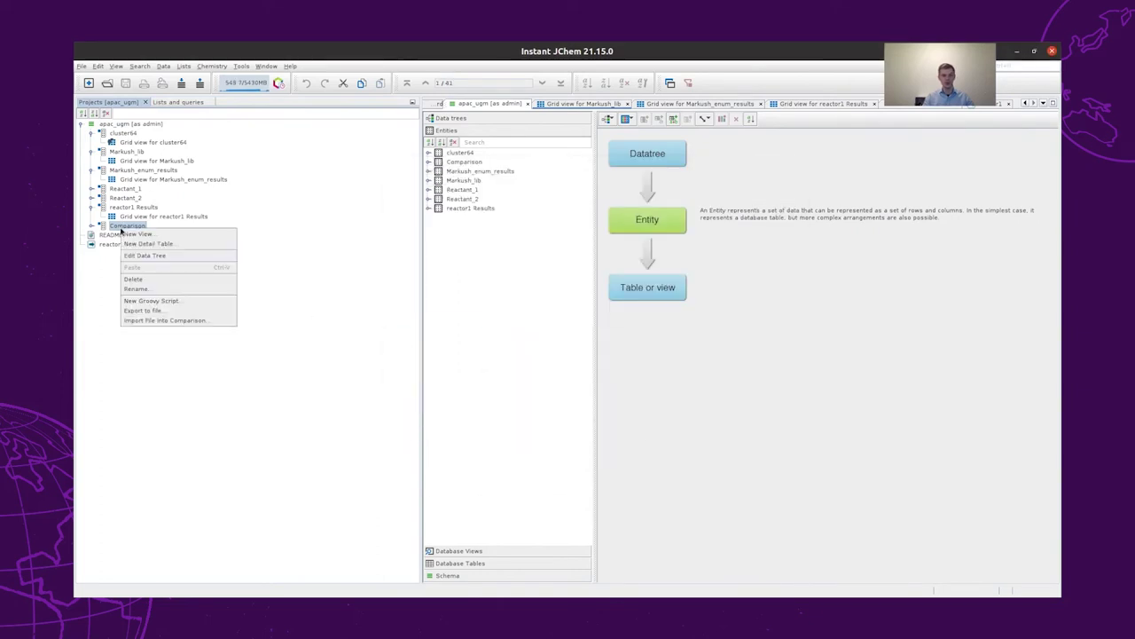
click(169, 322)
click(777, 227)
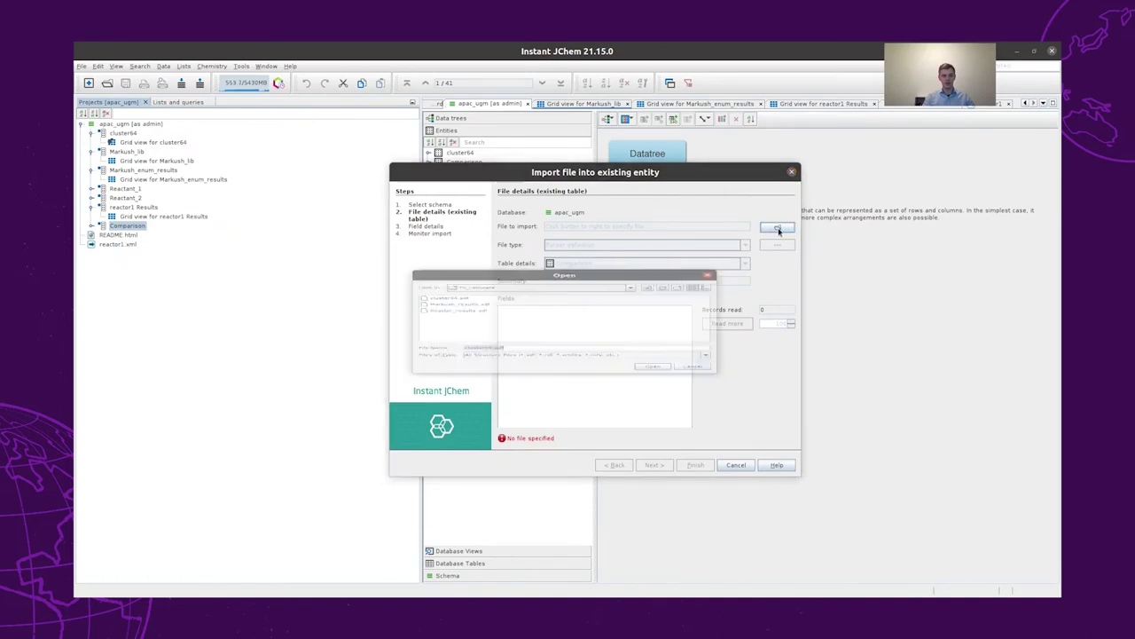
click(447, 303)
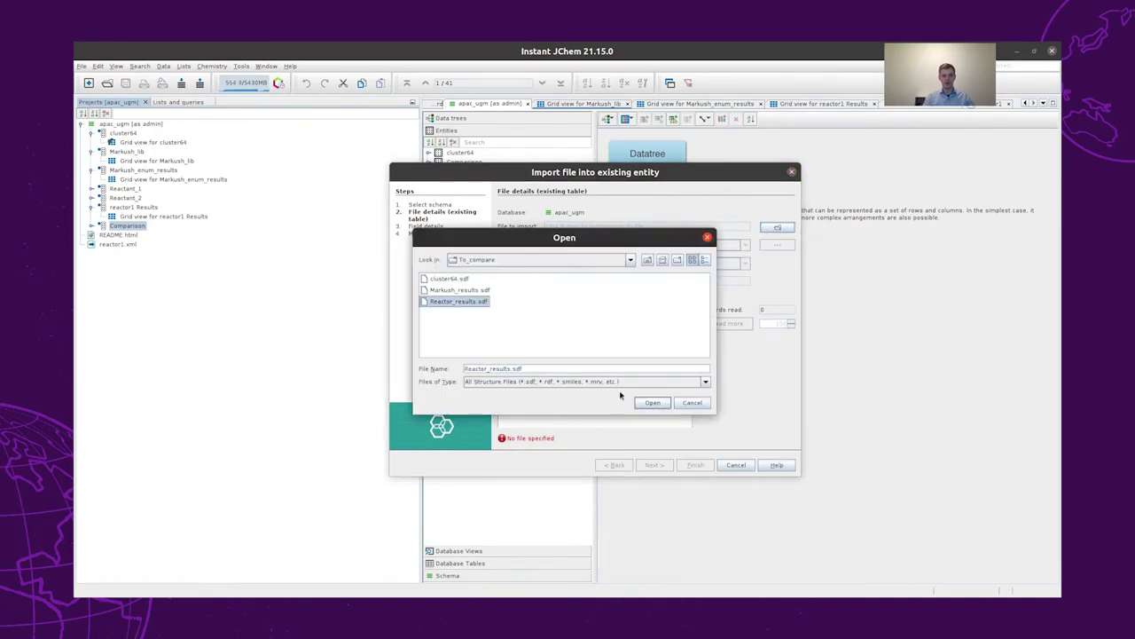
click(653, 403)
click(654, 465)
click(655, 468)
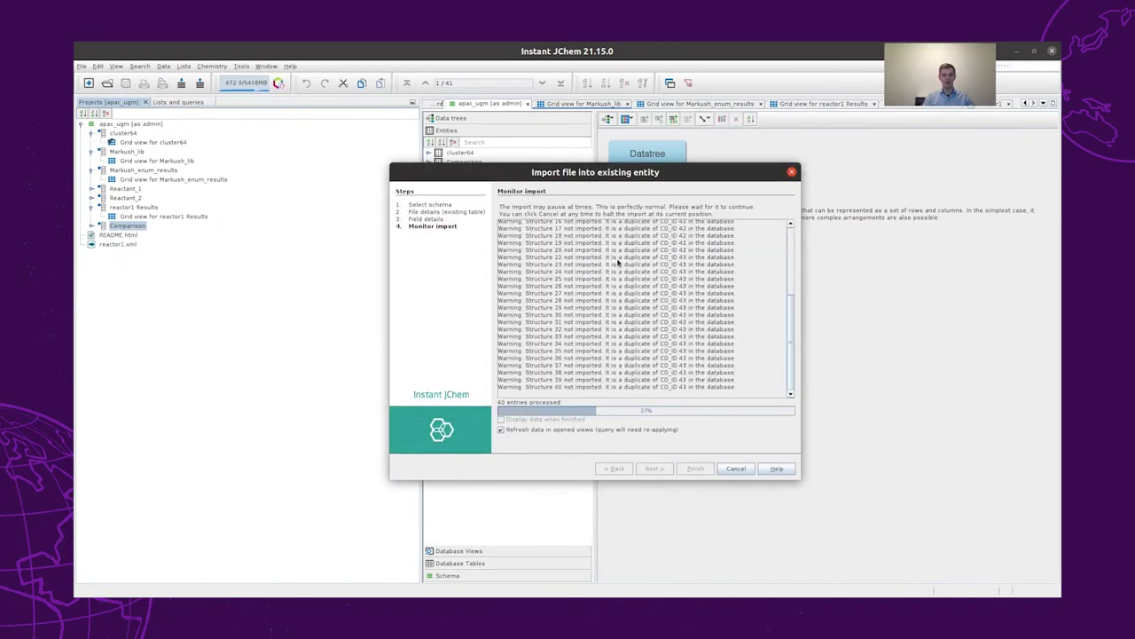
click(695, 469)
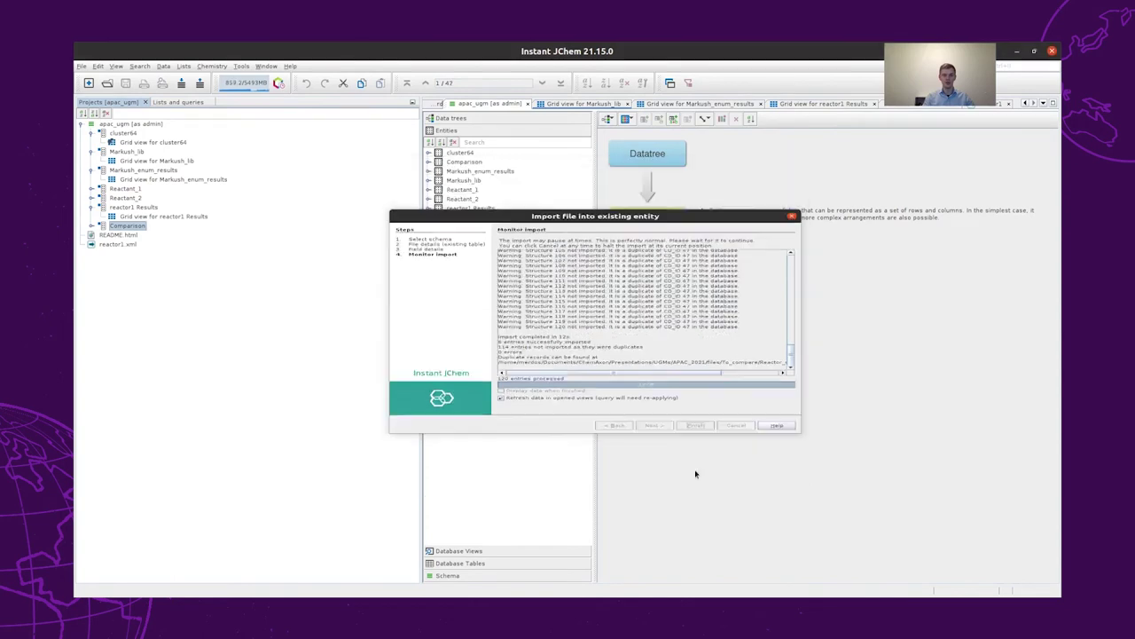
- Import Markush_results.sdf into Comparison, adding 310 entries and skipping 41 duplicates
right_click(128, 228)
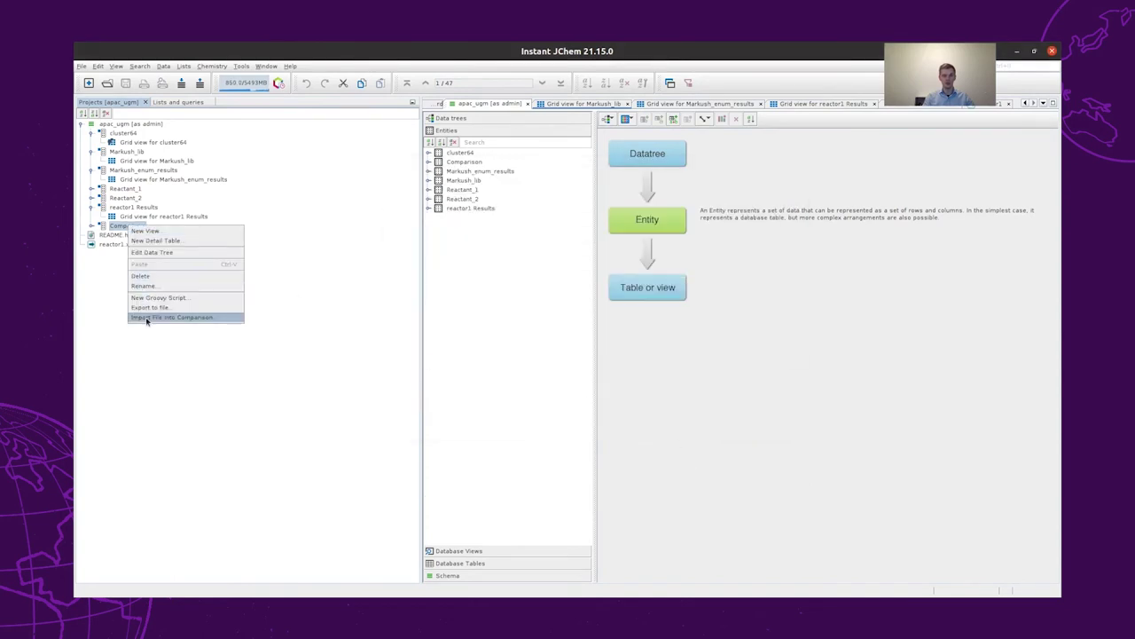
click(147, 319)
click(777, 227)
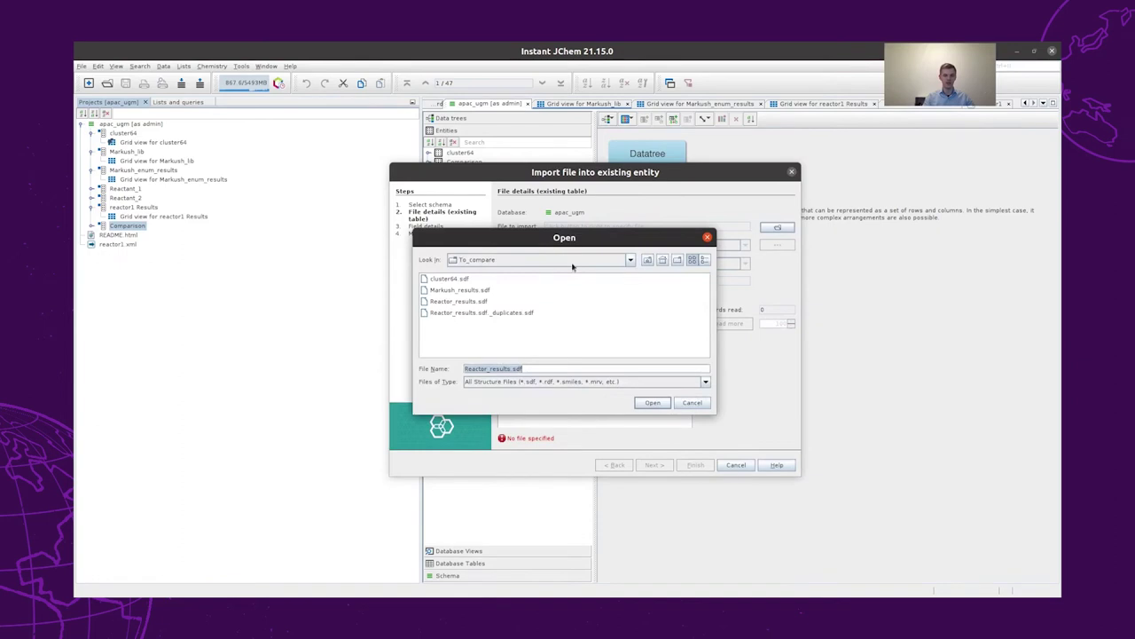
click(462, 290)
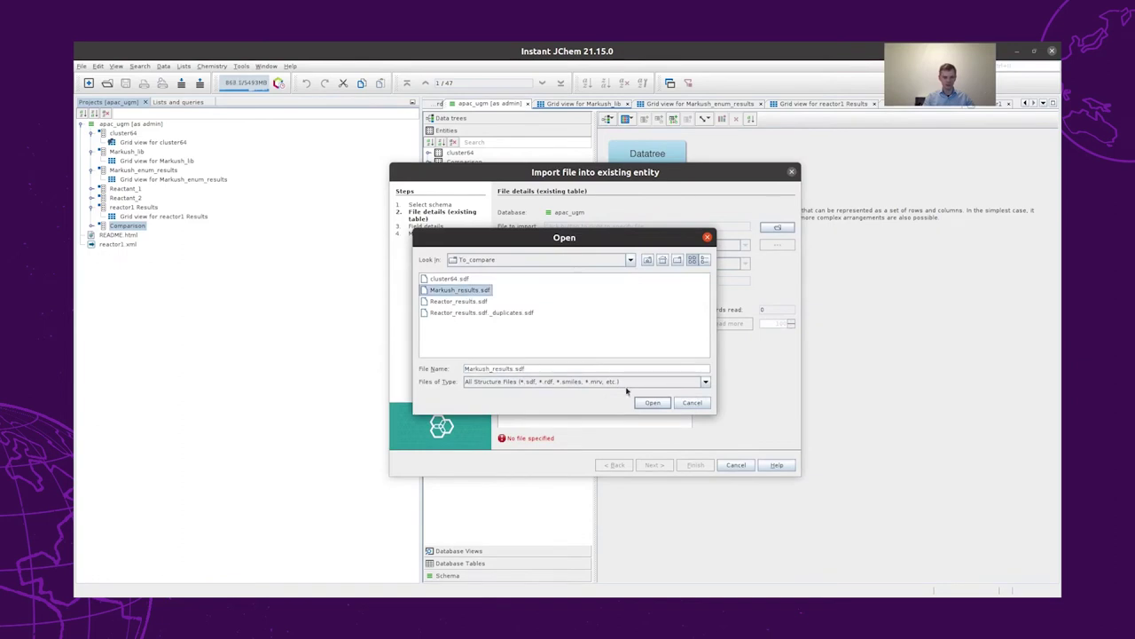
click(653, 402)
click(654, 468)
click(656, 468)
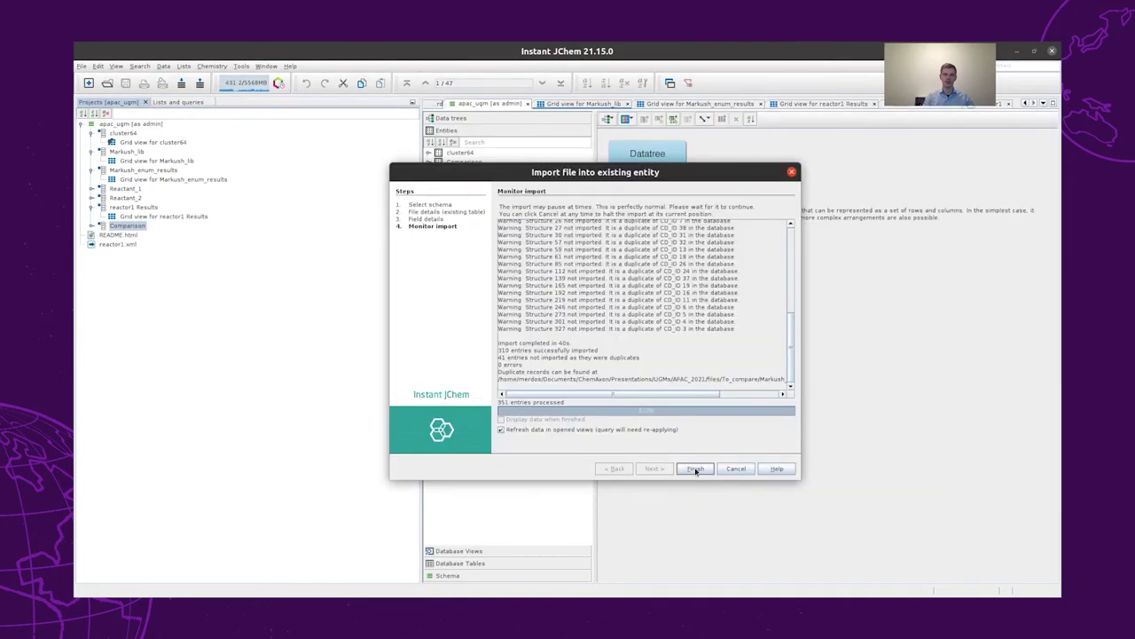
click(695, 468)
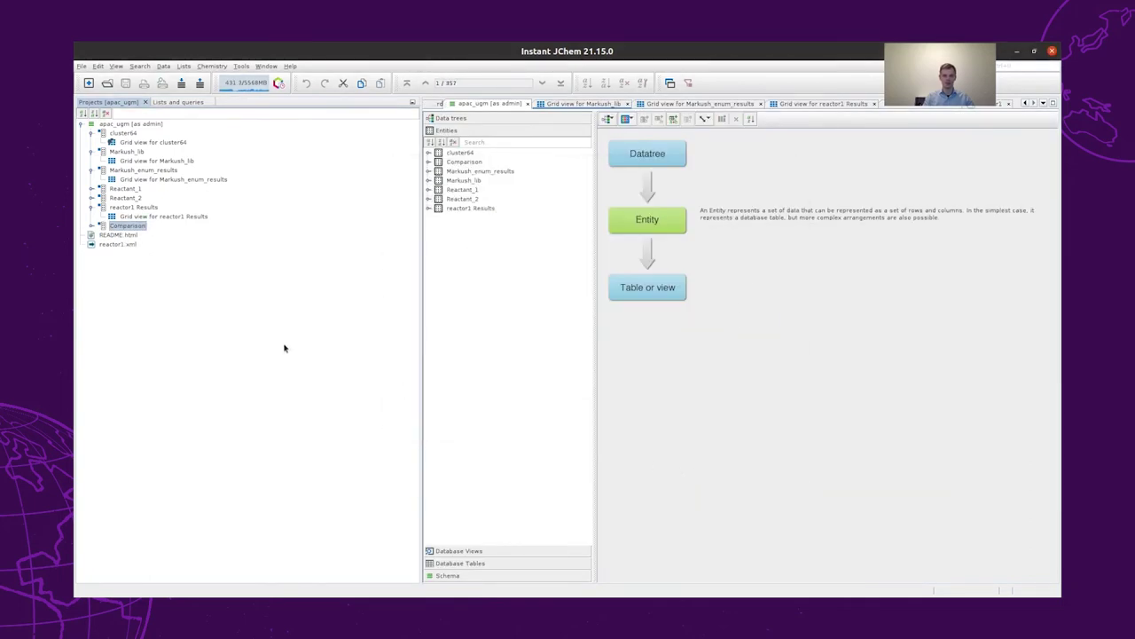
click(90, 226)
- Open the Comparison grid view, browse its compound rows, and begin a new Chemical Terms field
double_click(142, 235)
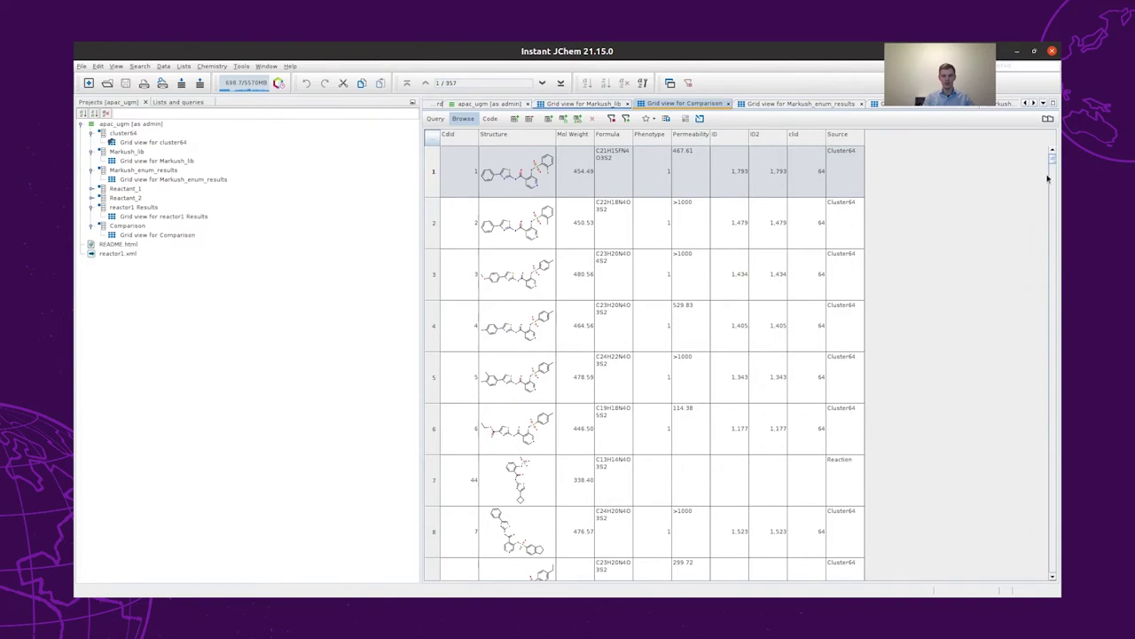
scroll(1054, 159, down, 13)
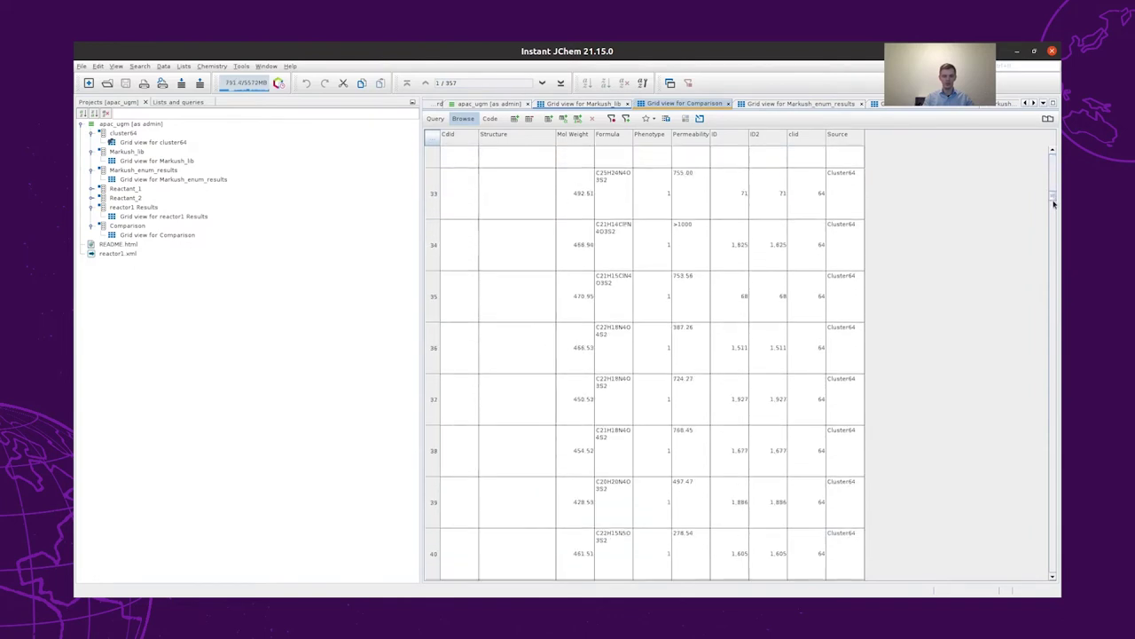
scroll(1058, 247, down, 15)
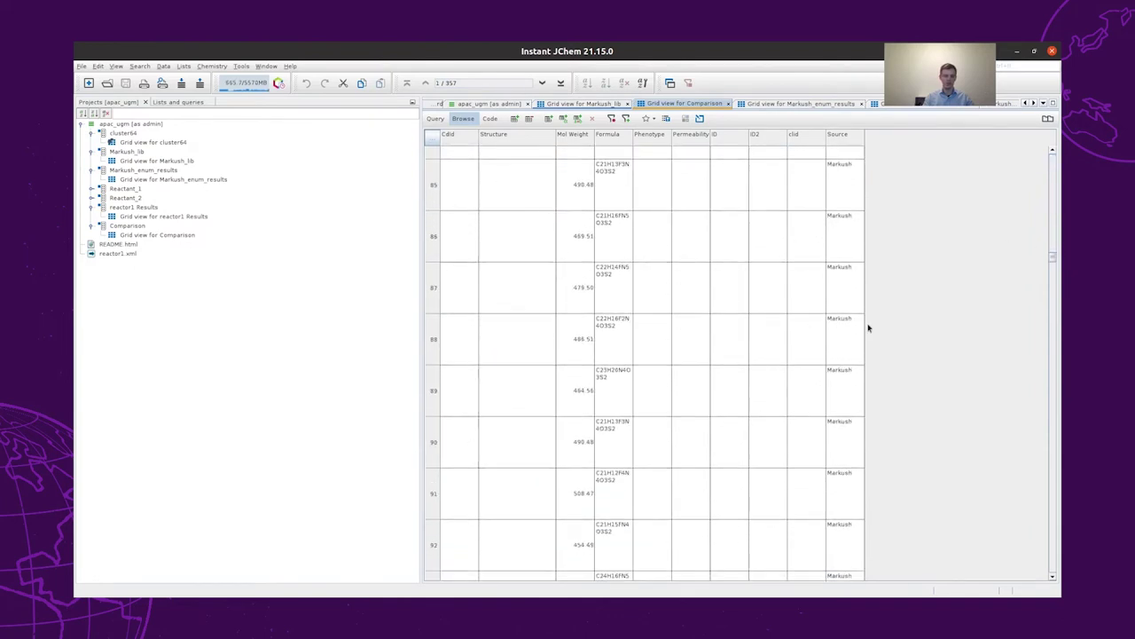
scroll(894, 251, up, 20)
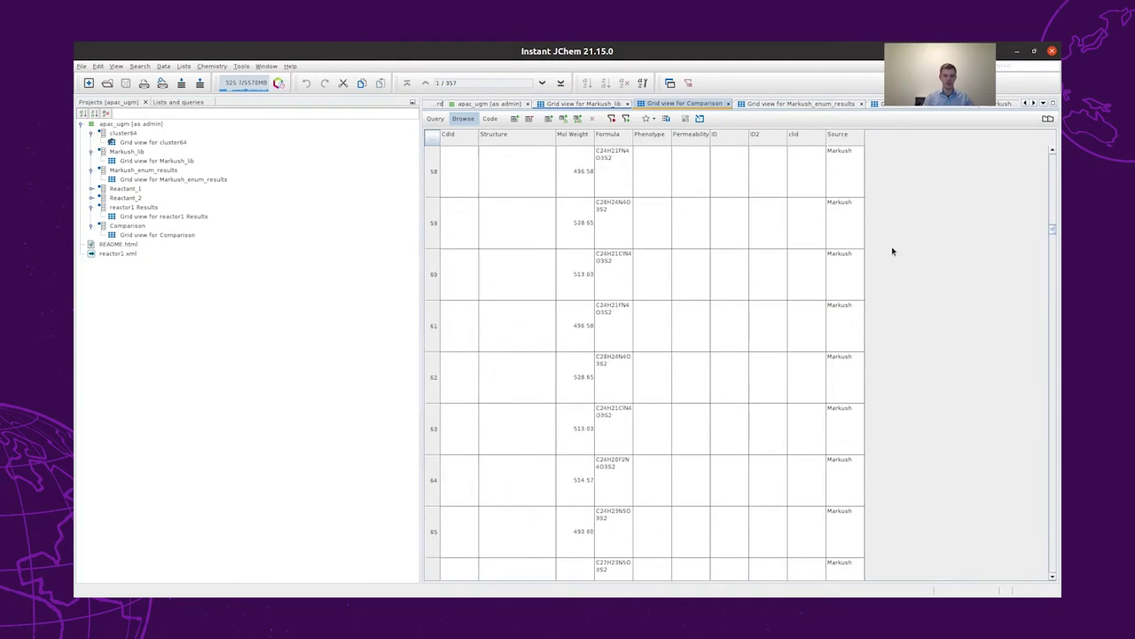
scroll(894, 251, up, 5)
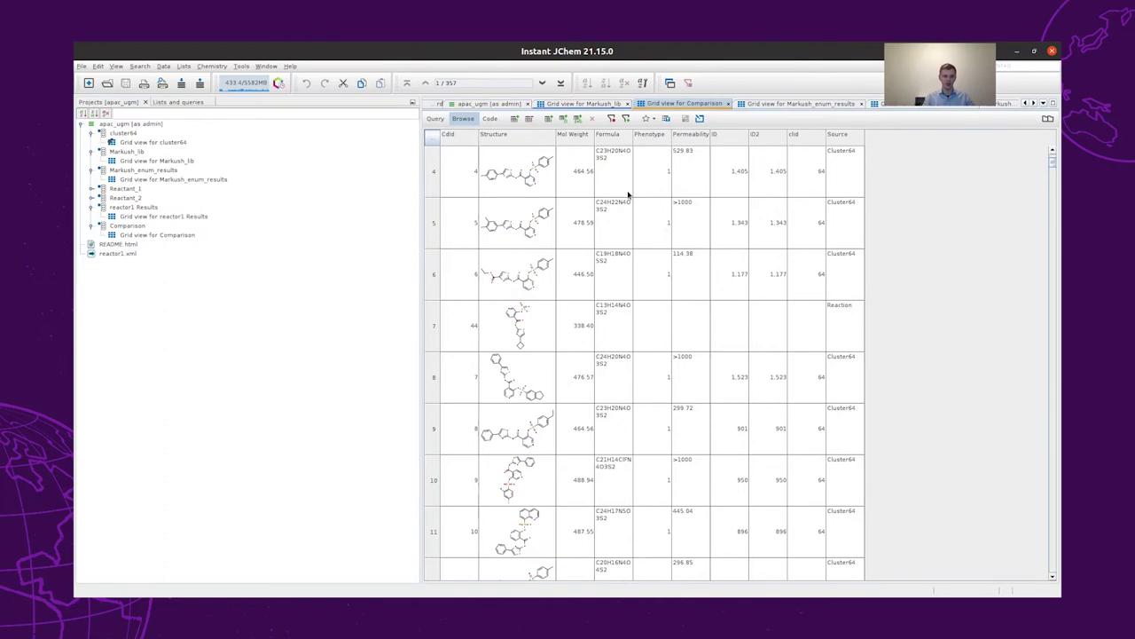
click(565, 118)
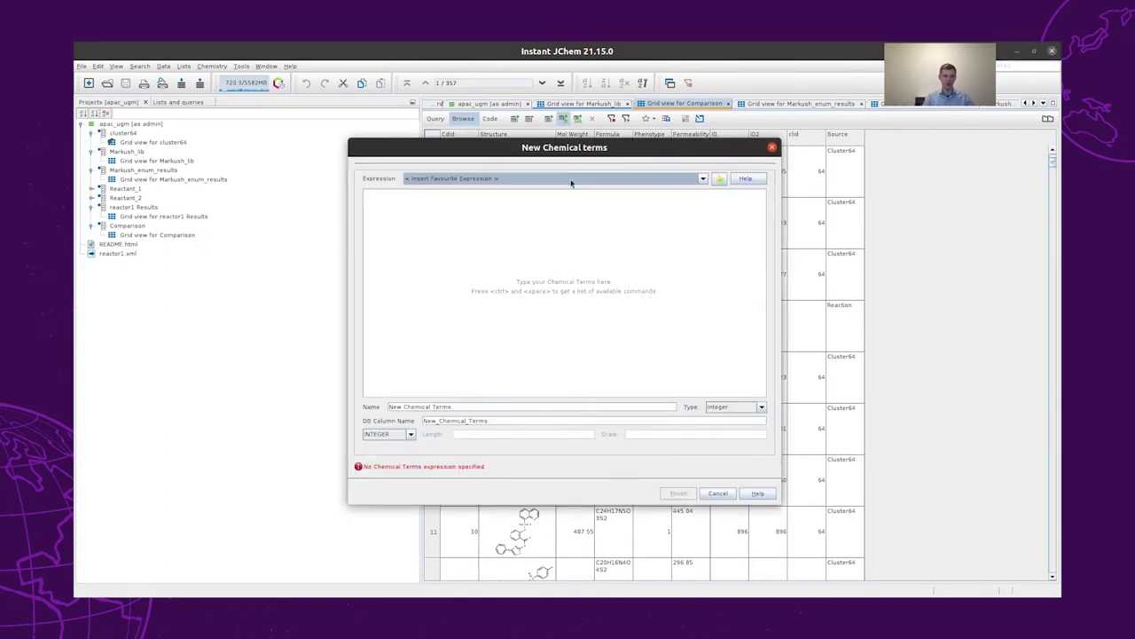
- Add a calculated LogD column to the Comparison grid
click(571, 178)
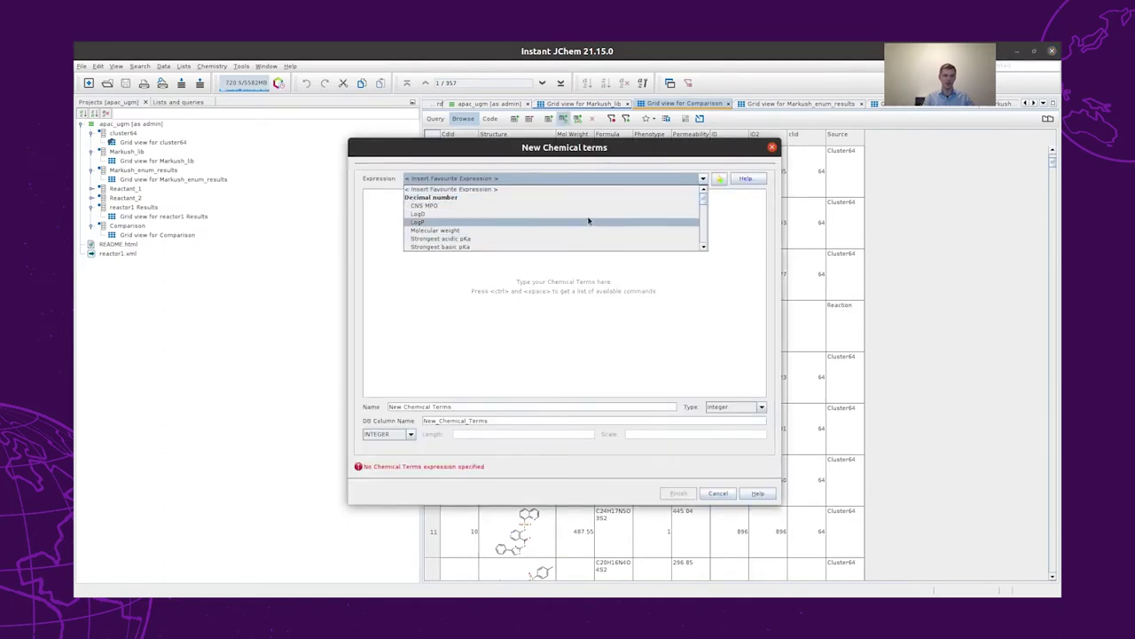
click(588, 214)
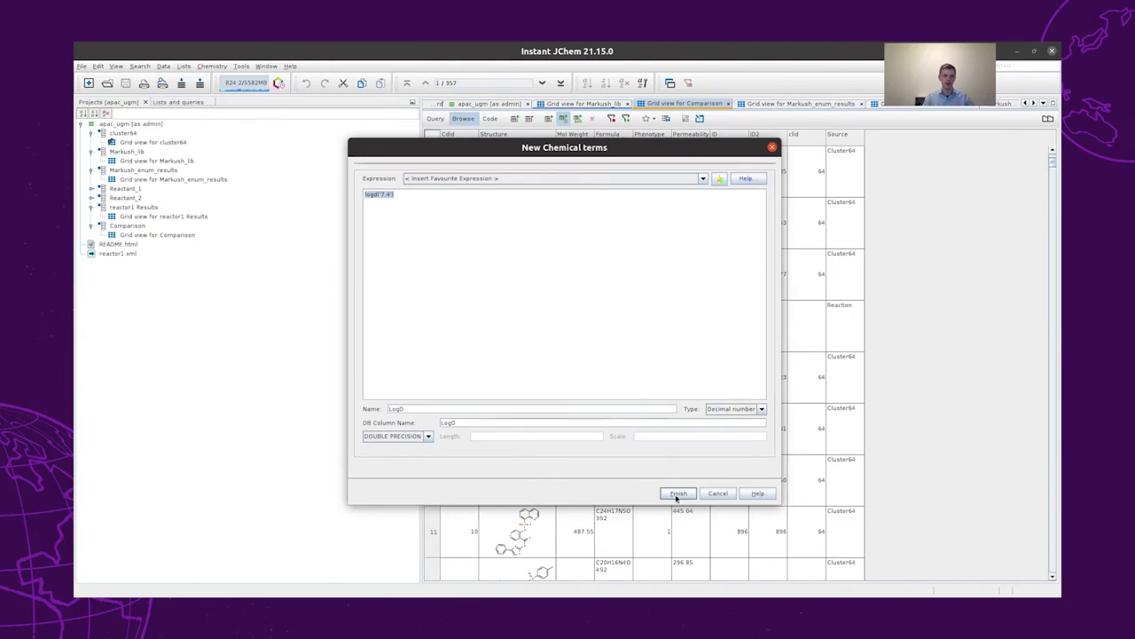
click(678, 494)
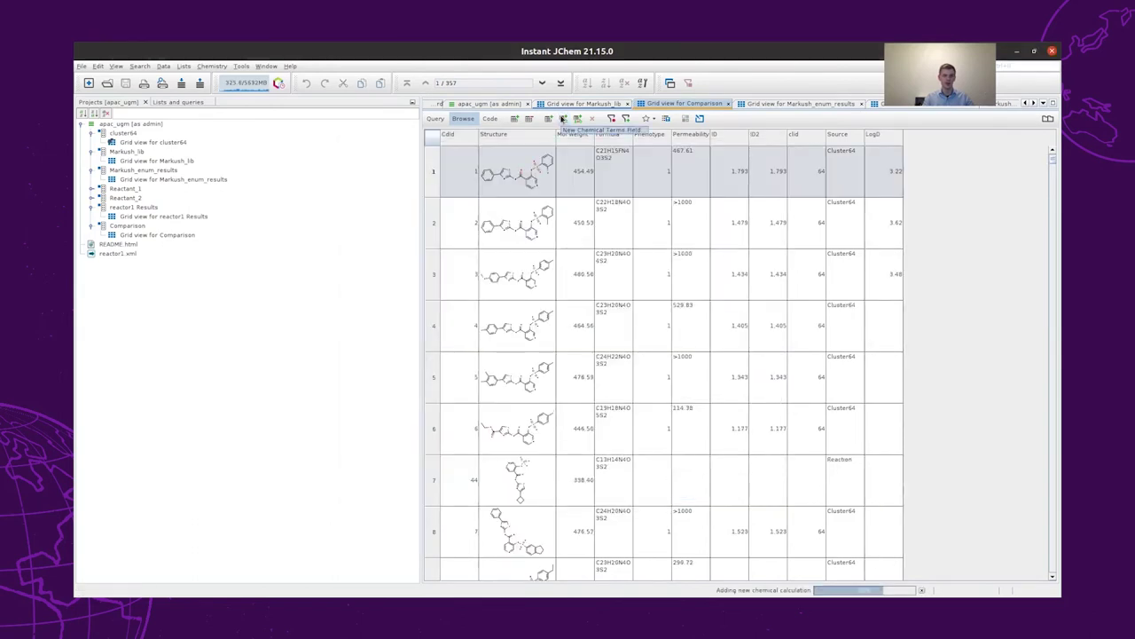
- Add a calculated Strongest basic pKa column to the grid
click(562, 119)
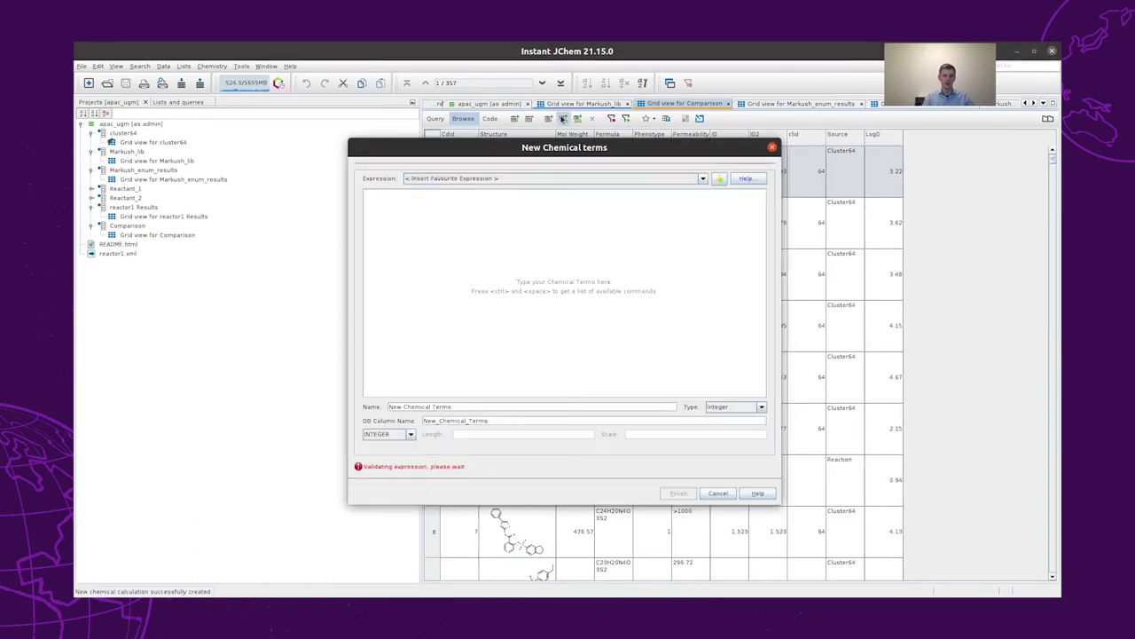
click(560, 178)
scroll(550, 228, down, 2)
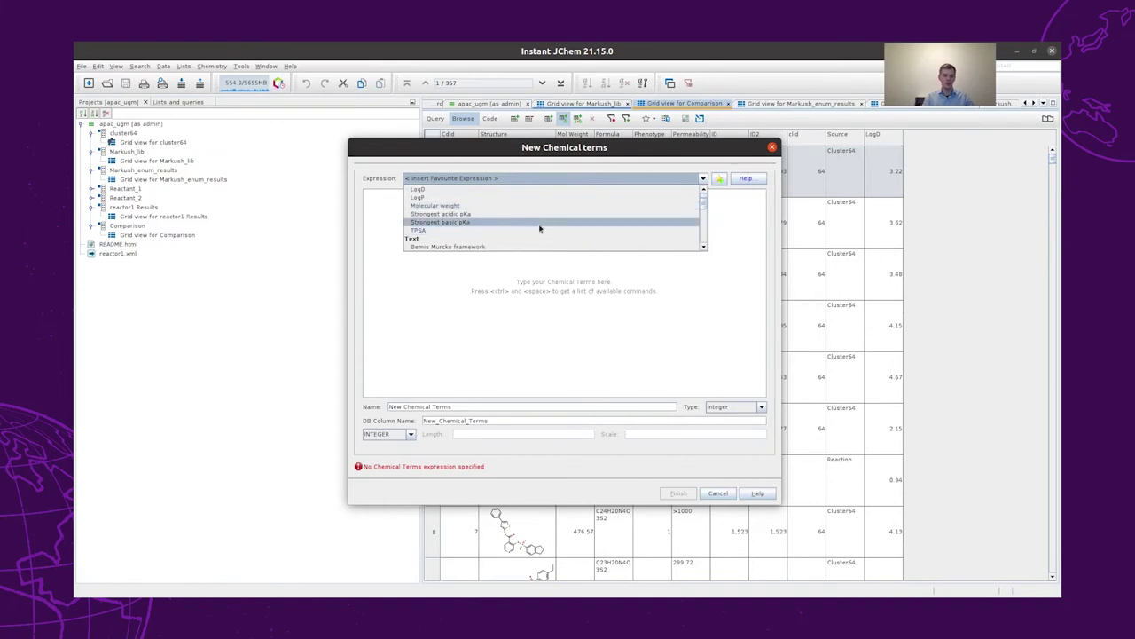
click(538, 223)
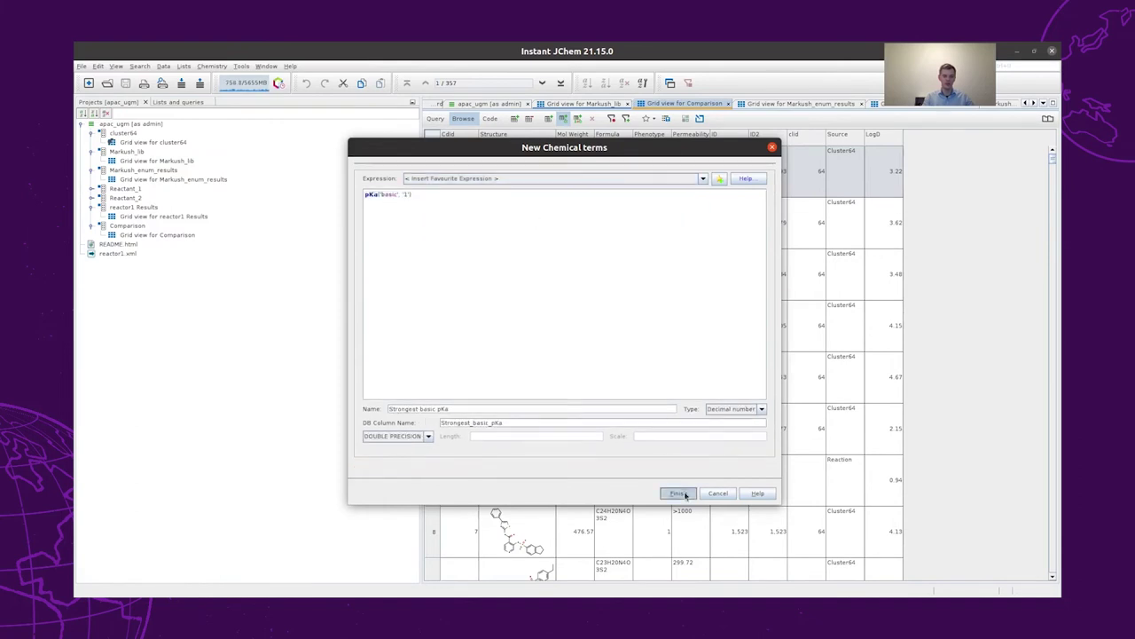
click(678, 493)
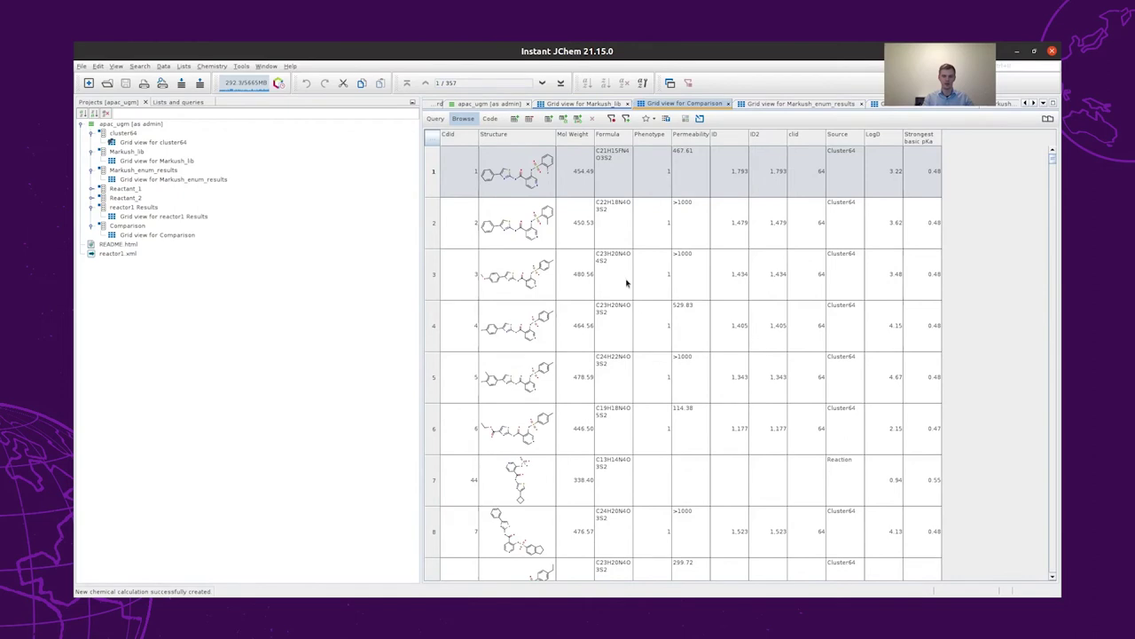
- Add a calculated Strongest acidic pKa column to the grid
click(563, 118)
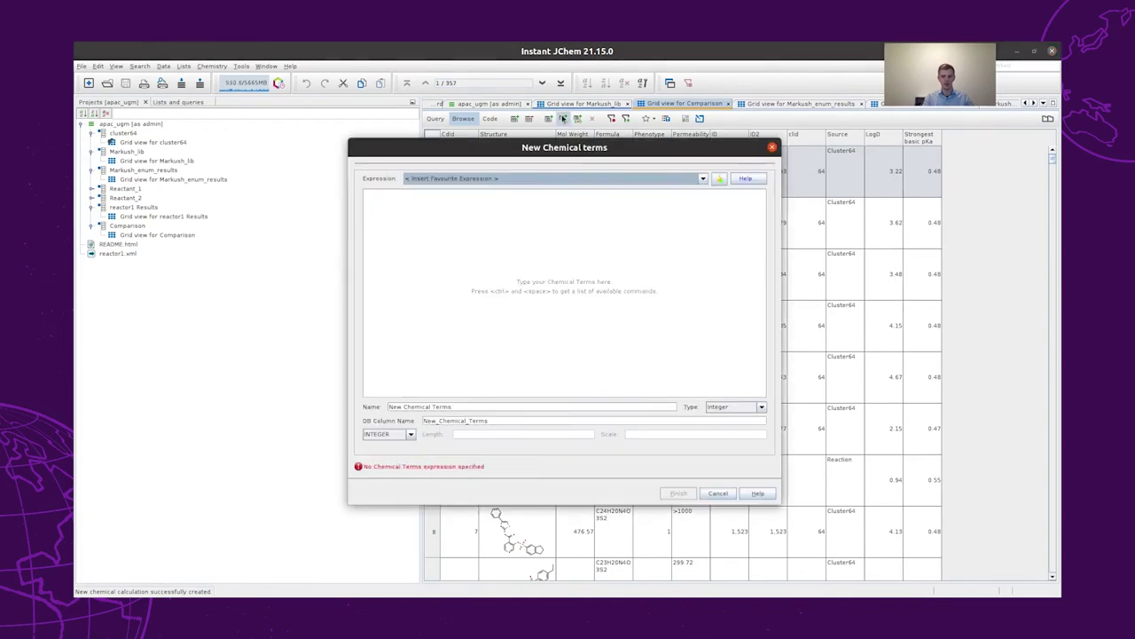
click(589, 180)
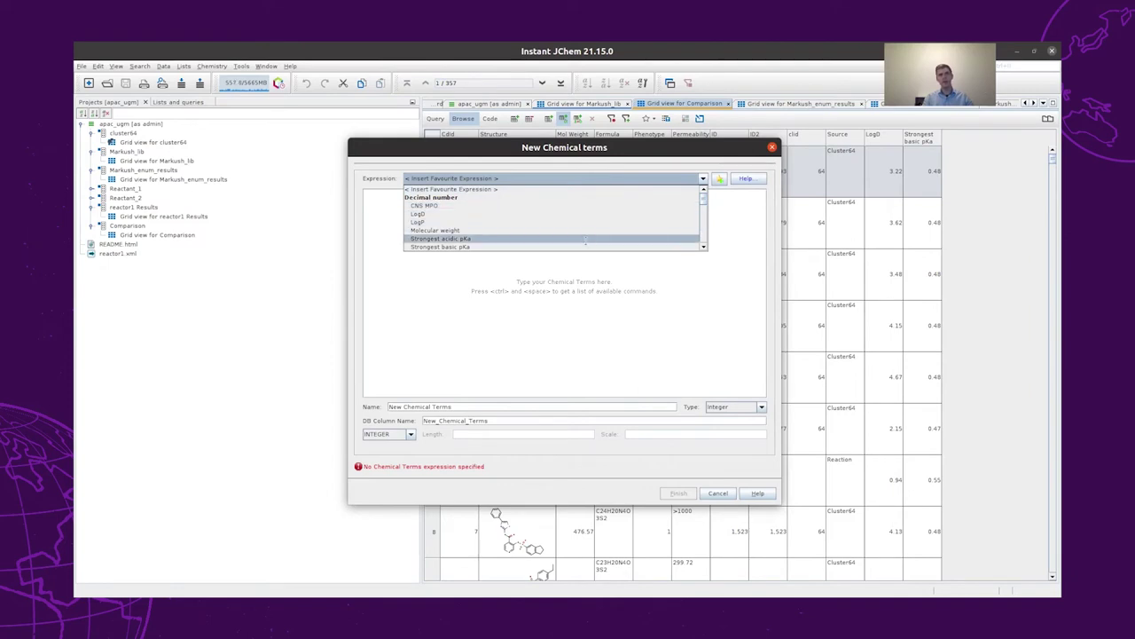
click(588, 238)
click(679, 493)
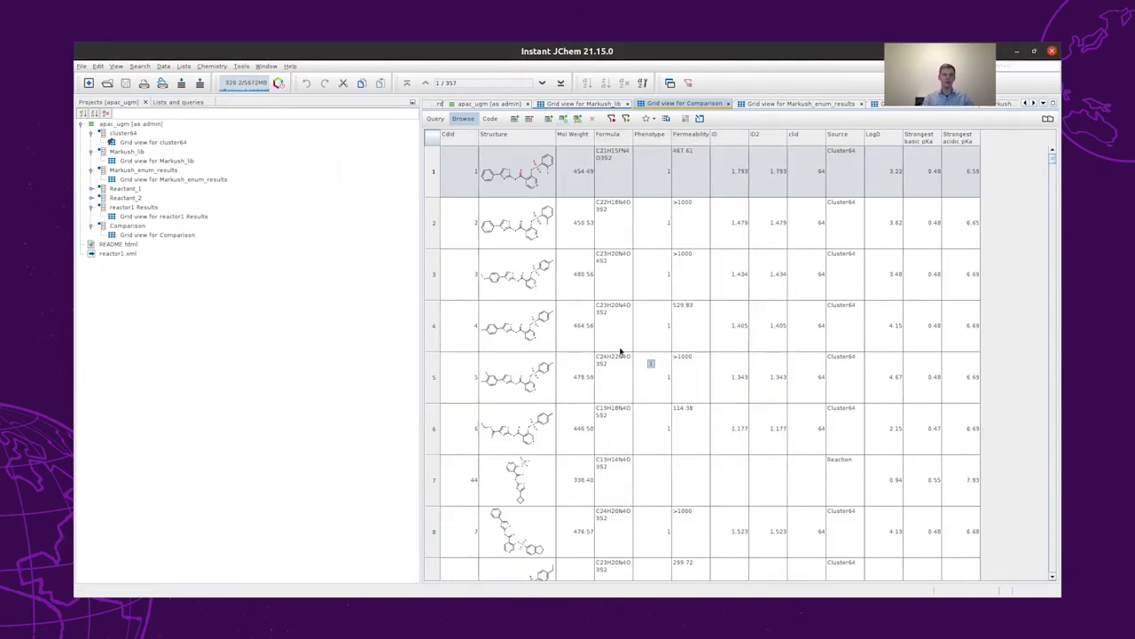
right_click(118, 229)
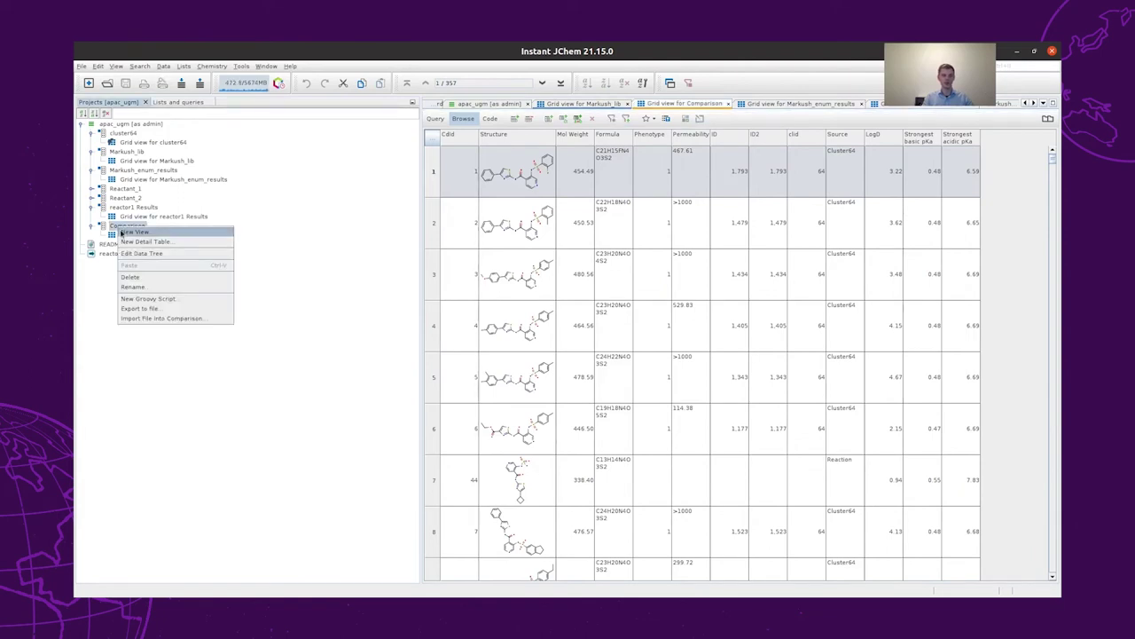
- Create a Form view for Comparison and place a scatter plot on it
click(133, 231)
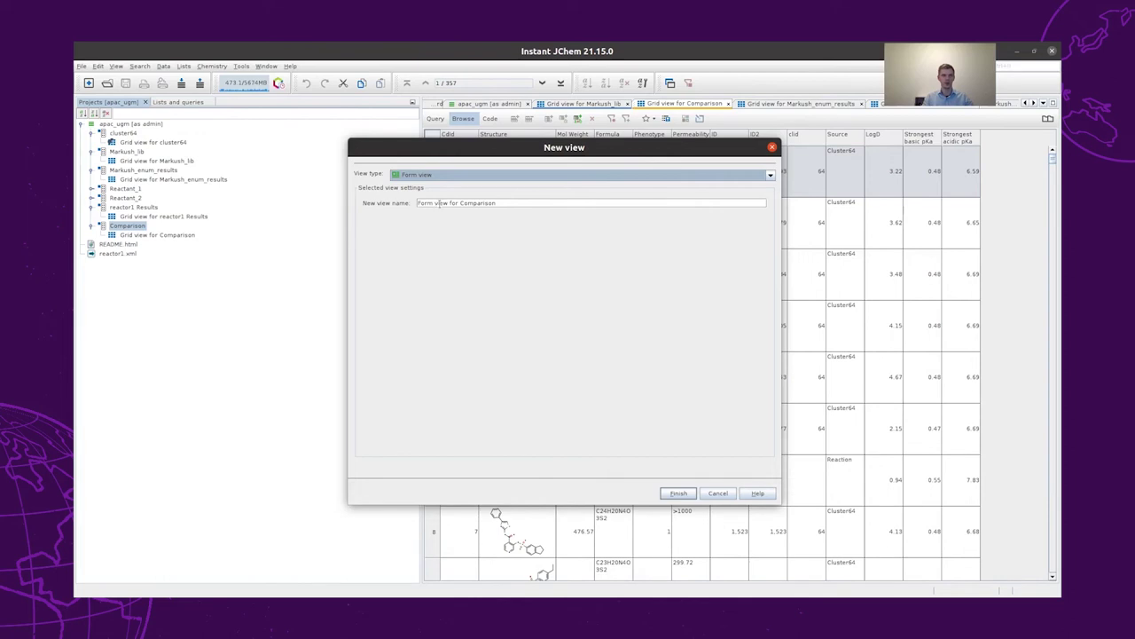
click(685, 494)
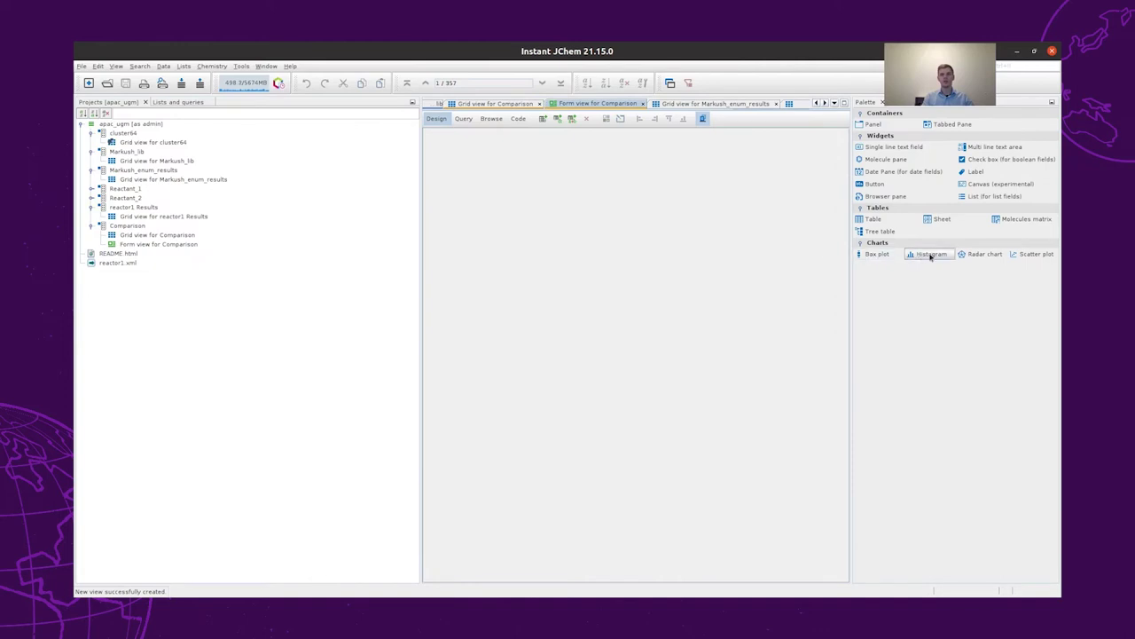
click(1034, 254)
click(467, 157)
click(610, 464)
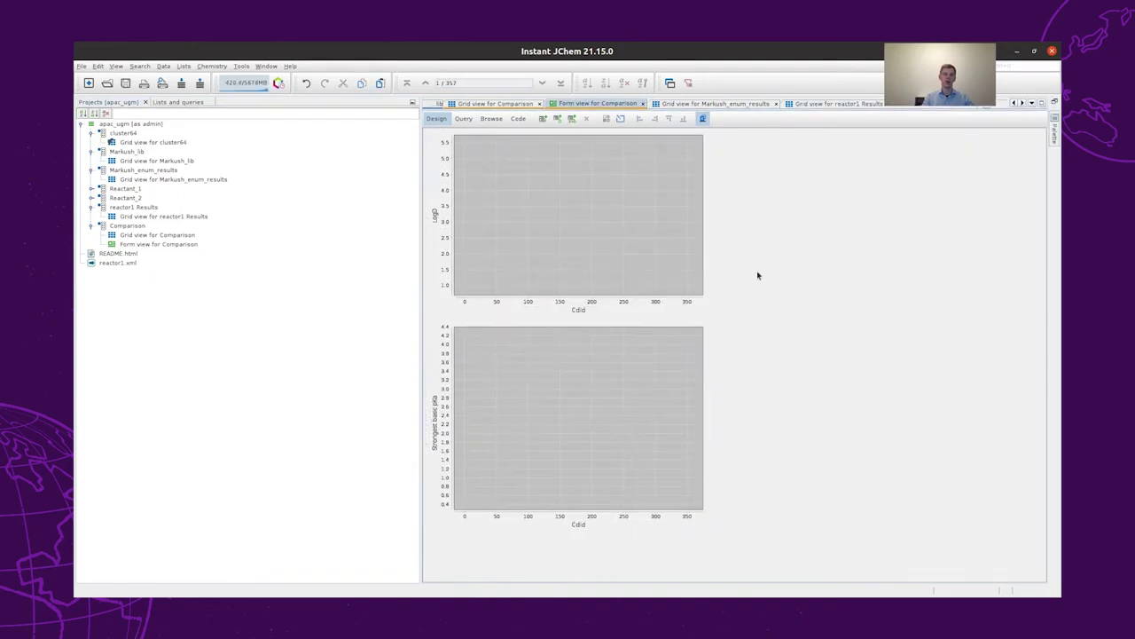
- Add a molecules matrix, a Comparison table and a radar chart, then show live data
right_click(760, 208)
click(798, 363)
click(726, 133)
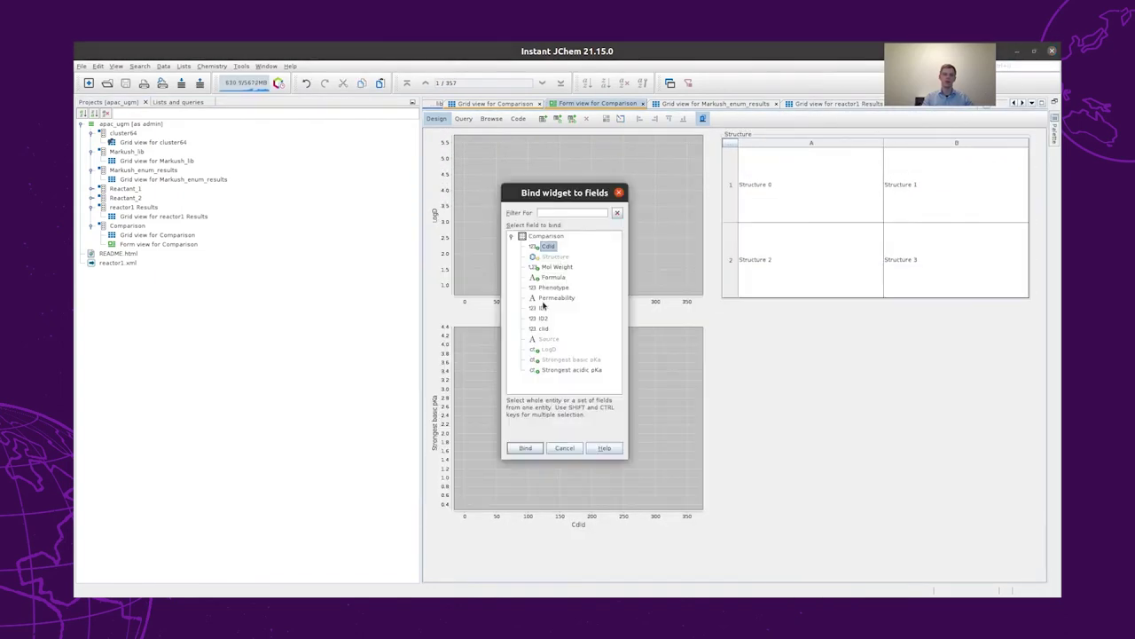
click(546, 344)
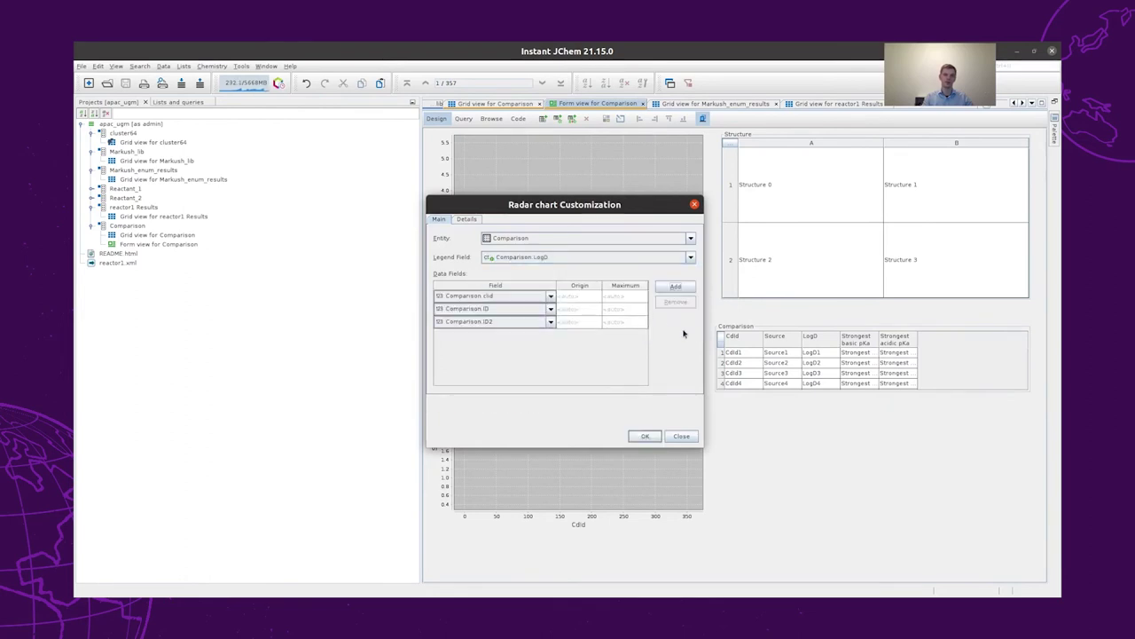
click(645, 435)
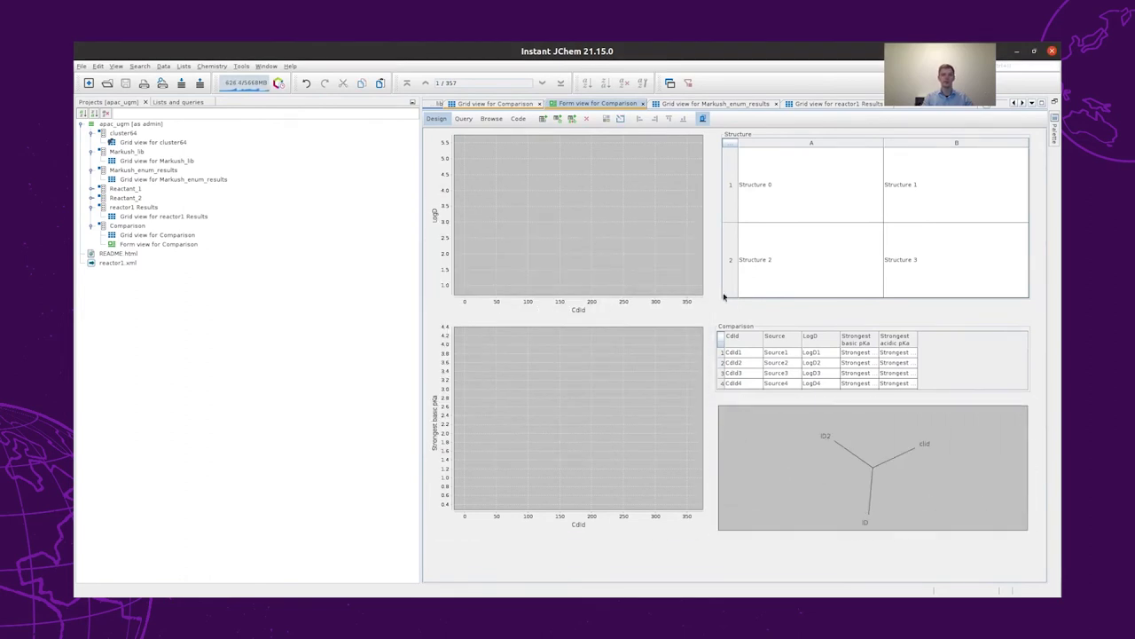
click(492, 118)
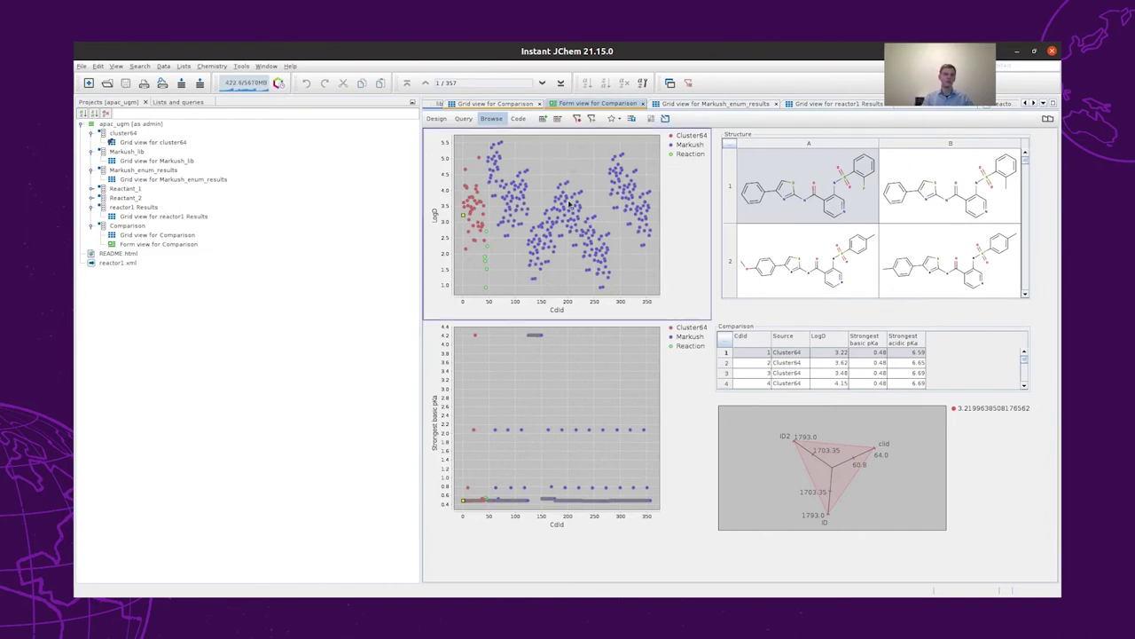
- Drag-select point clusters on the LogD plot, including those near CdId 270
drag(546, 158, 580, 213)
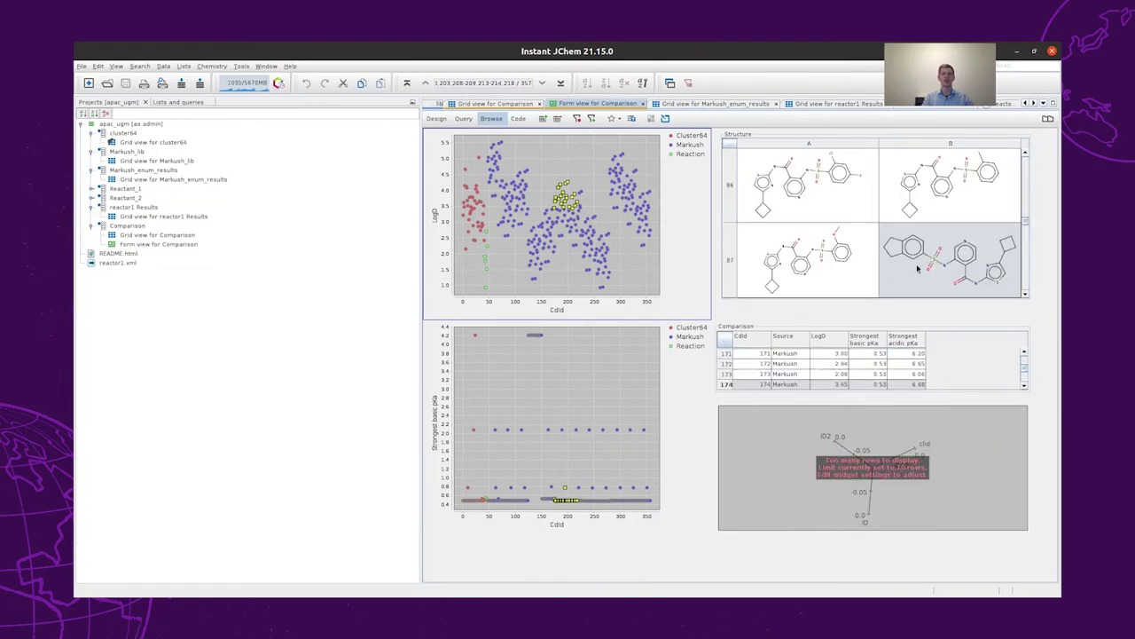
scroll(950, 273, down, 3)
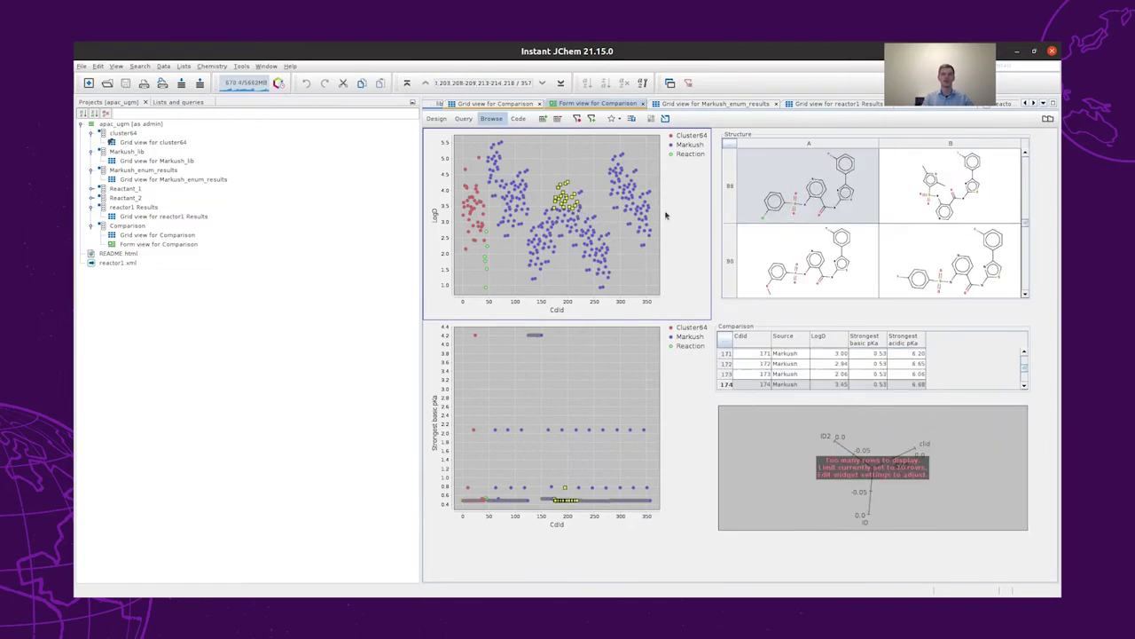
drag(624, 297, 596, 269)
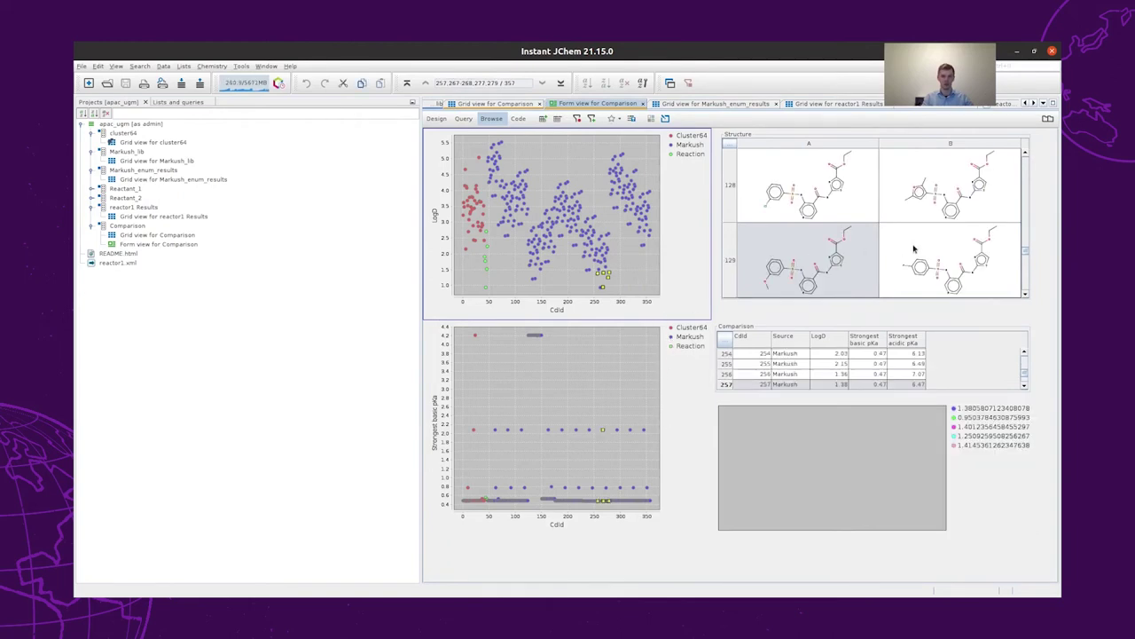
scroll(914, 247, down, 4)
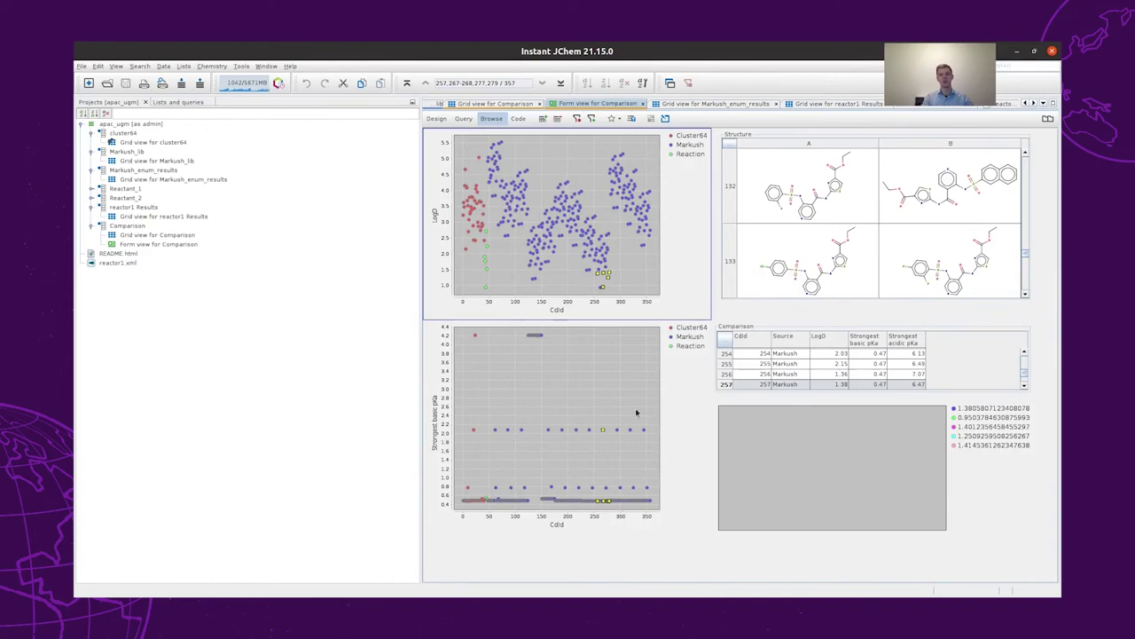
right_click(163, 247)
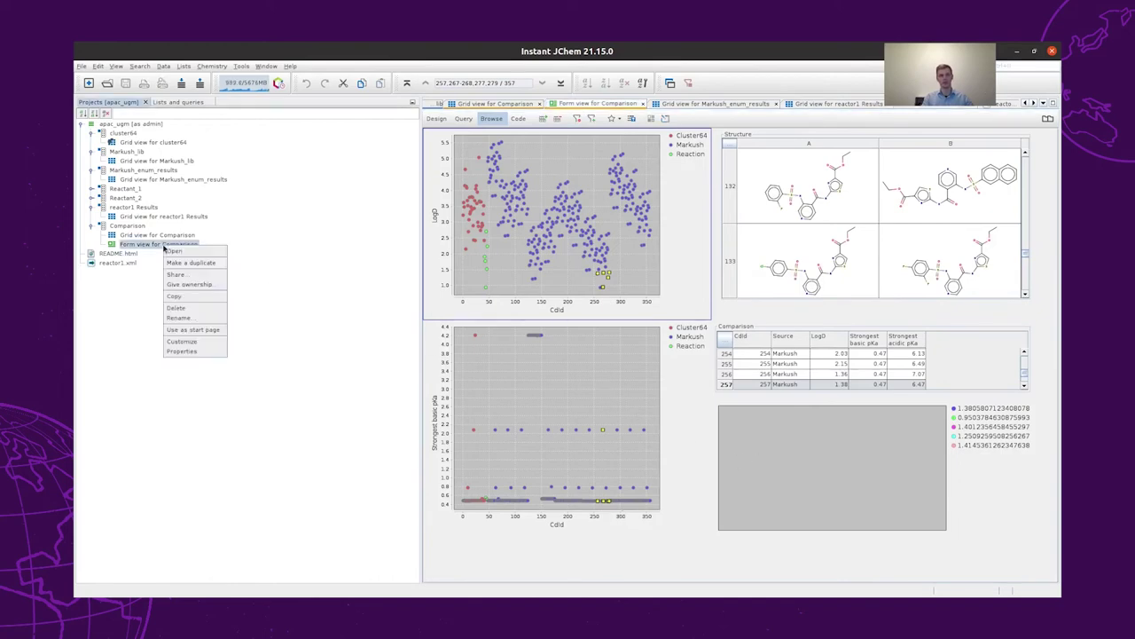
- Grant ROLE_USER the Read and Copy privilege on the Comparison form view
click(188, 276)
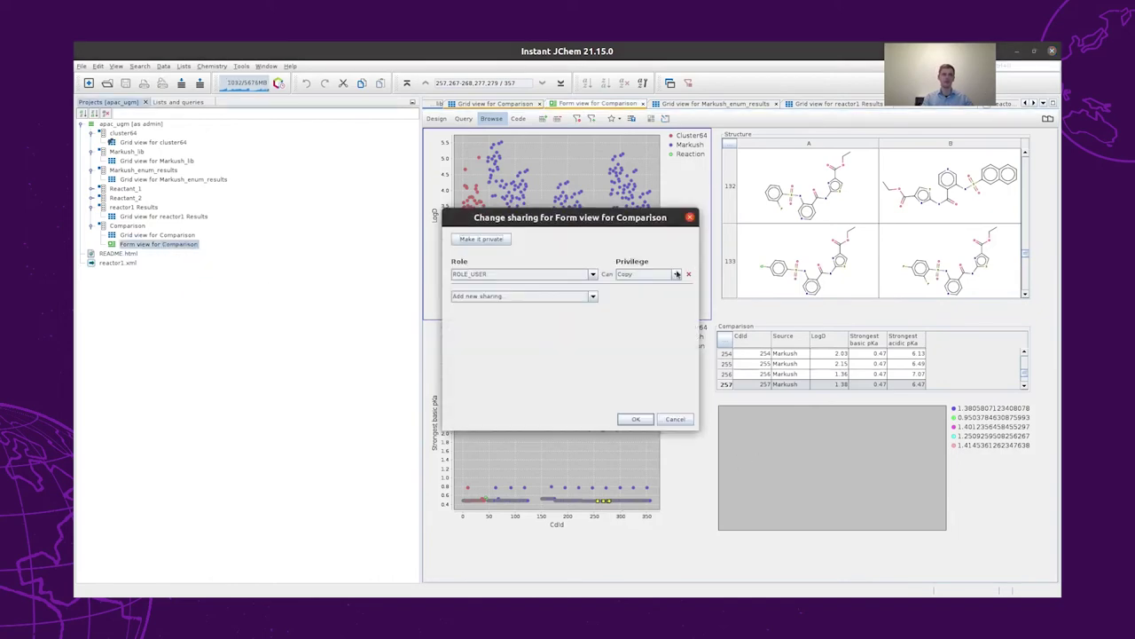
click(676, 274)
click(670, 286)
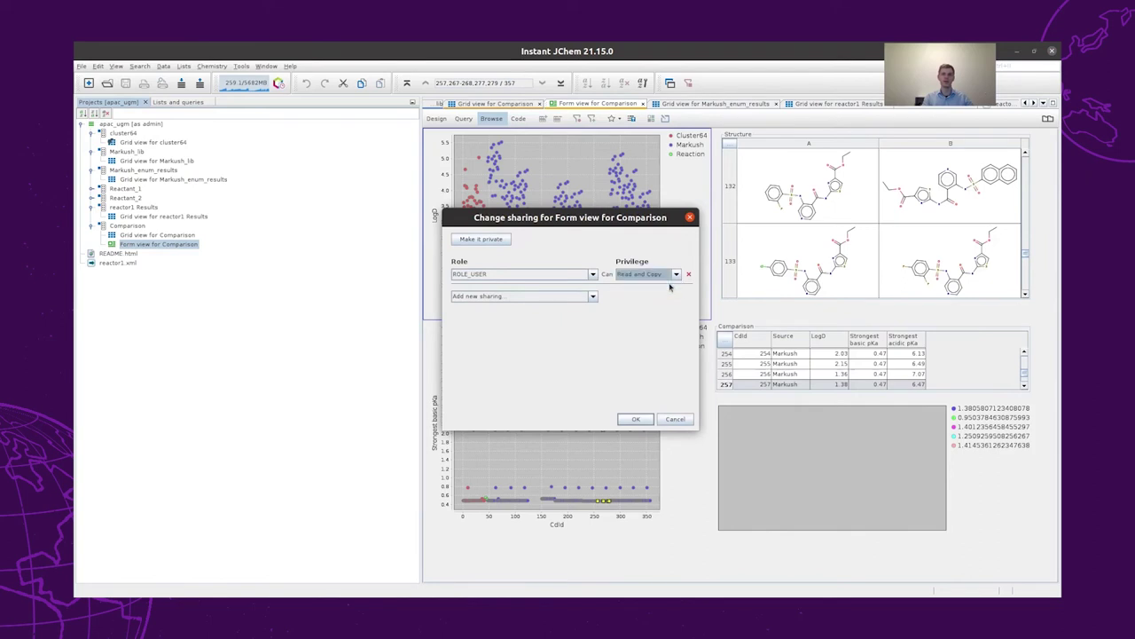
click(635, 418)
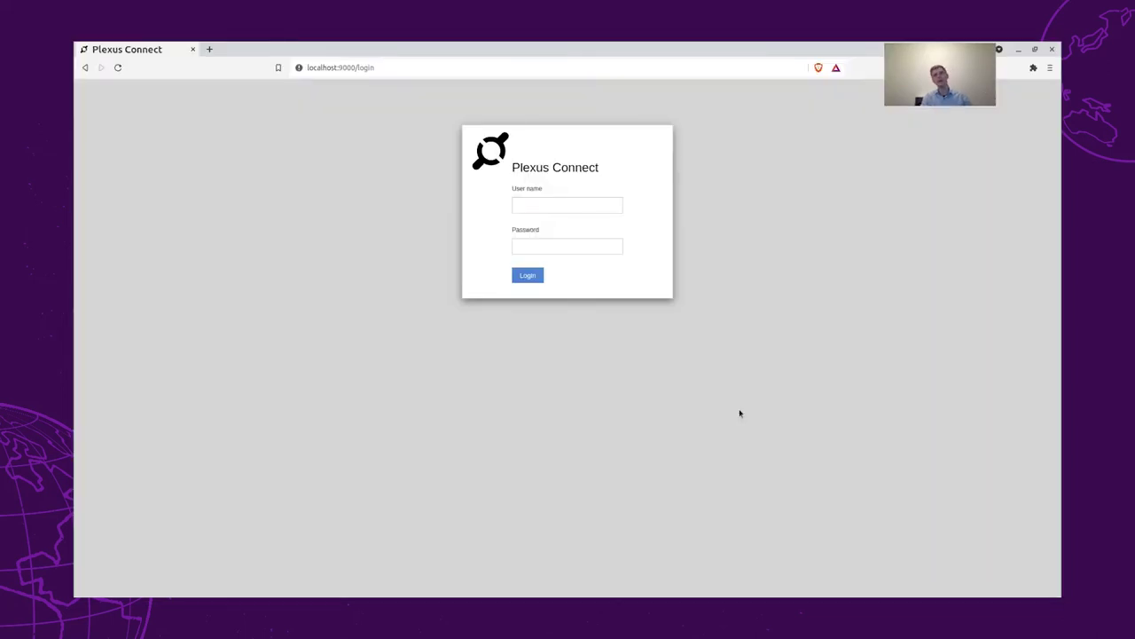
- Log in to Plexus Connect with the user credentials, dismiss the HTTP notice, and open the Comparison form view
click(543, 207)
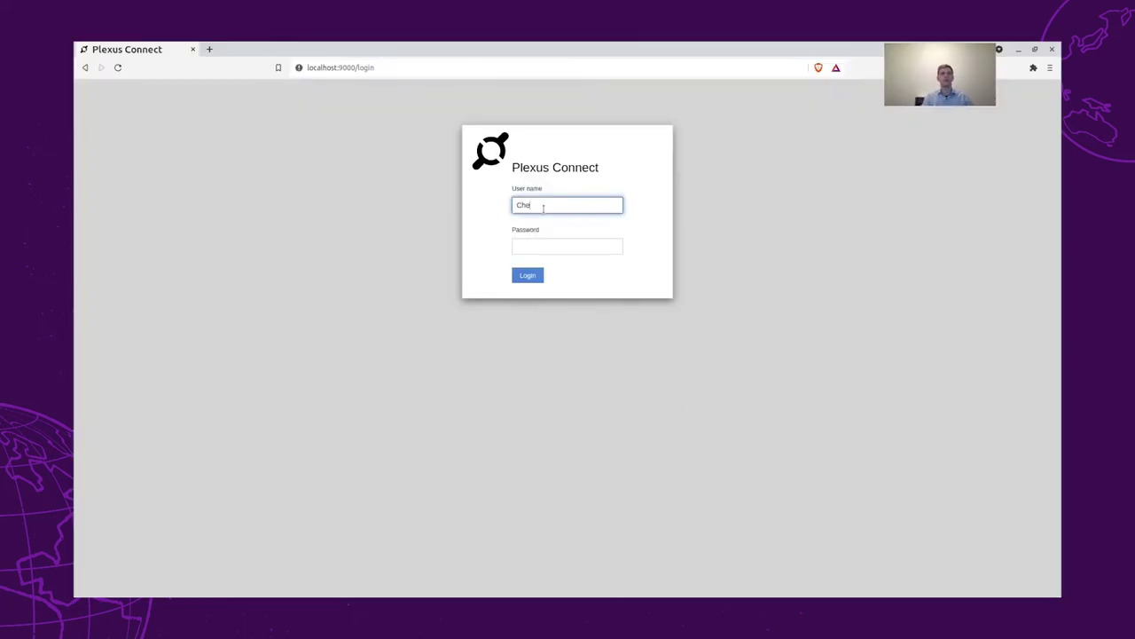
text(Chemist)
key(Tab)
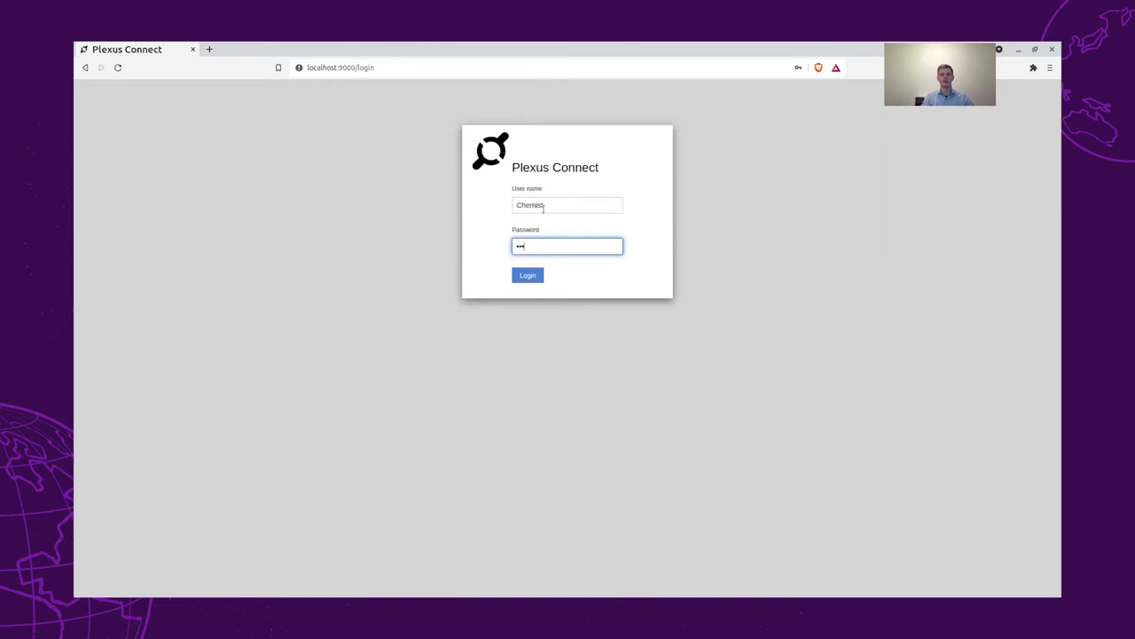
key(Return)
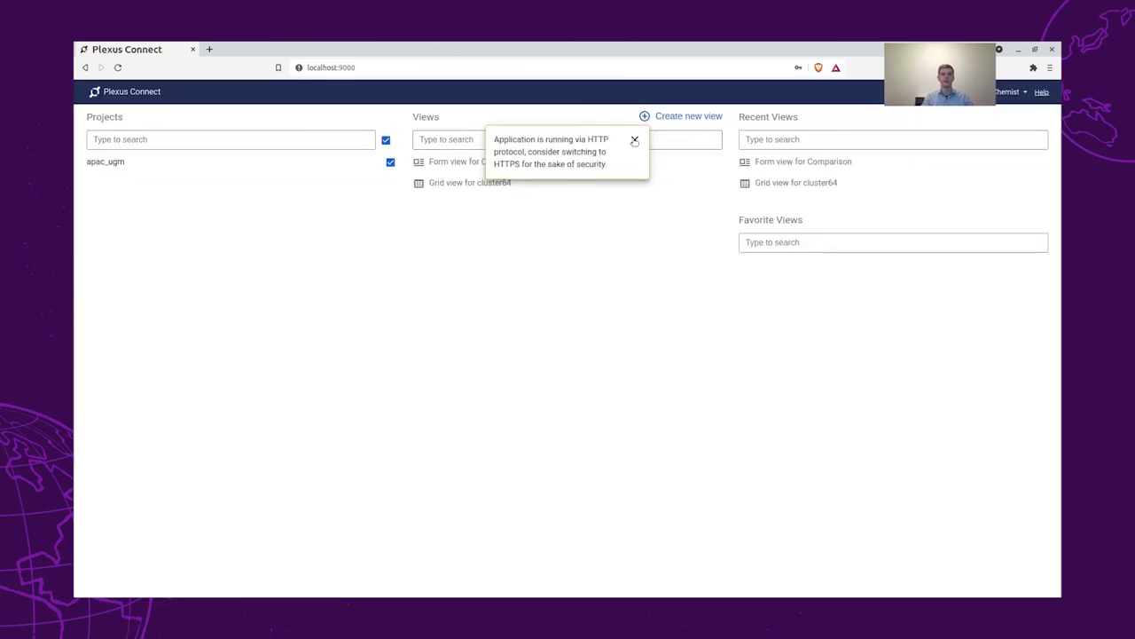
click(634, 140)
click(518, 168)
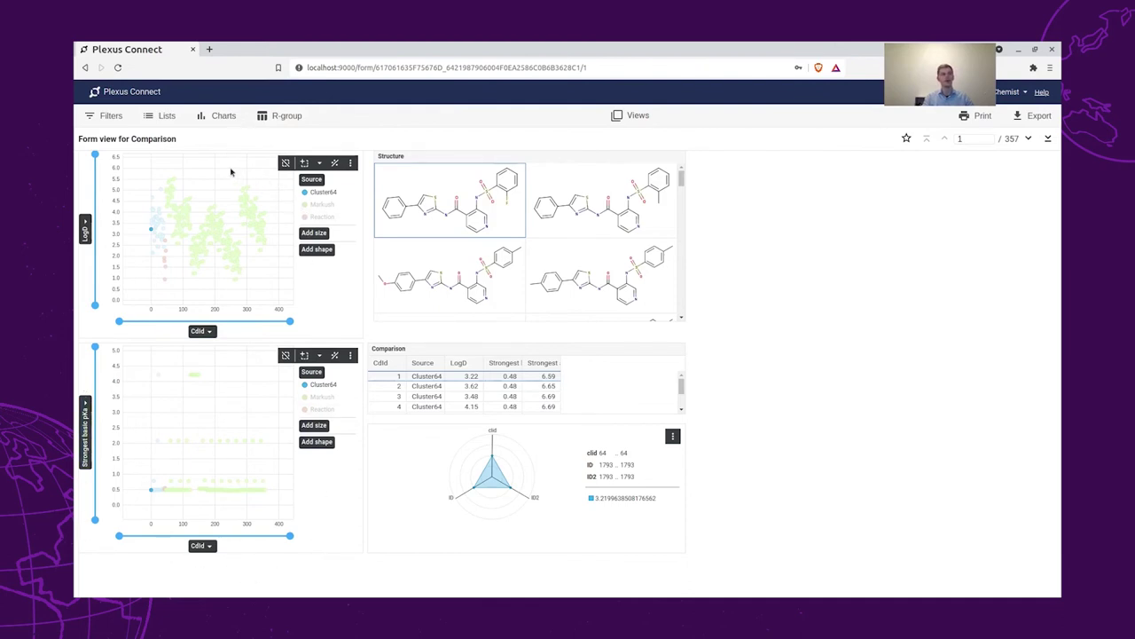
- Select the right-hand cluster of LogD points and browse the structures and table
mouse_move(169, 200)
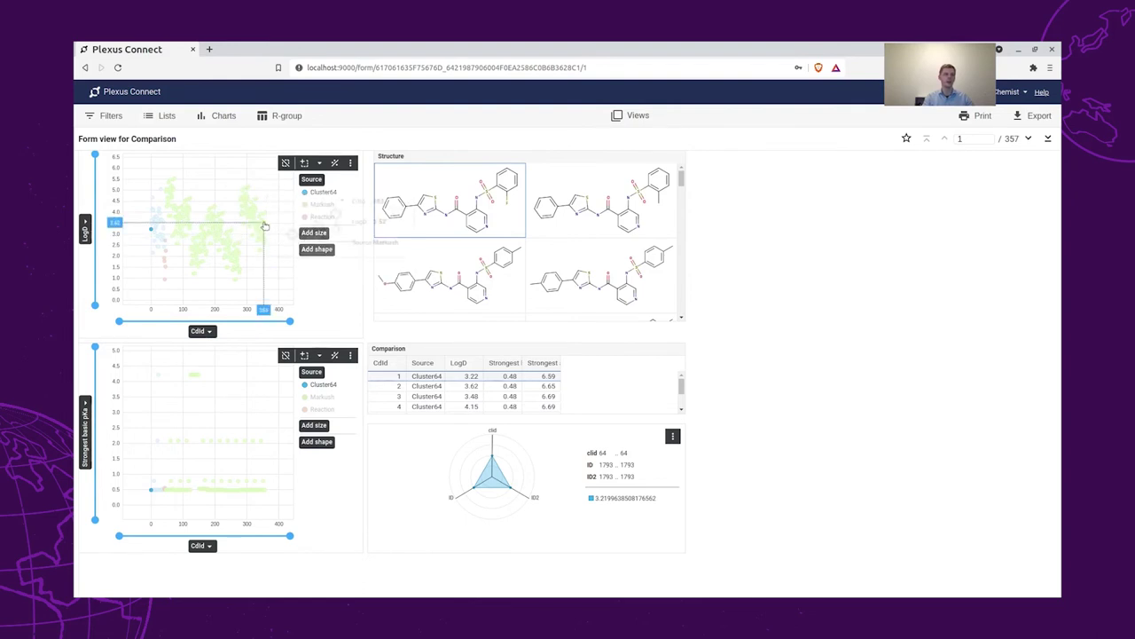
drag(277, 259, 255, 192)
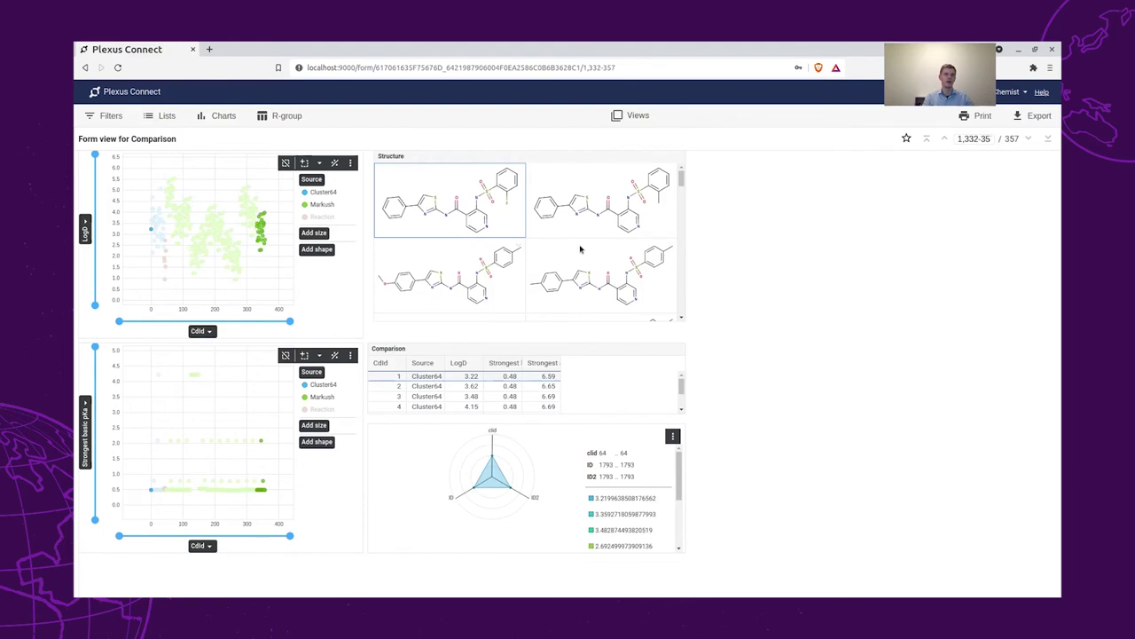
drag(680, 178, 700, 319)
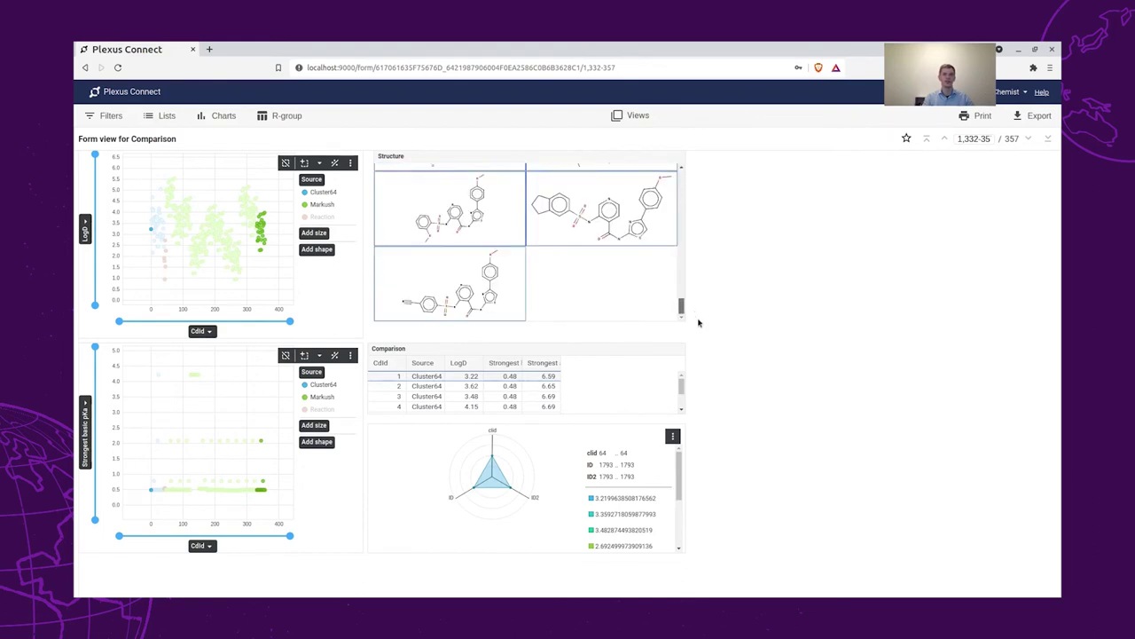
scroll(621, 279, up, 5)
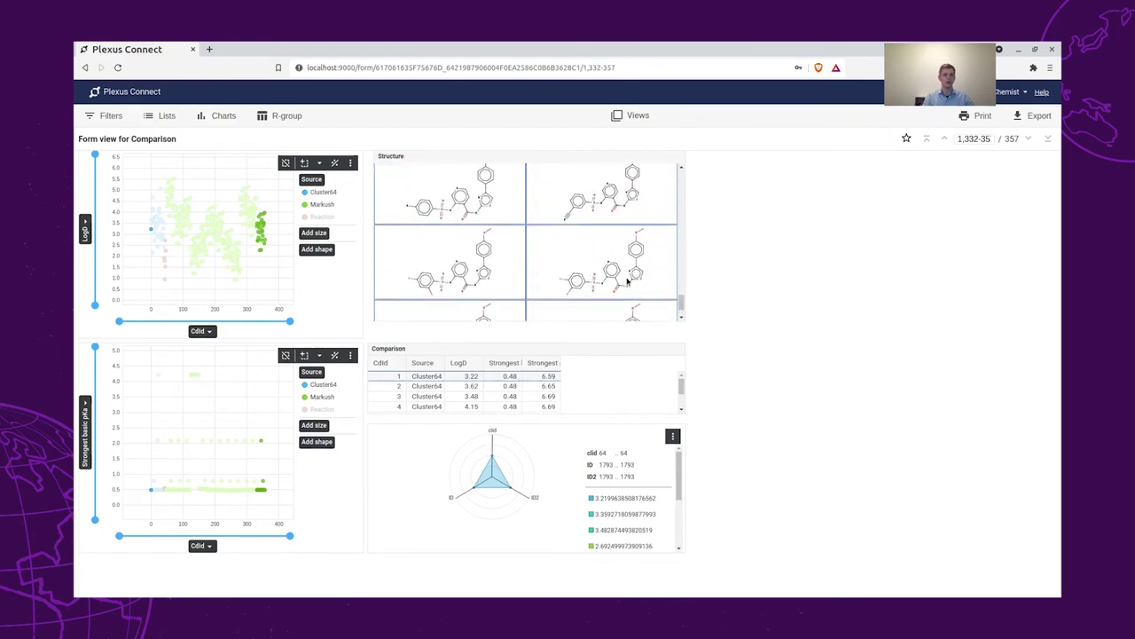
scroll(616, 276, down, 2)
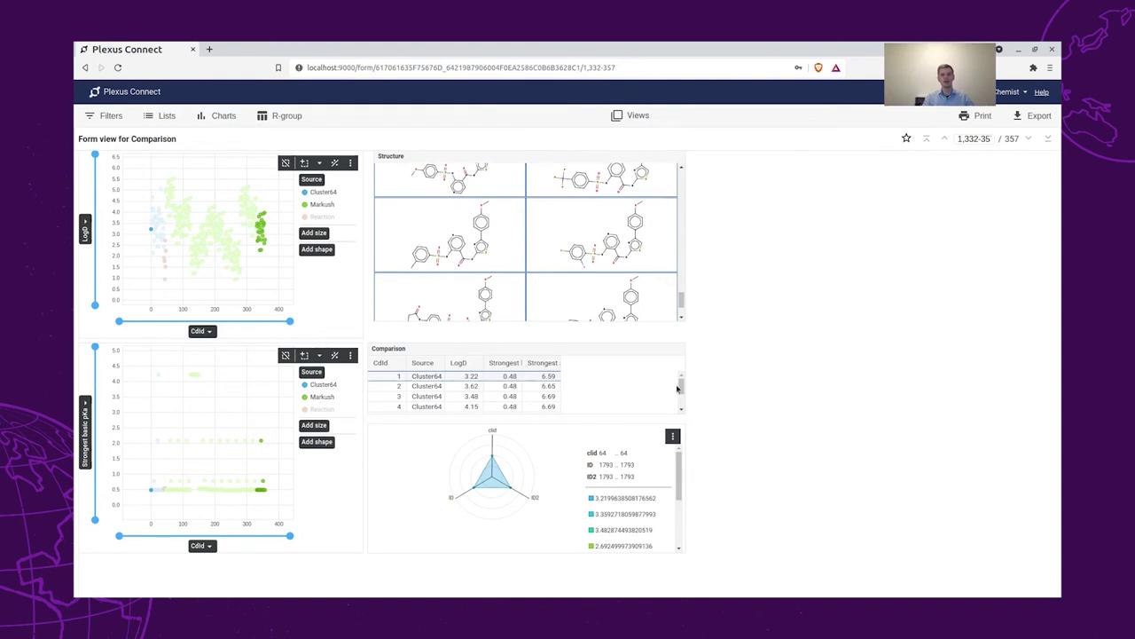
drag(677, 387, 685, 424)
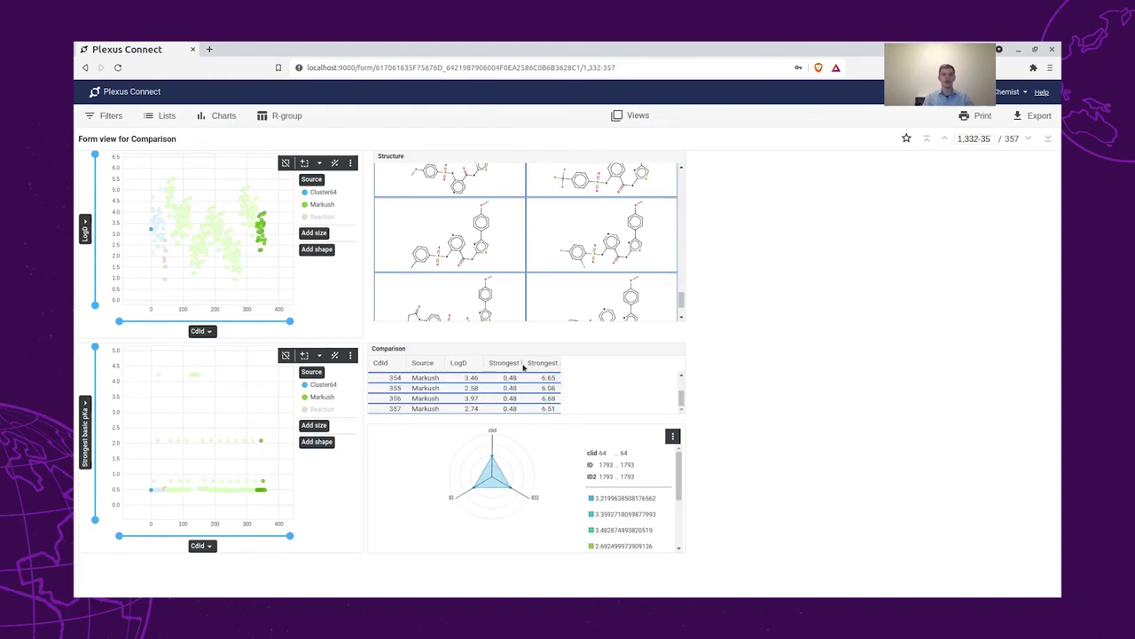
- Widen the Strongest basic pKa column to its full title and select four structures
drag(527, 363, 658, 363)
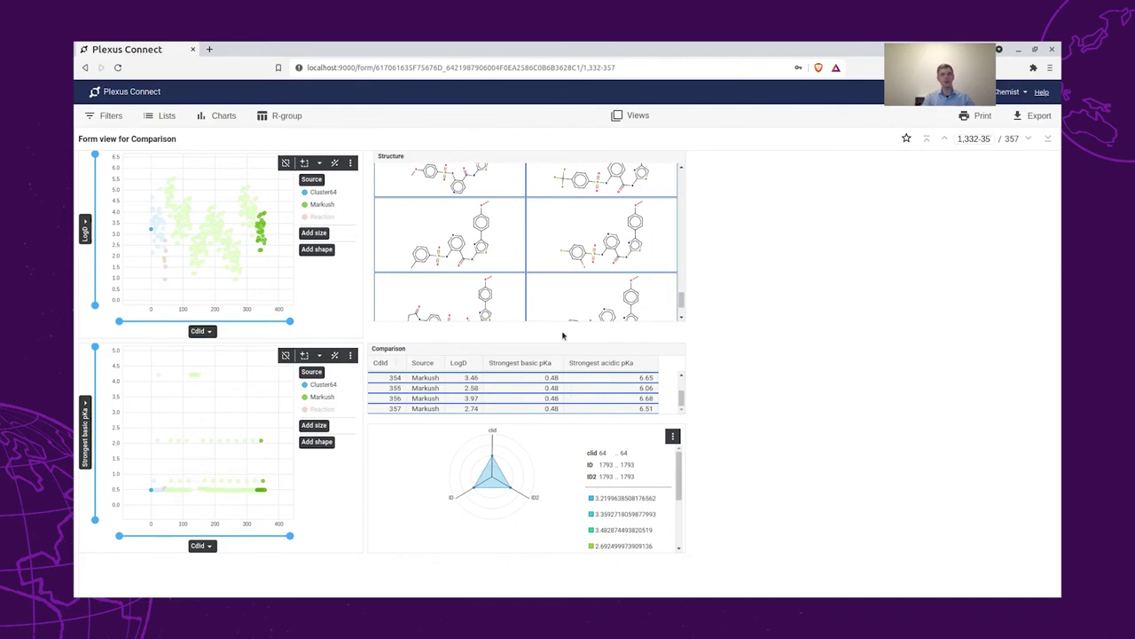
click(461, 178)
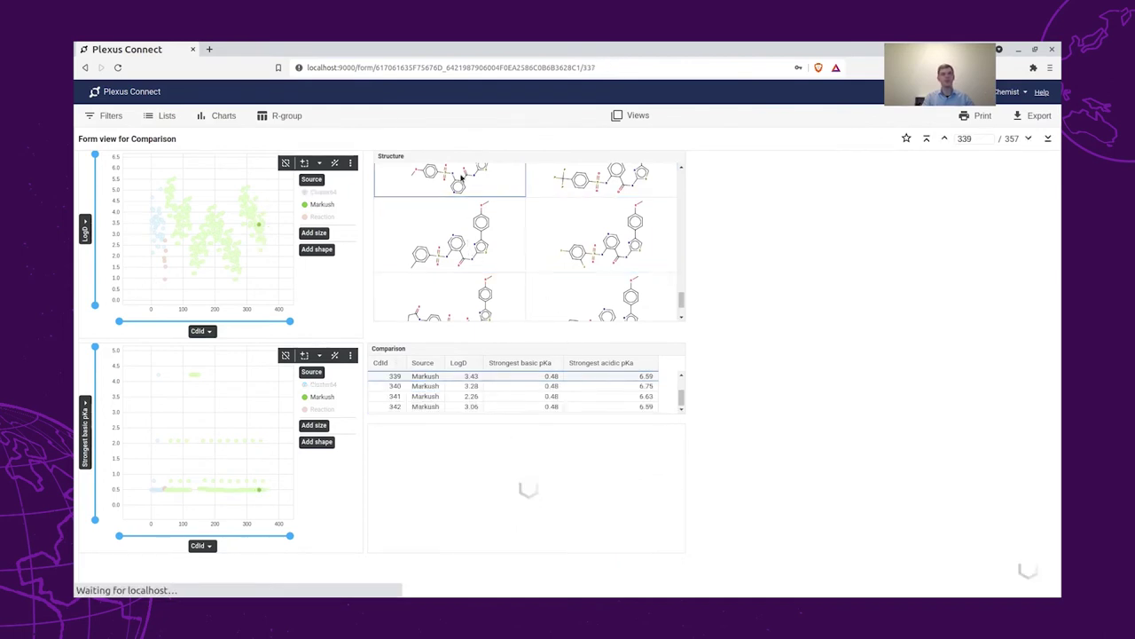
ctrl+click(456, 257)
ctrl+click(547, 234)
ctrl+click(610, 282)
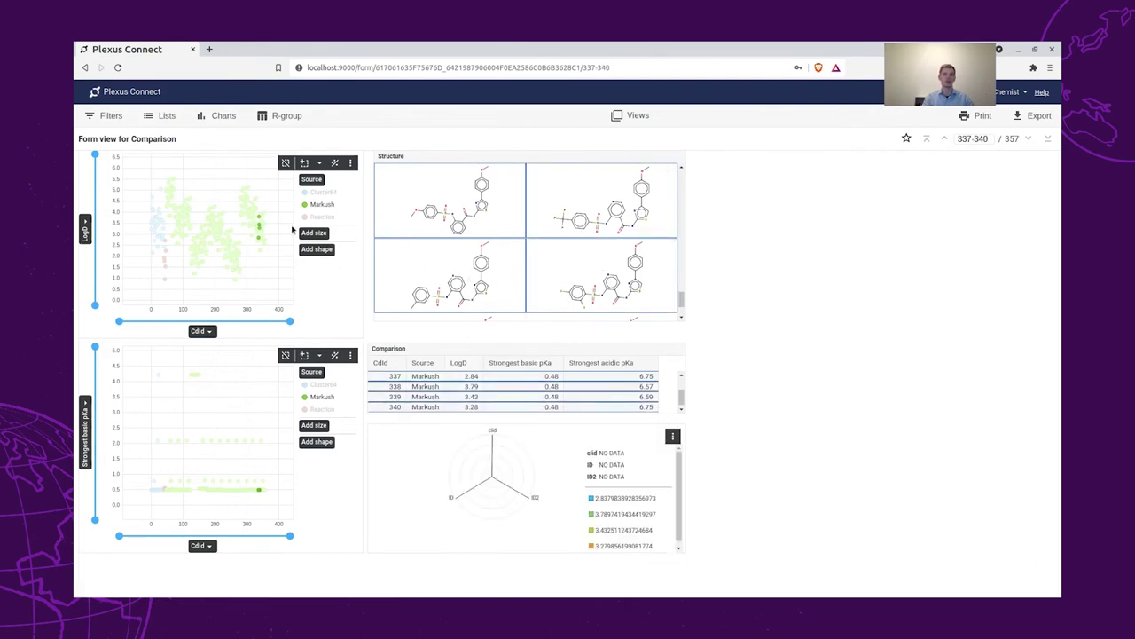
- Clear both chart selections, then select the Cluster64, Markush and Reaction legend groups
click(286, 163)
click(285, 355)
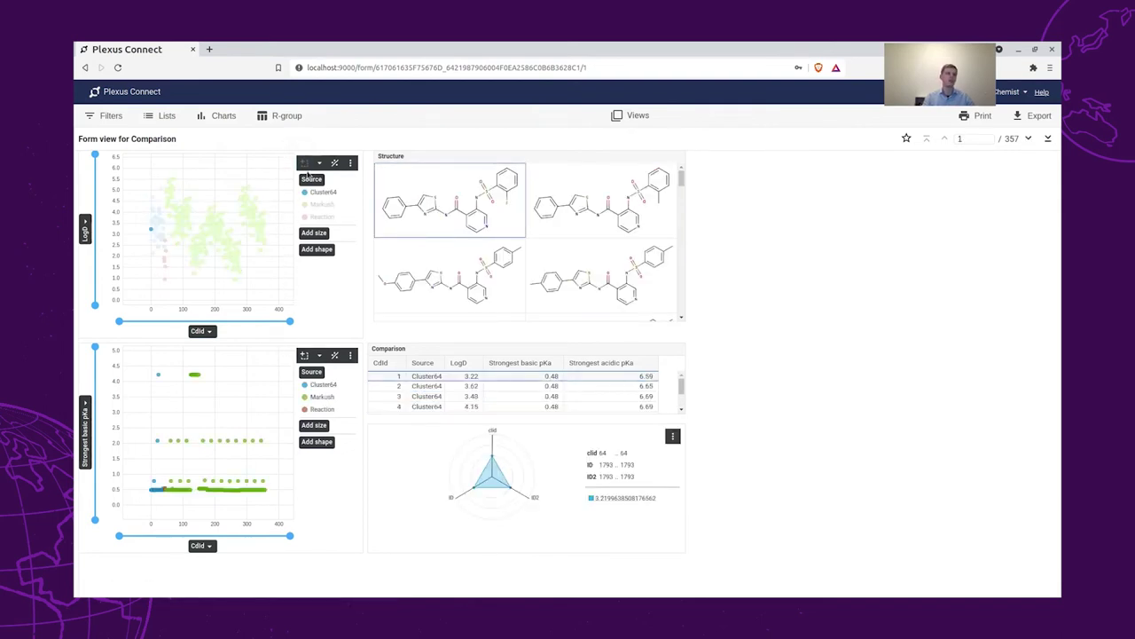
click(321, 191)
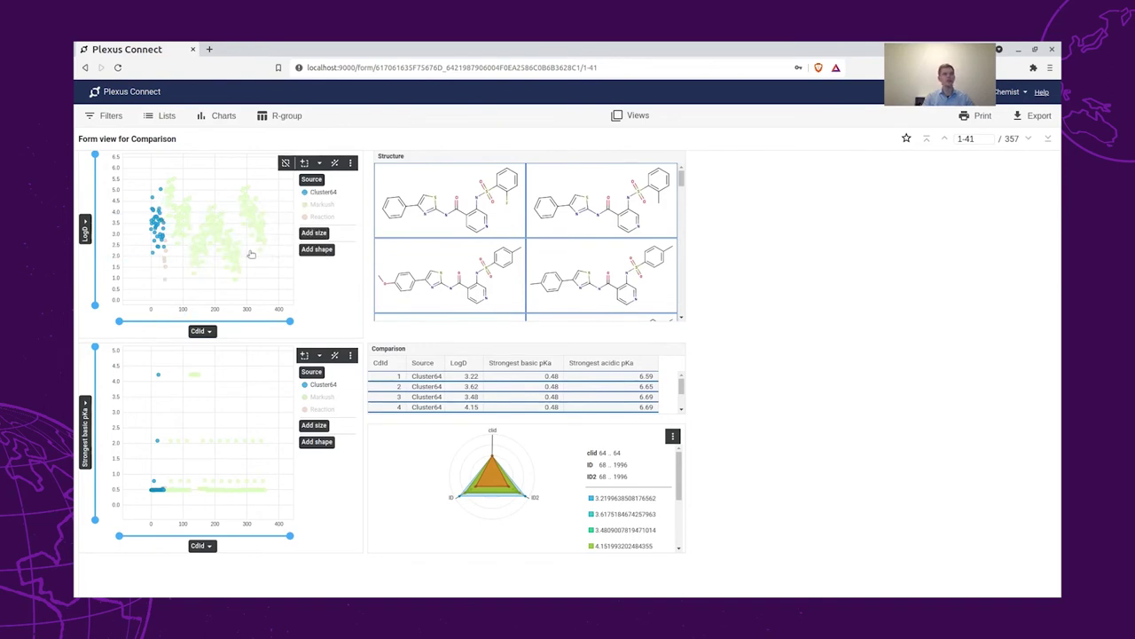
ctrl+click(321, 204)
ctrl+click(323, 216)
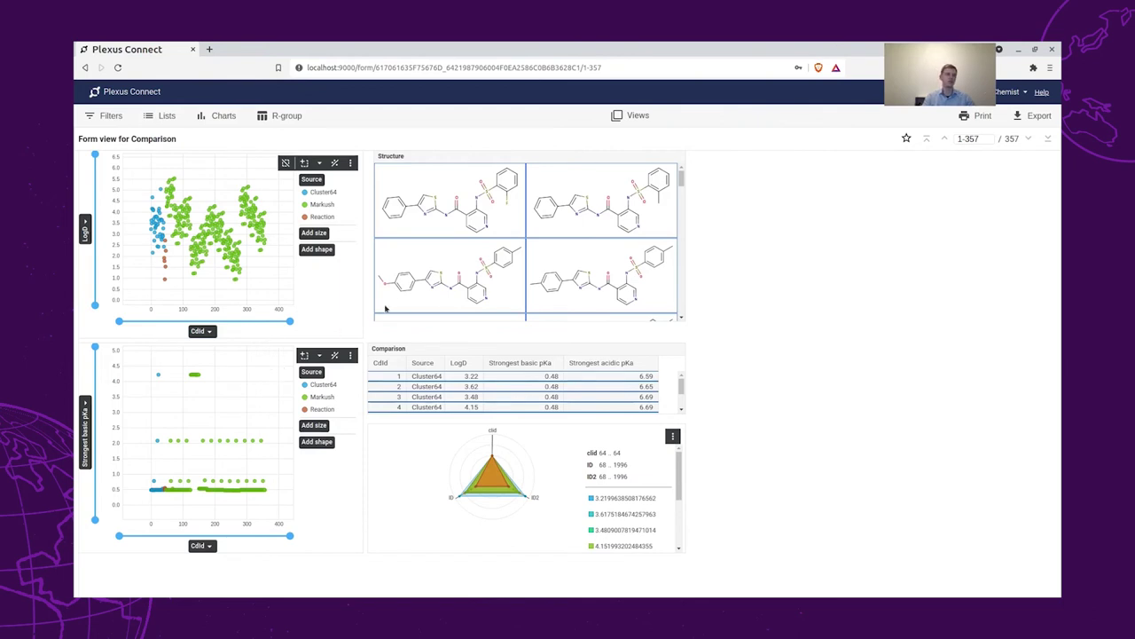
- Filter records to Source equals Markush and select all 310 results
click(111, 116)
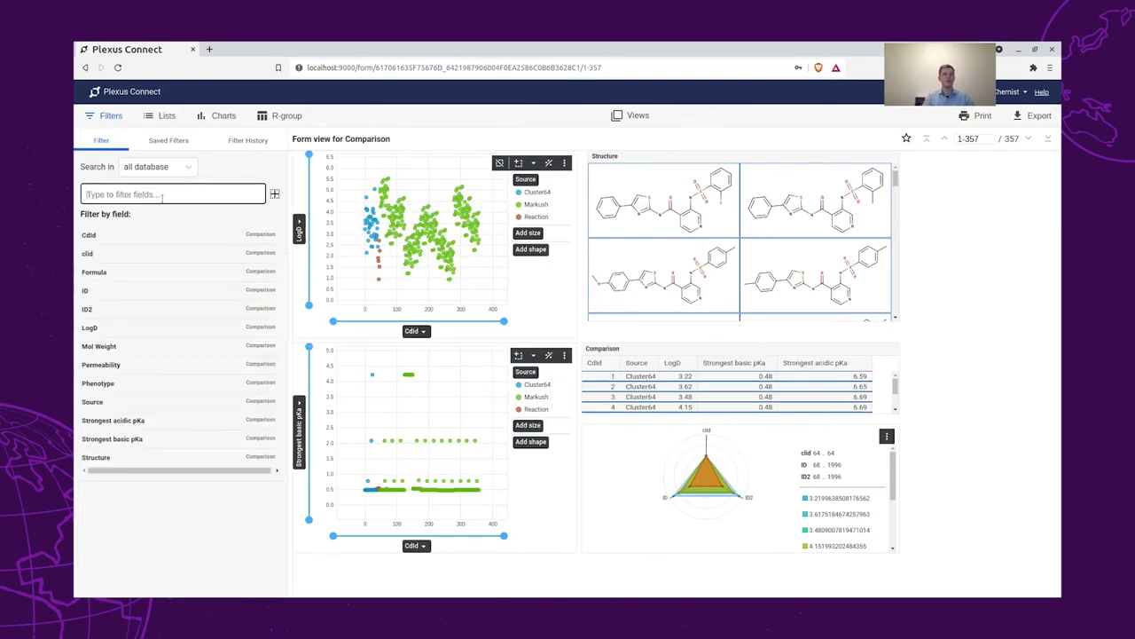
text(source)
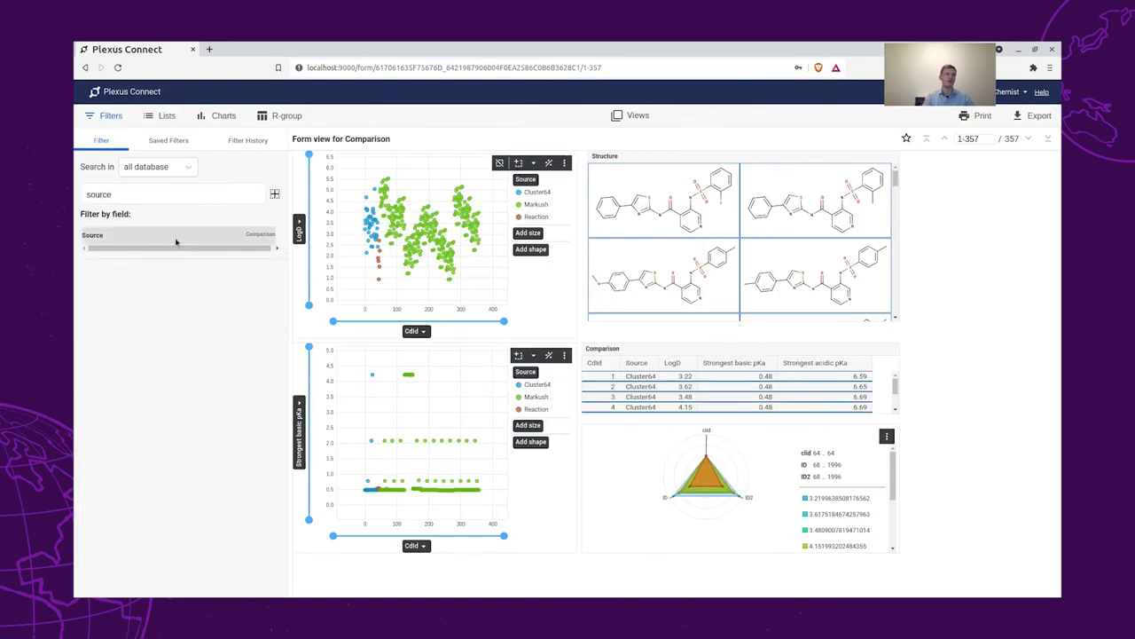
click(176, 241)
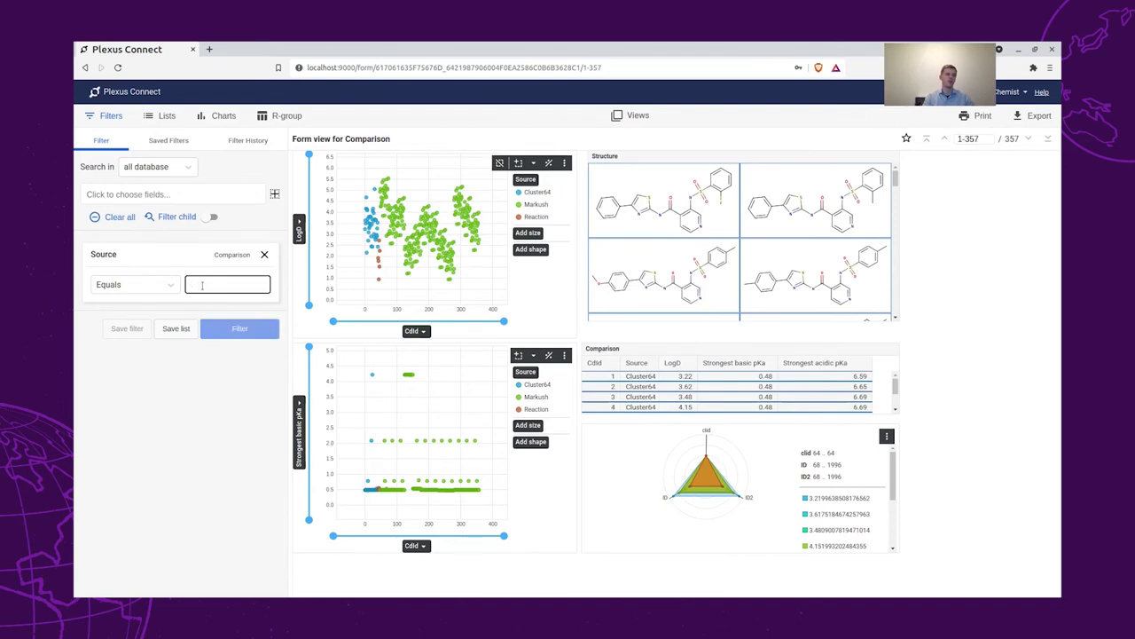
text(Markush)
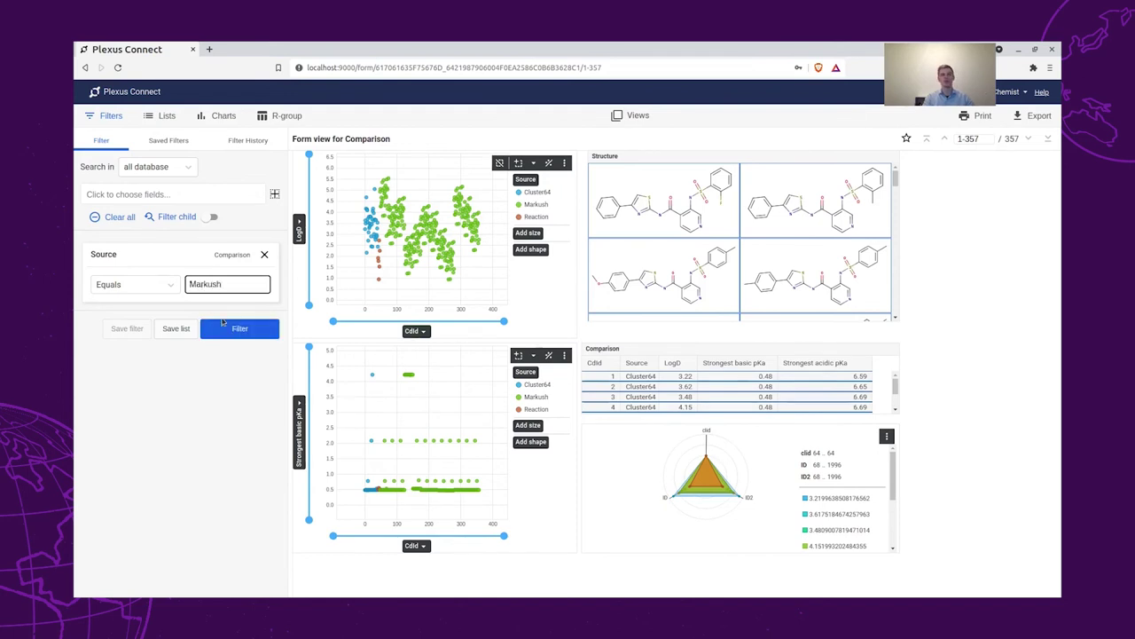
click(223, 326)
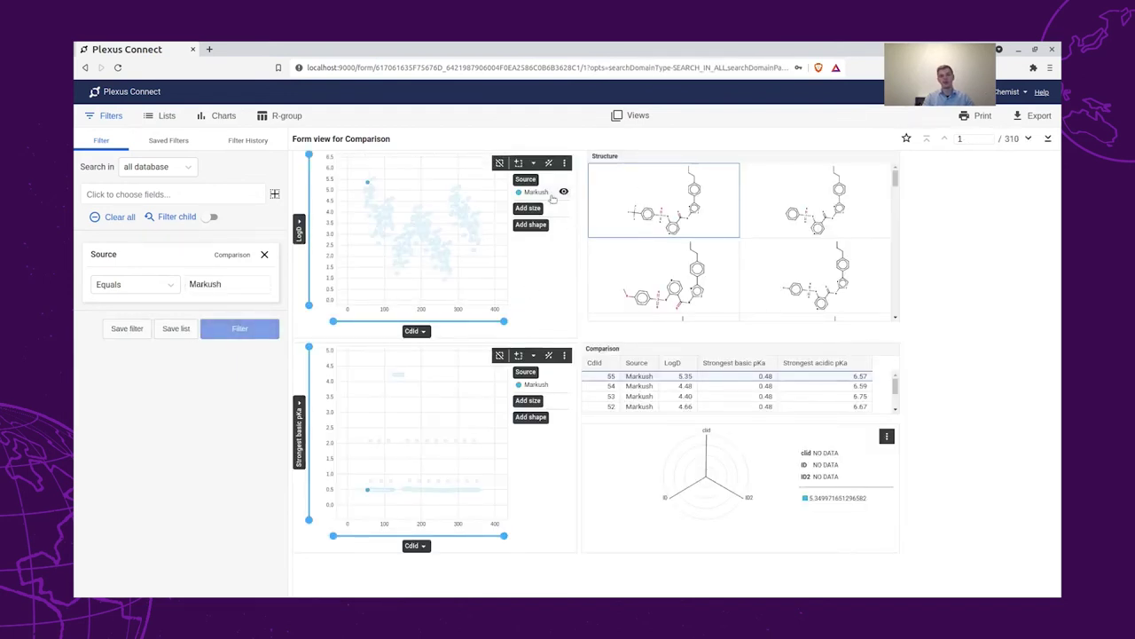
click(536, 193)
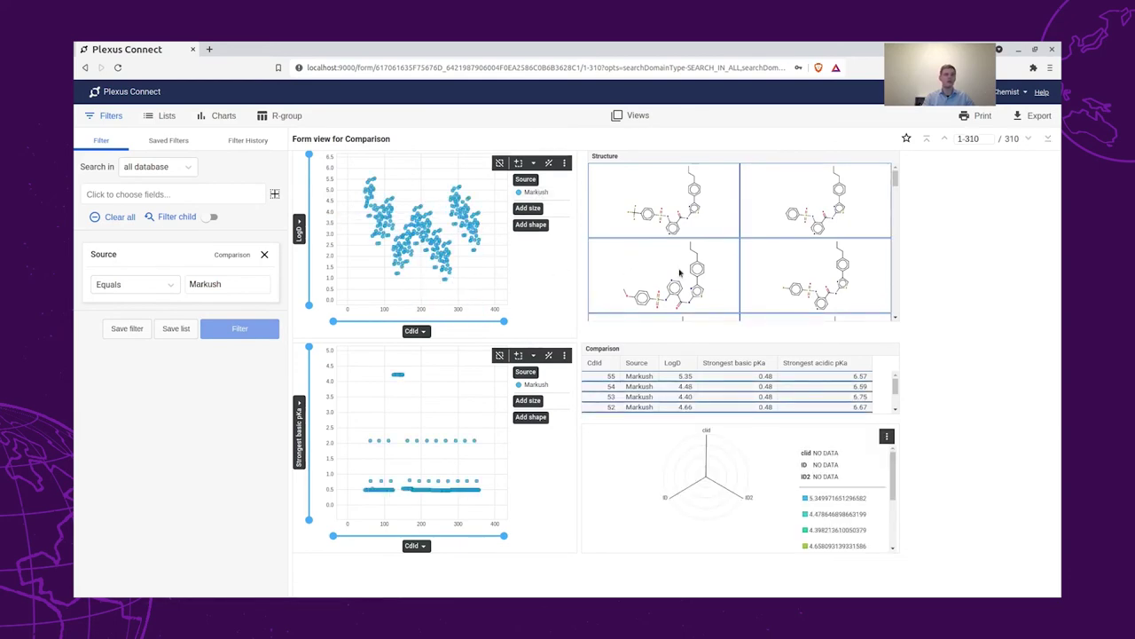
- Export Formula, Mol Weight and Structure as MDL SDF file to_cro.sdf and save it
click(1032, 116)
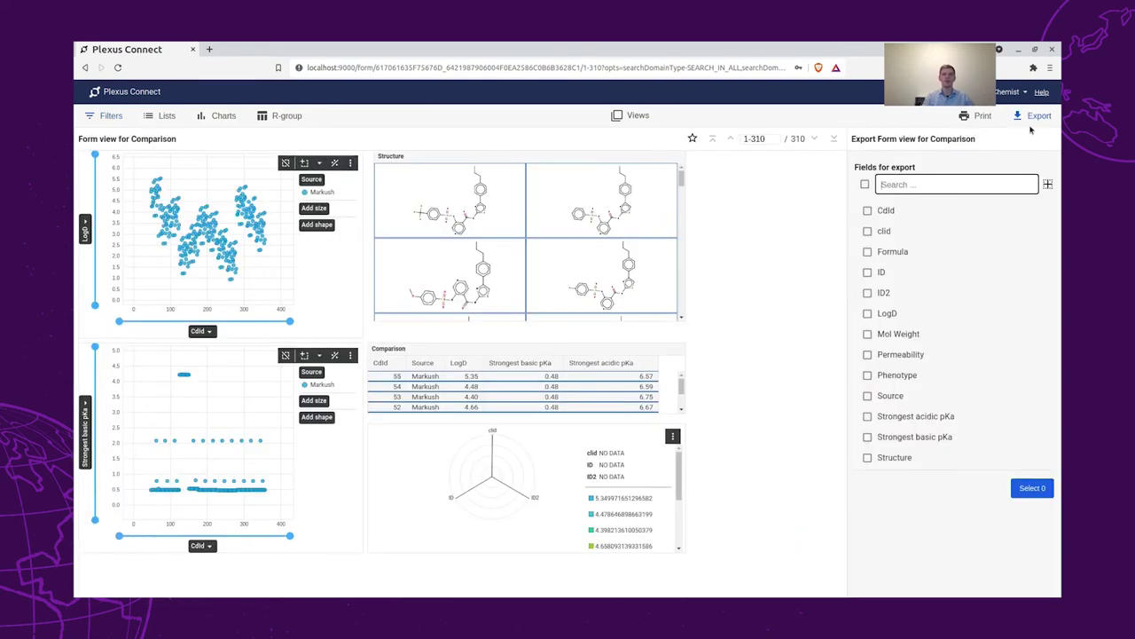
click(900, 256)
click(898, 335)
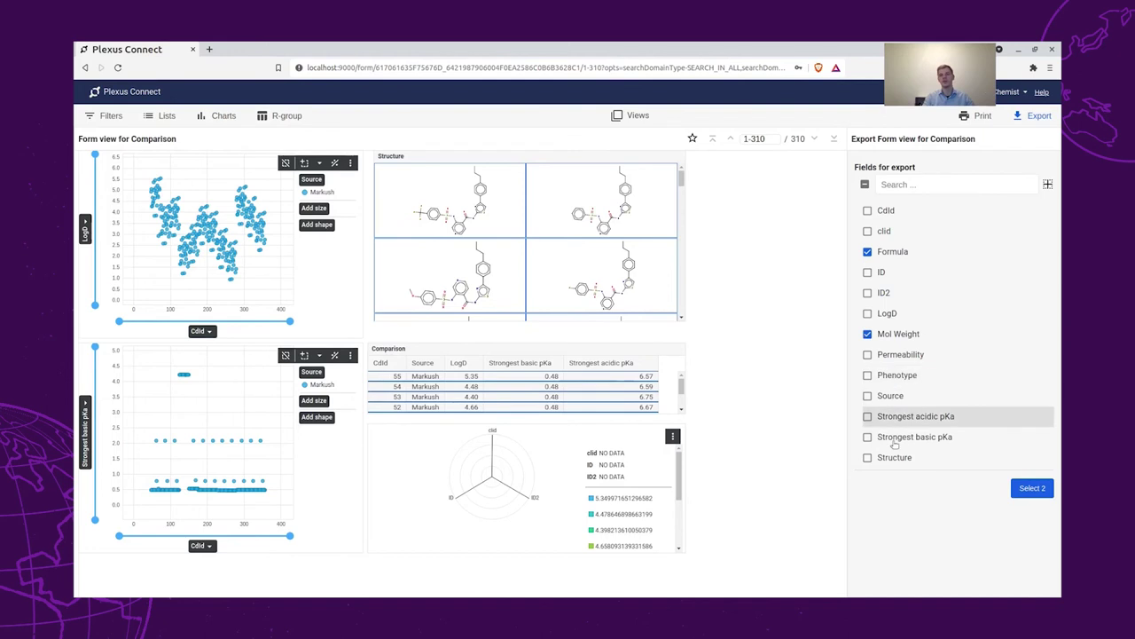
click(895, 457)
click(1025, 493)
click(950, 185)
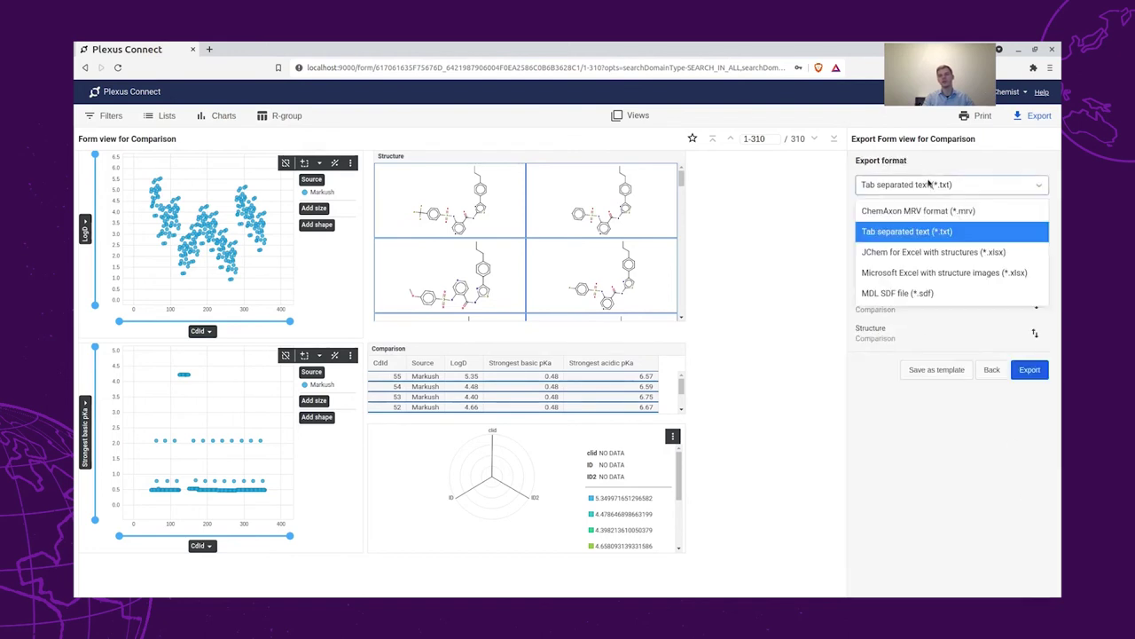
click(927, 289)
click(917, 238)
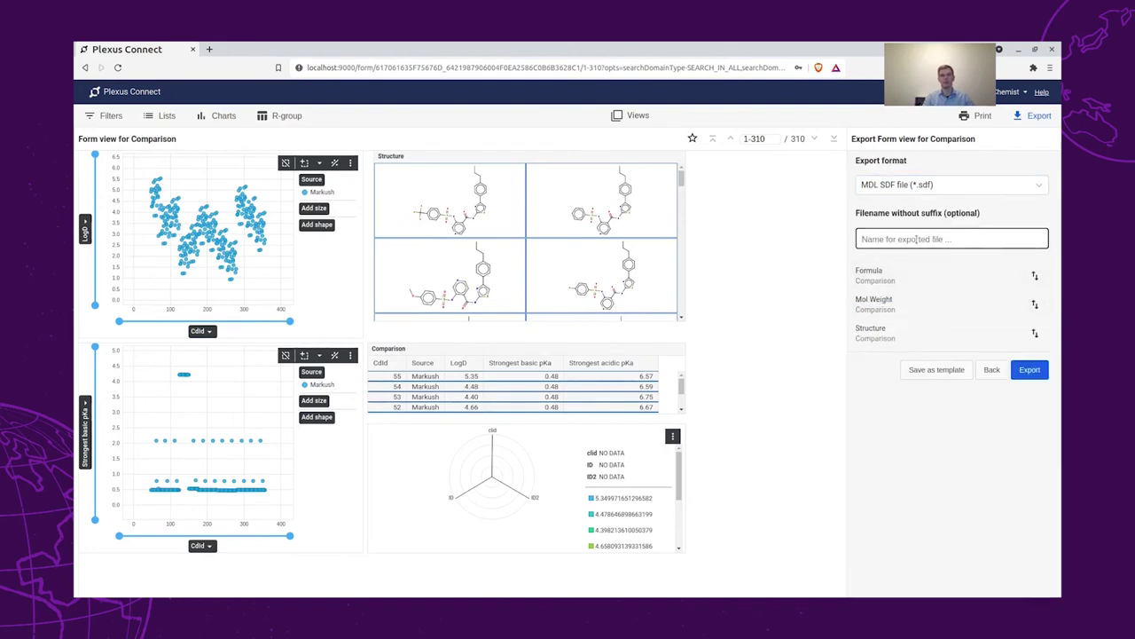
text(to_cro)
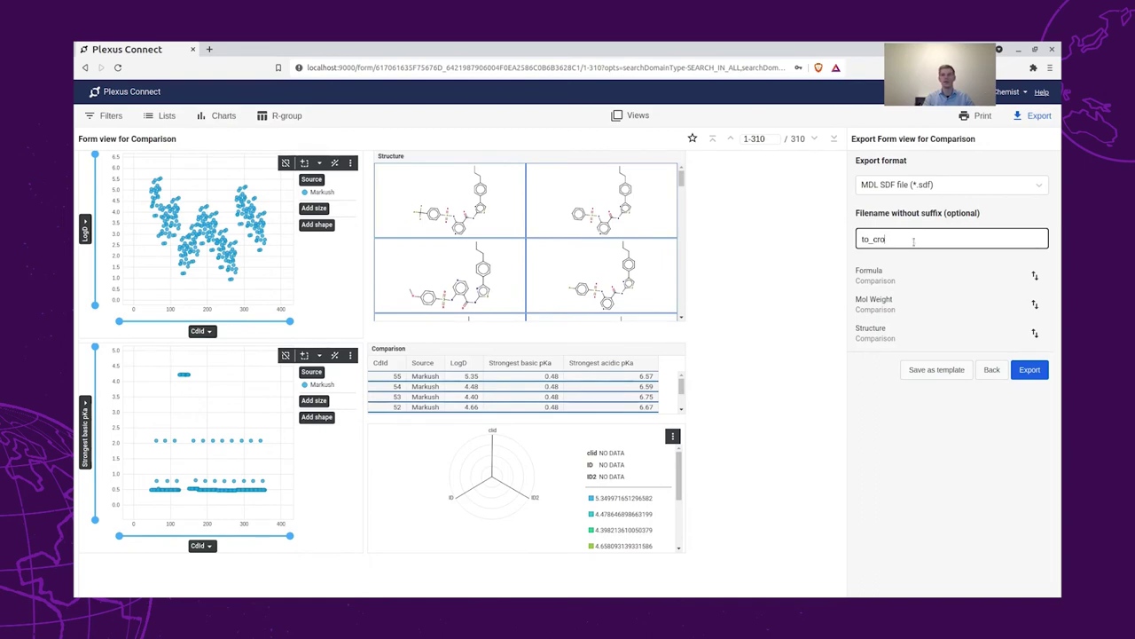
click(1029, 369)
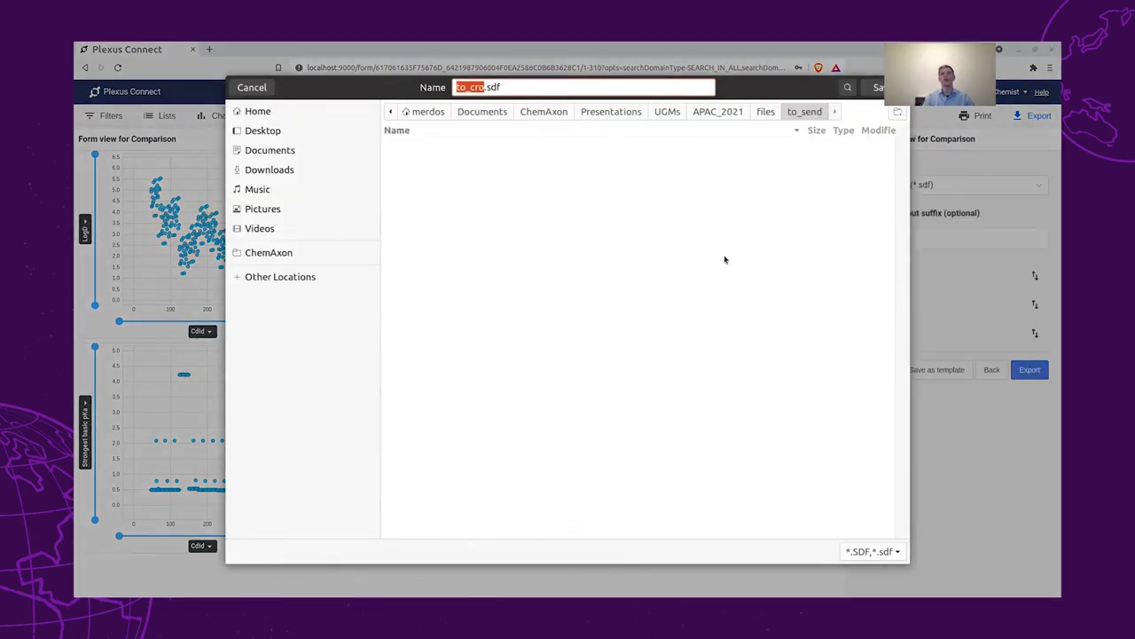
click(878, 87)
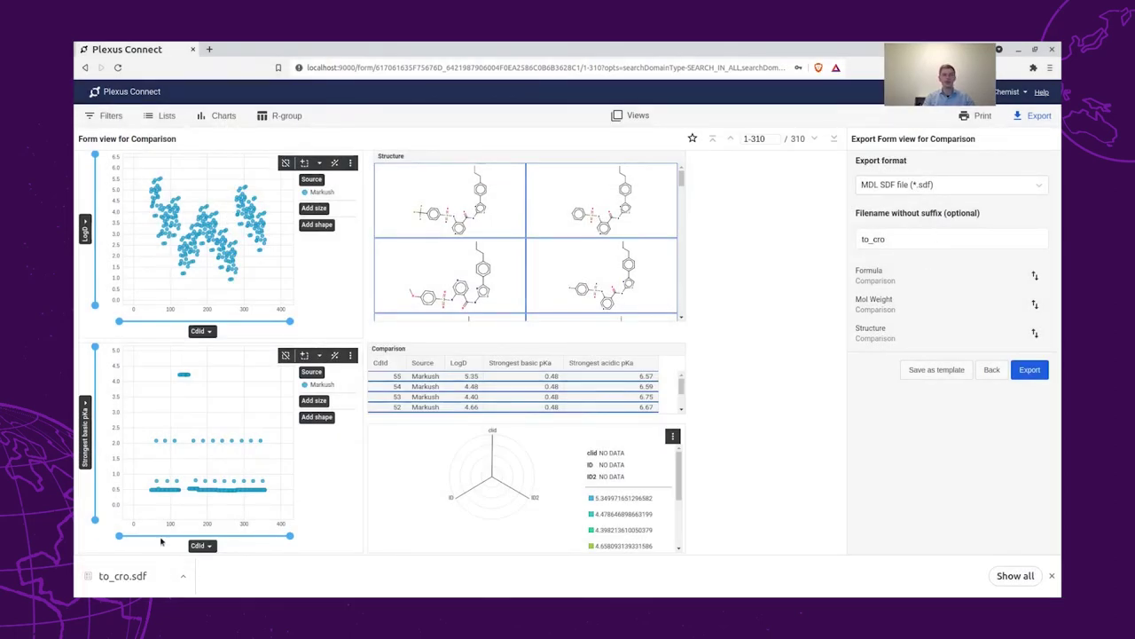
- Change the Source filter to reaction and select all six matching records
click(113, 116)
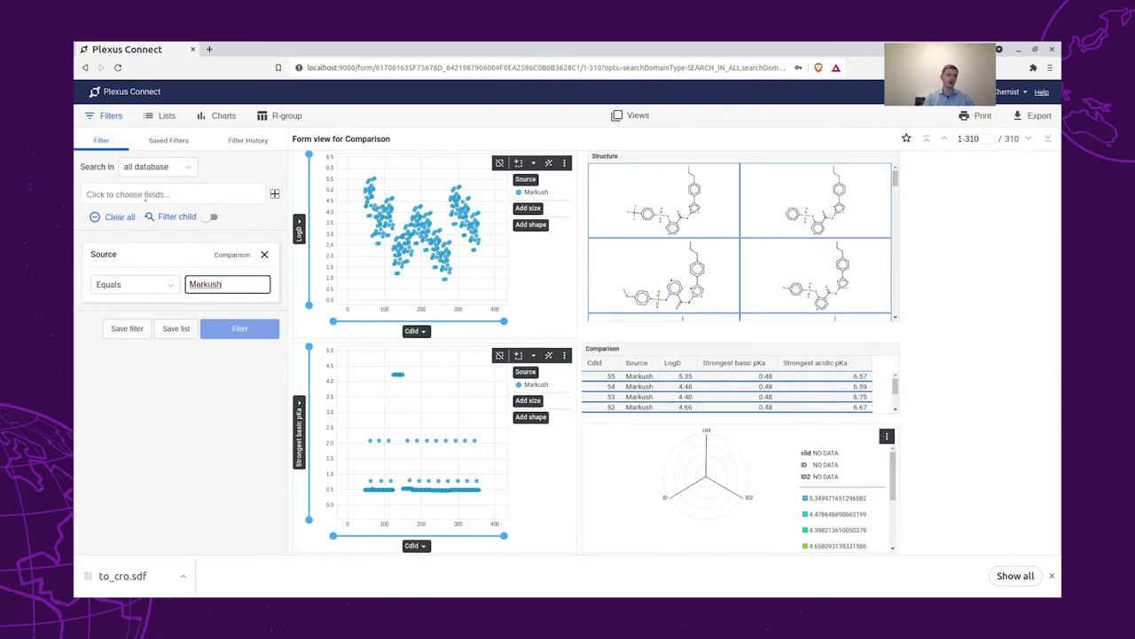
drag(224, 284, 173, 286)
text(reaction)
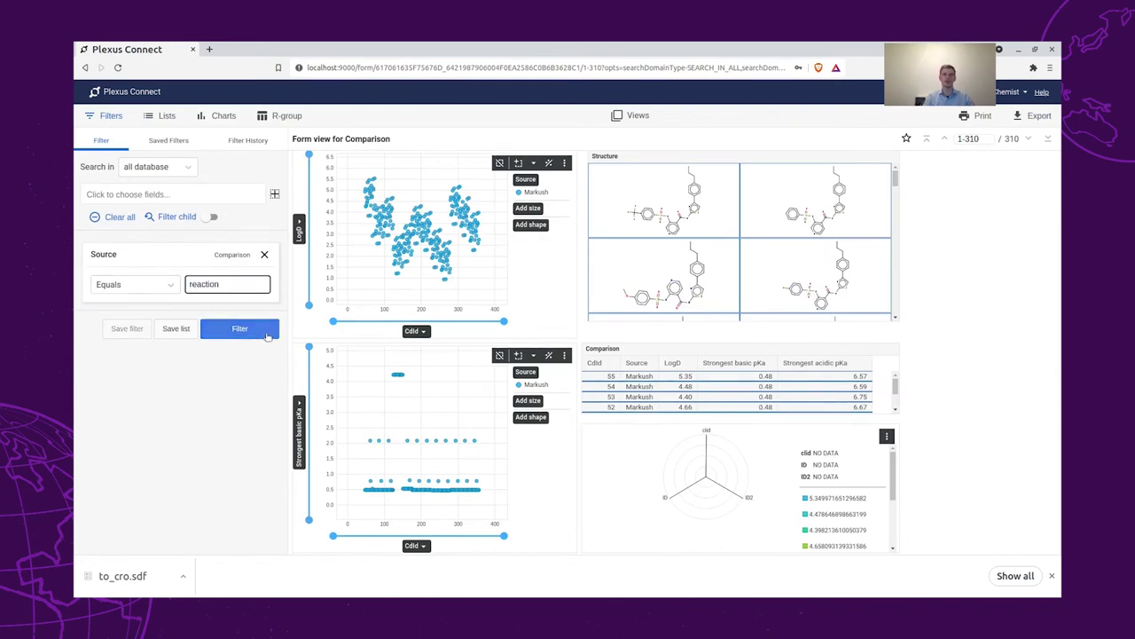
click(240, 330)
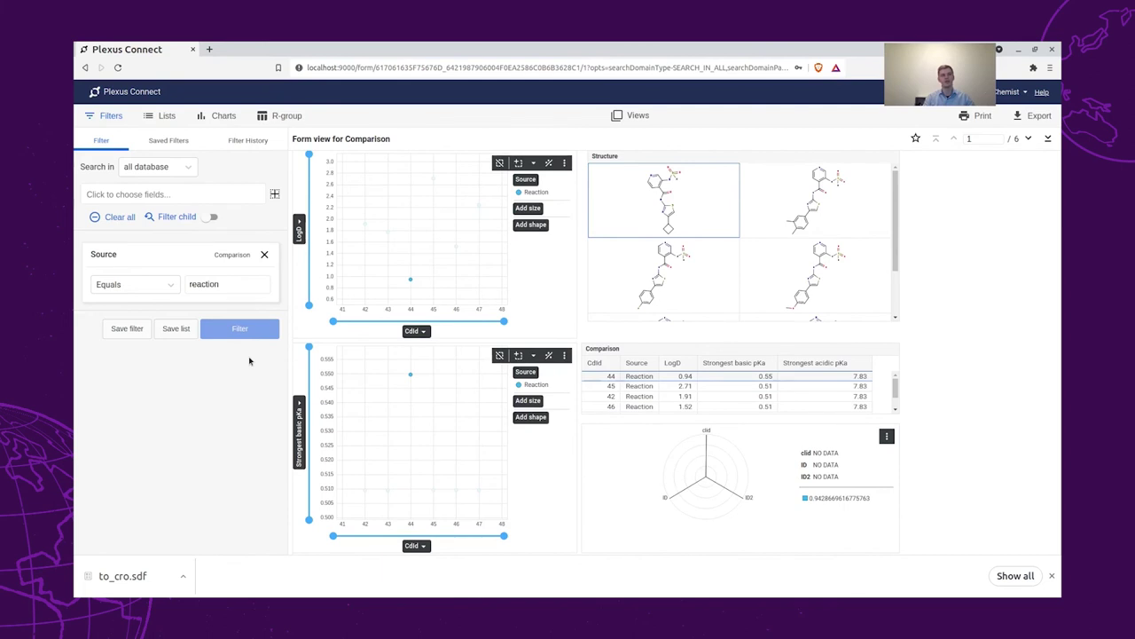
click(532, 191)
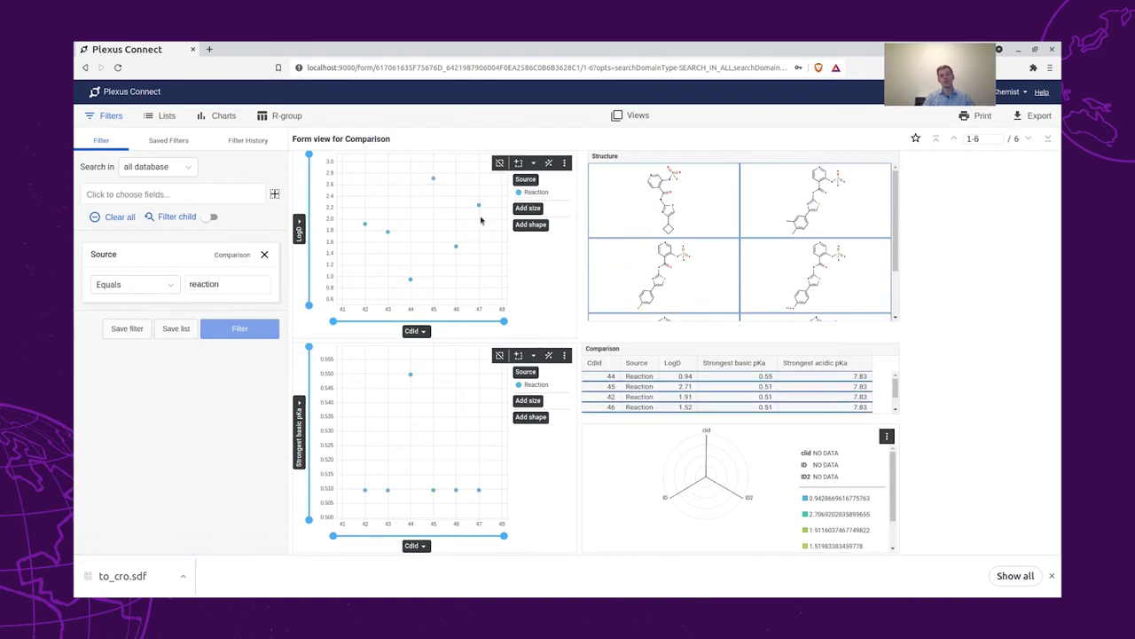
- Export their Formula, Mol Weight and Structure as MDL SDF file to_lab.sdf and save it
click(1031, 116)
click(896, 252)
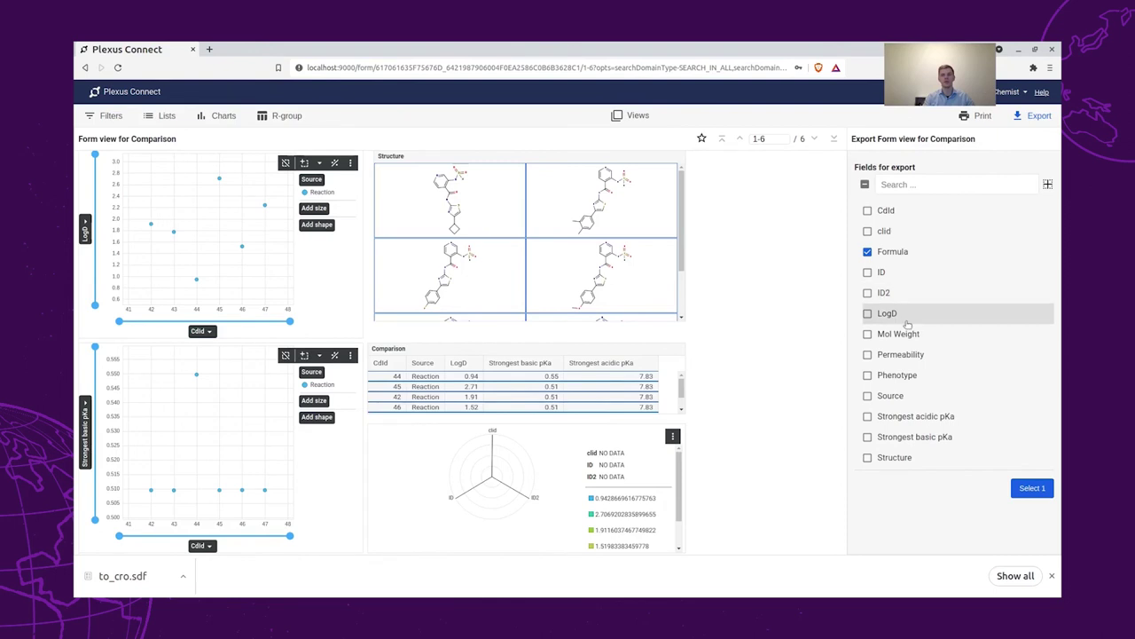
click(896, 334)
click(894, 458)
click(1029, 489)
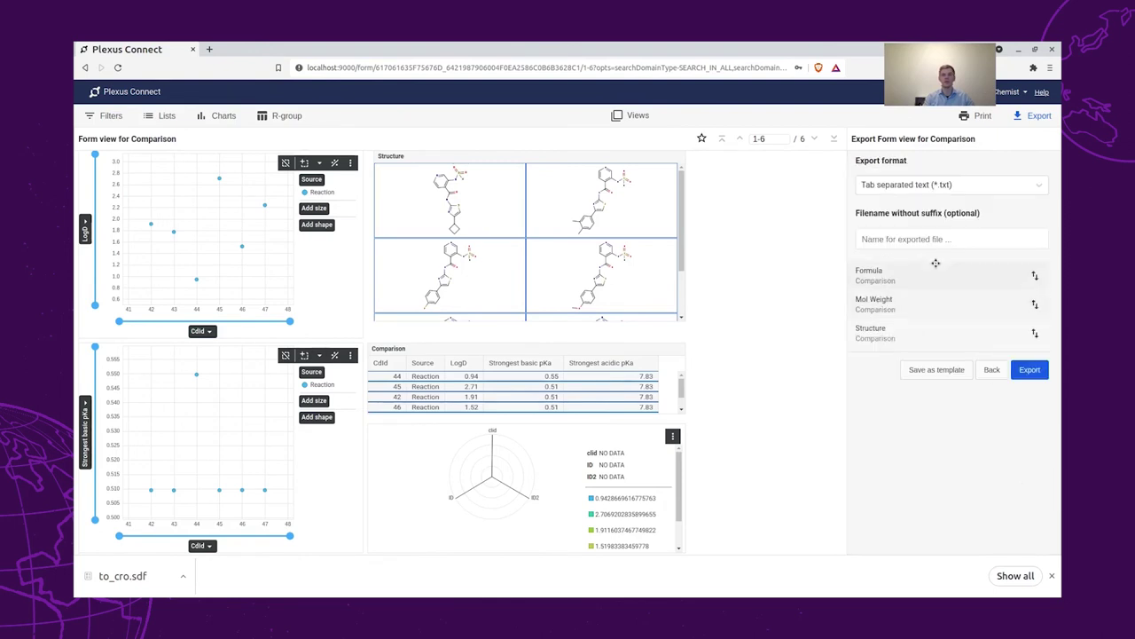
click(926, 189)
click(947, 293)
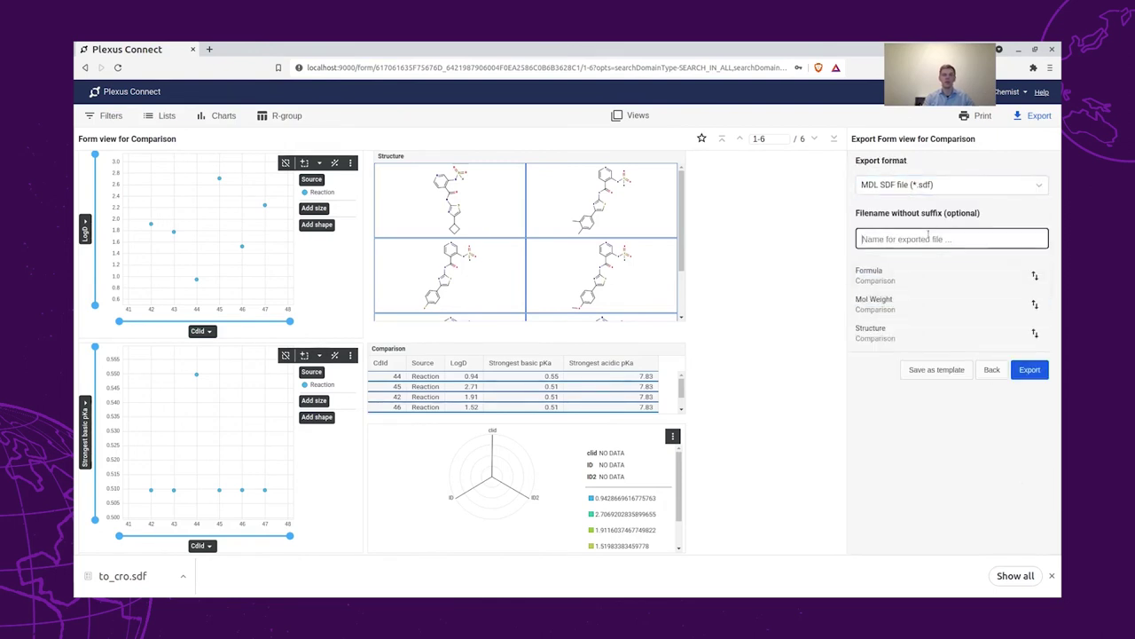
click(927, 237)
text(to_lab)
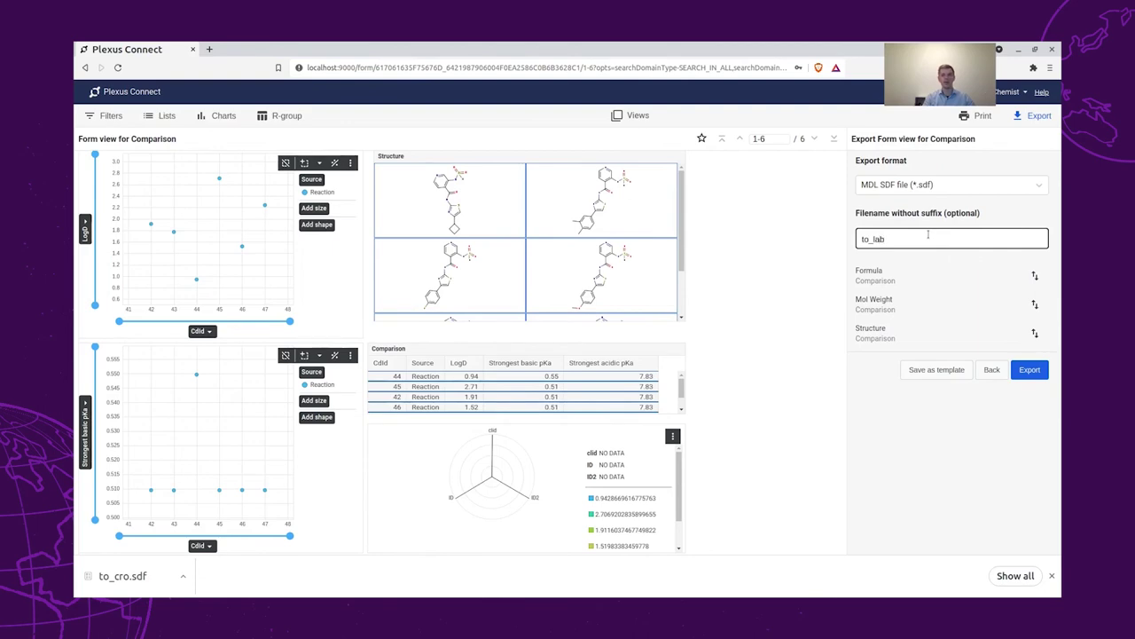
click(1027, 373)
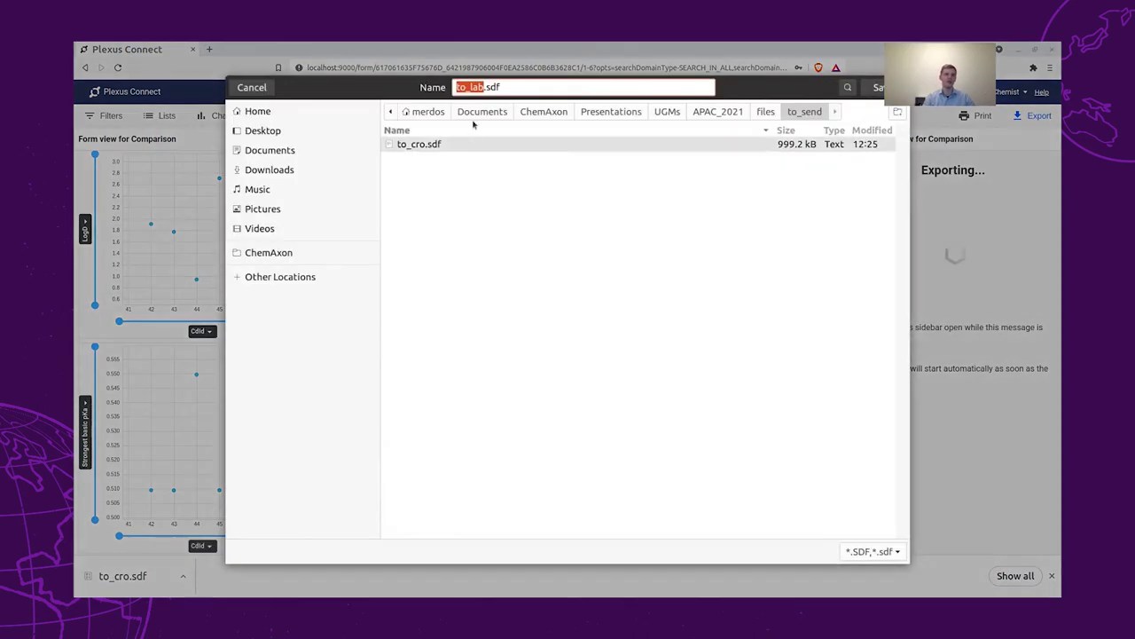
click(878, 87)
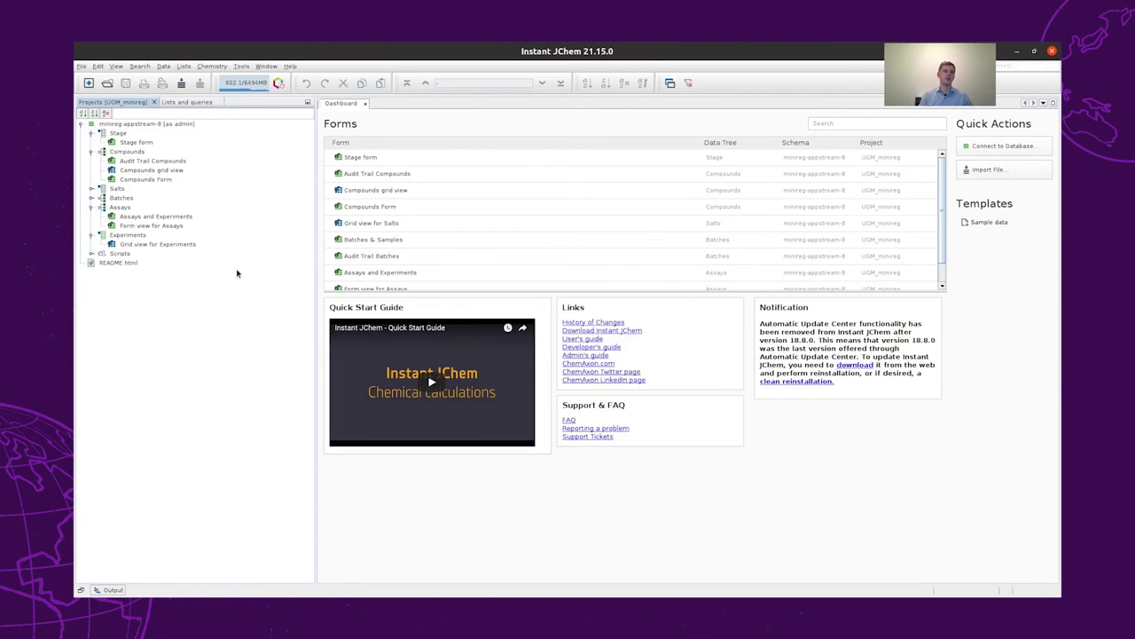
- Open the minireg-appstream-8 Compounds Form and show its PAMPA assay results
click(160, 125)
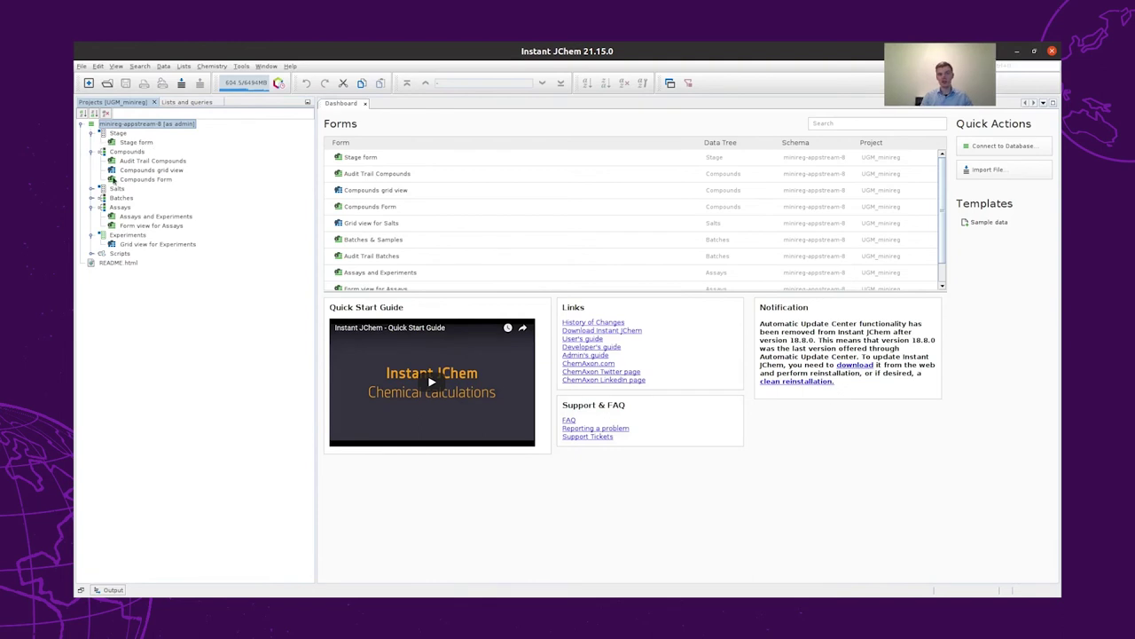
double_click(142, 181)
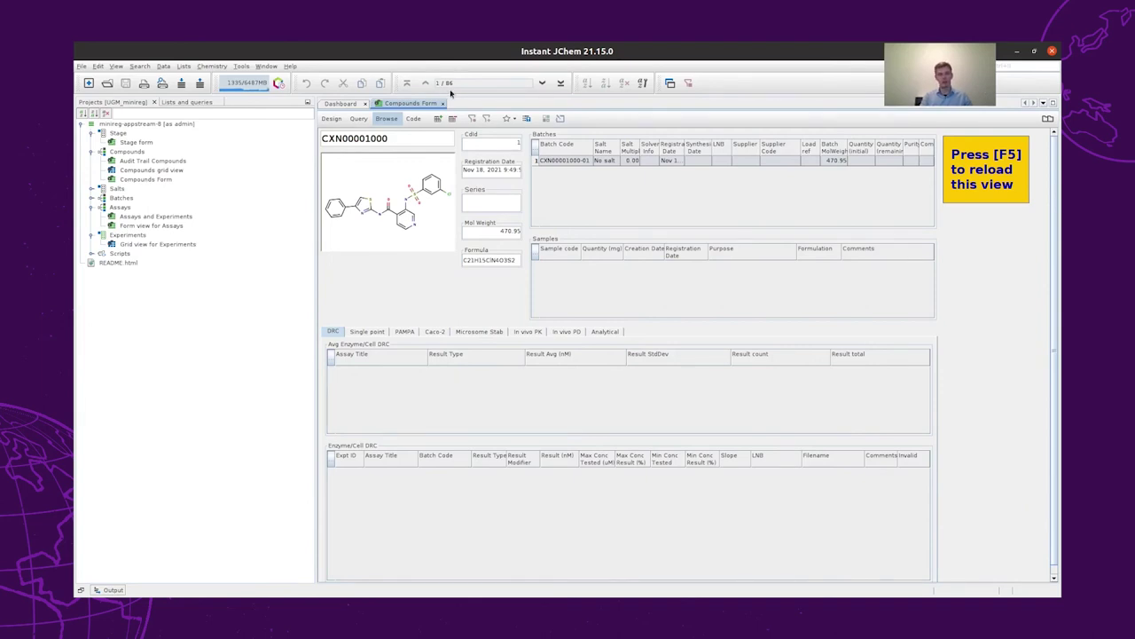
click(381, 332)
click(408, 333)
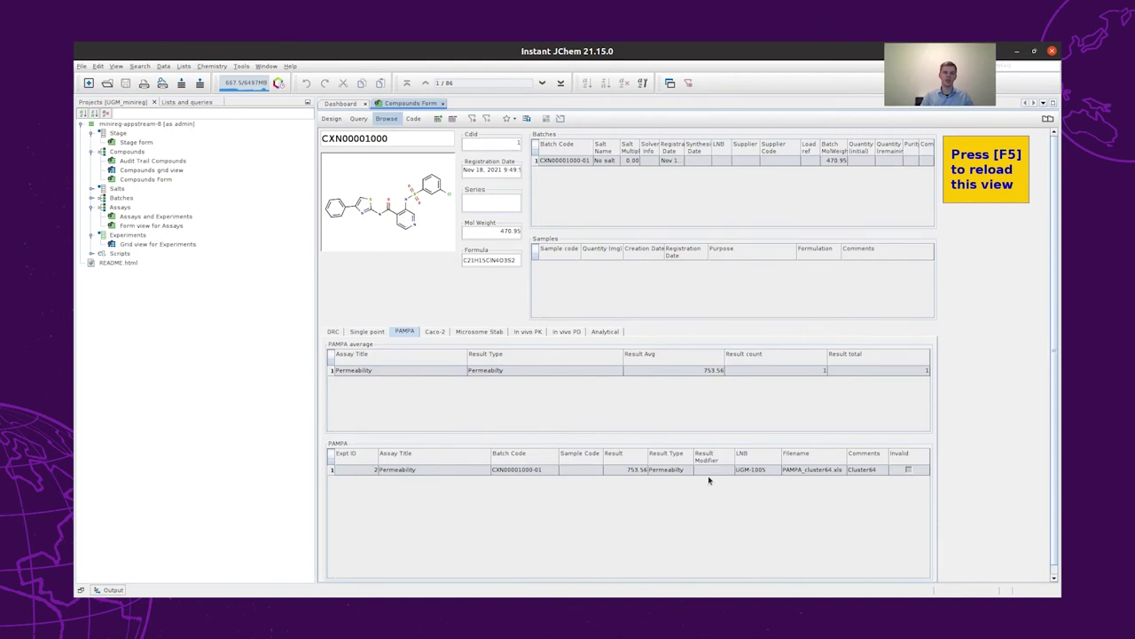
- Step forward through compound records to CXN00001004
click(542, 83)
click(542, 84)
click(542, 83)
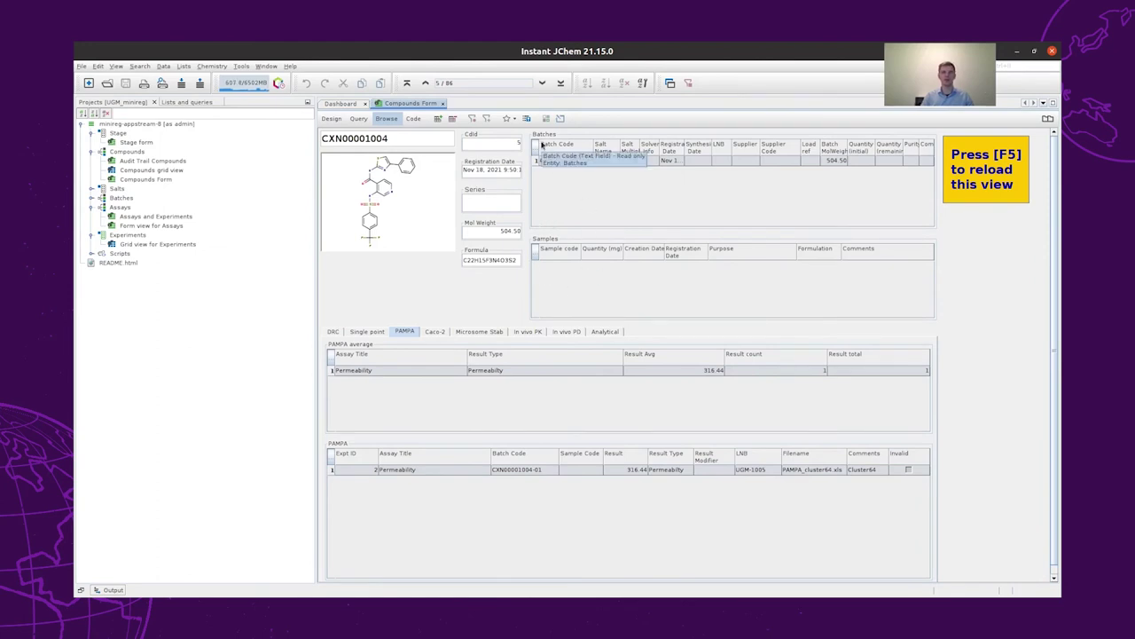
double_click(133, 143)
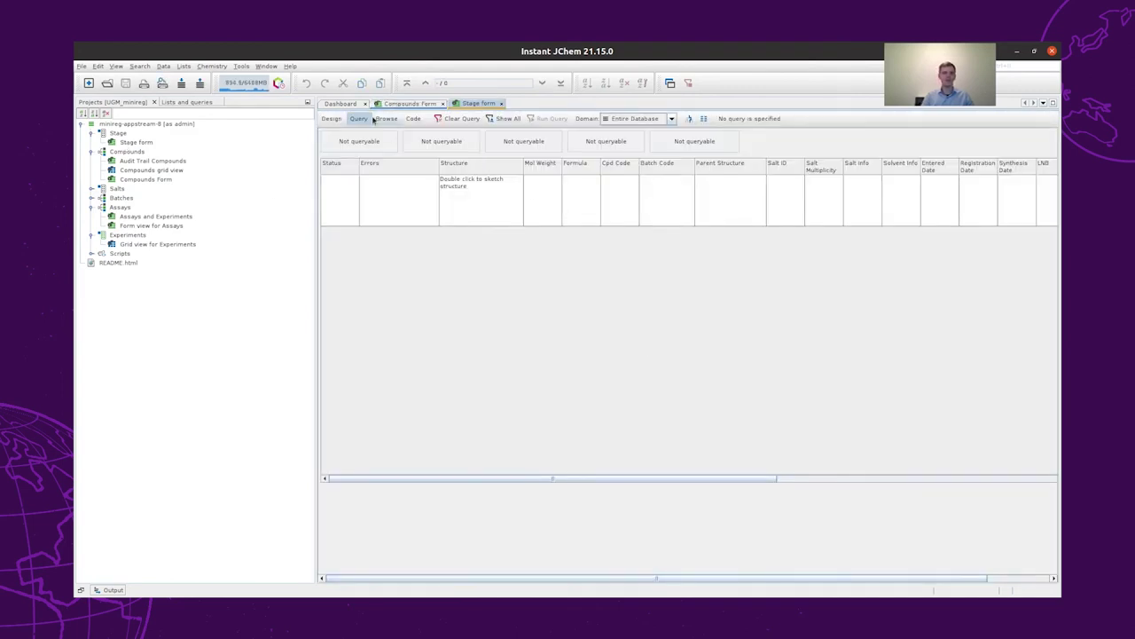
- Import to_cro.sdf into the Stage form, loading its 310 compounds
click(387, 119)
click(368, 143)
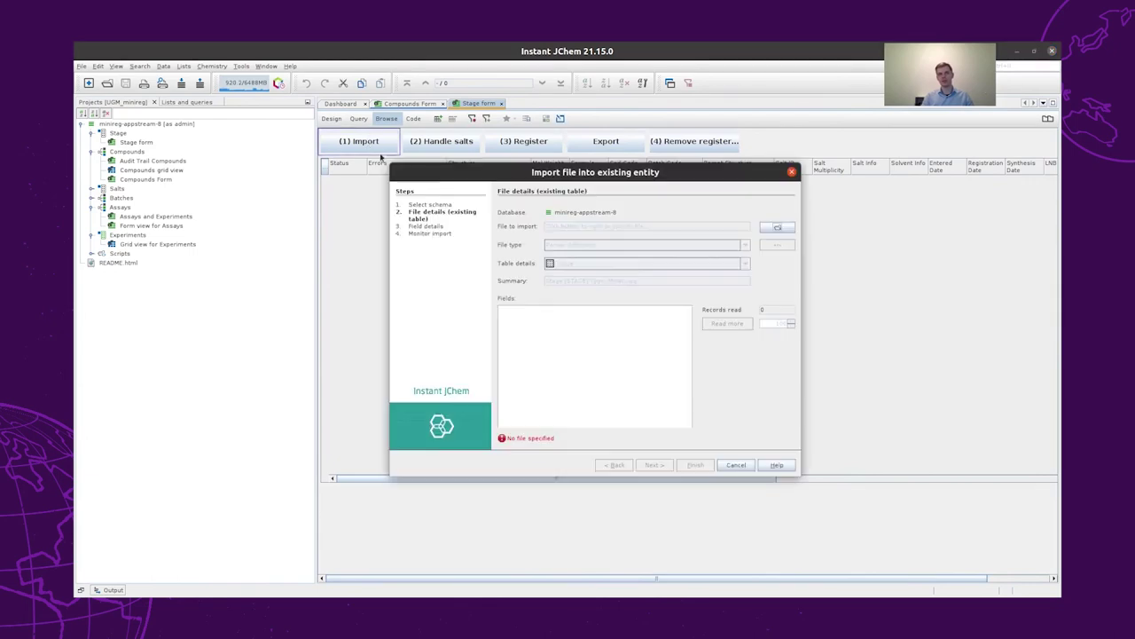
click(775, 227)
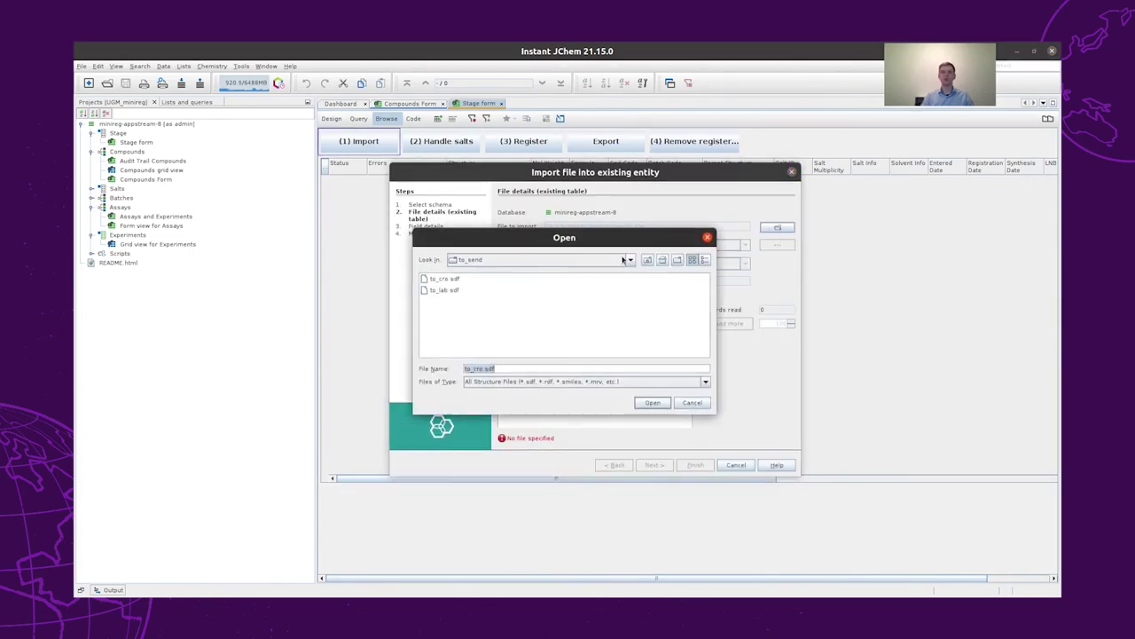
click(443, 279)
click(653, 402)
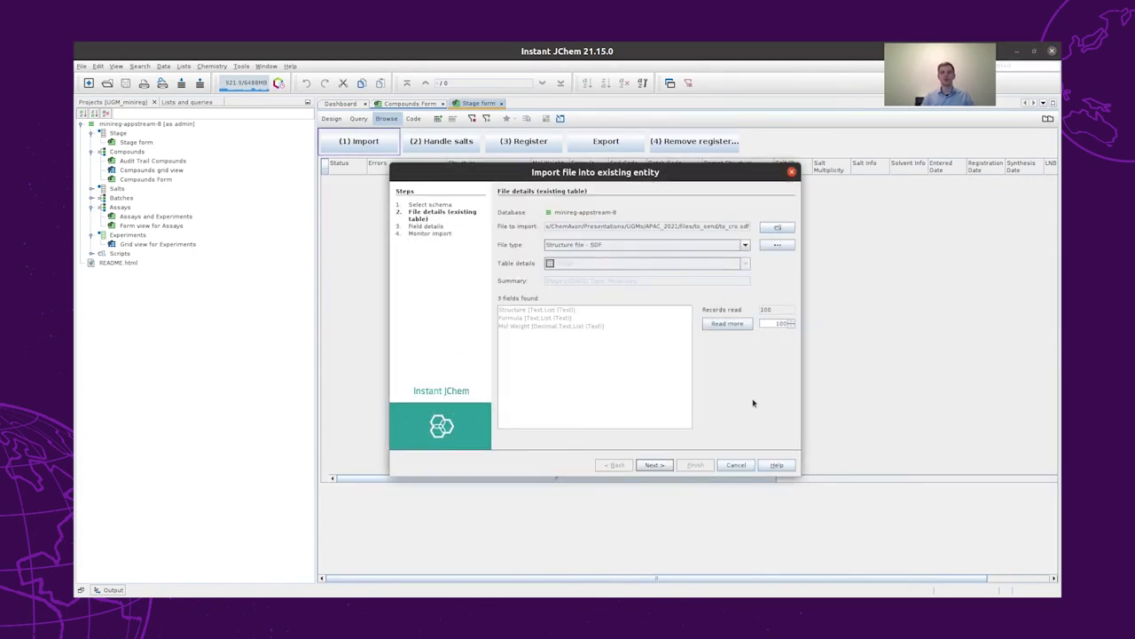
click(654, 465)
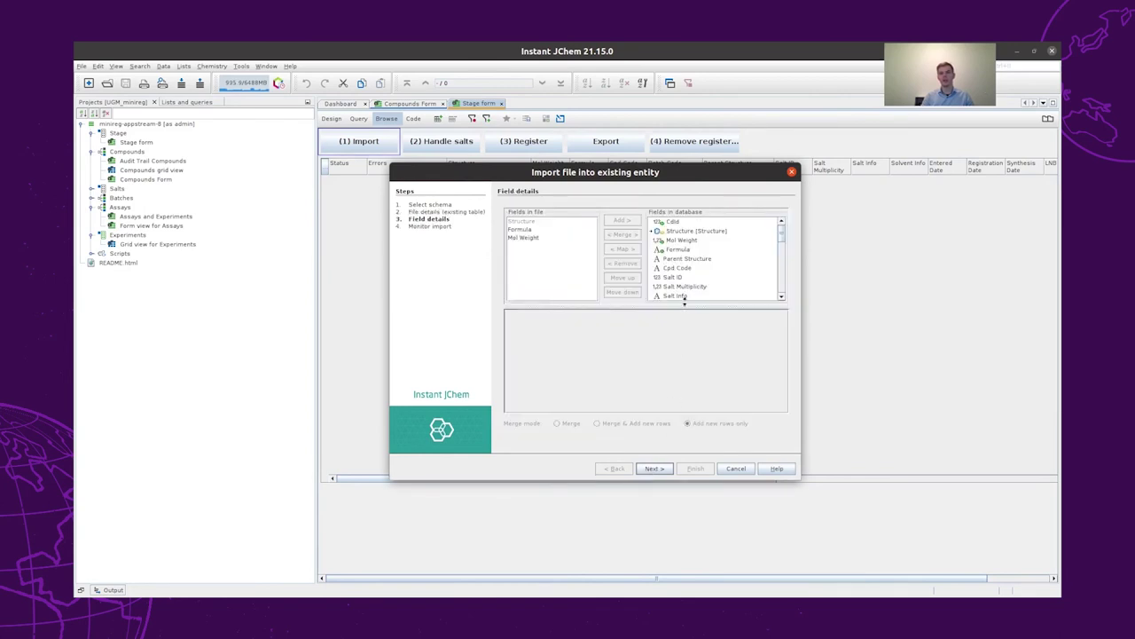
scroll(715, 283, down, 6)
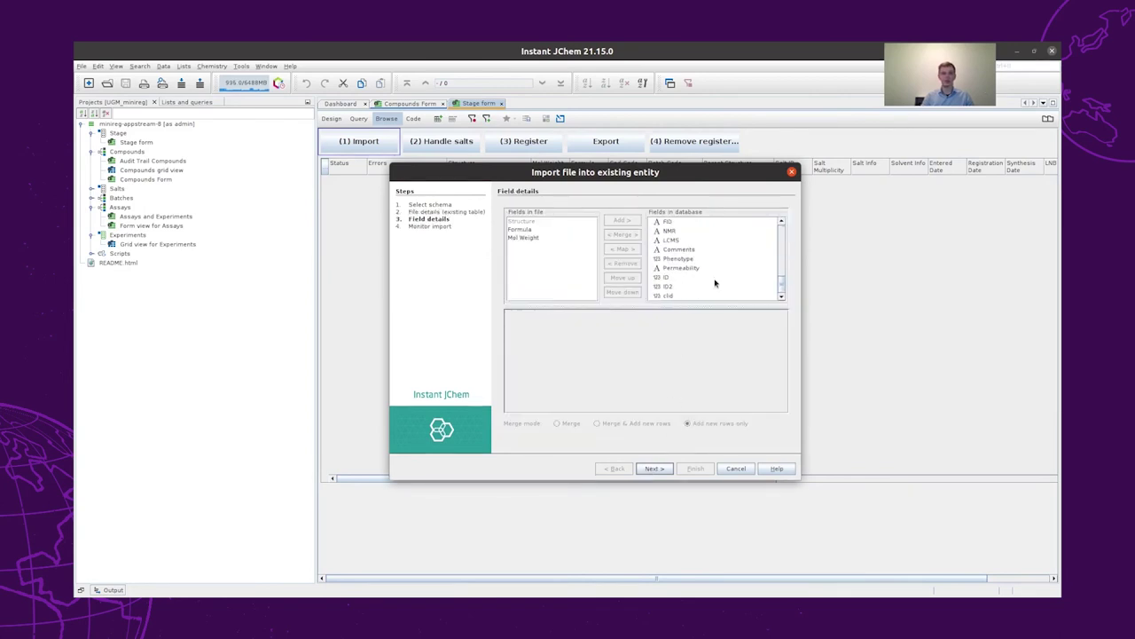
scroll(715, 283, up, 6)
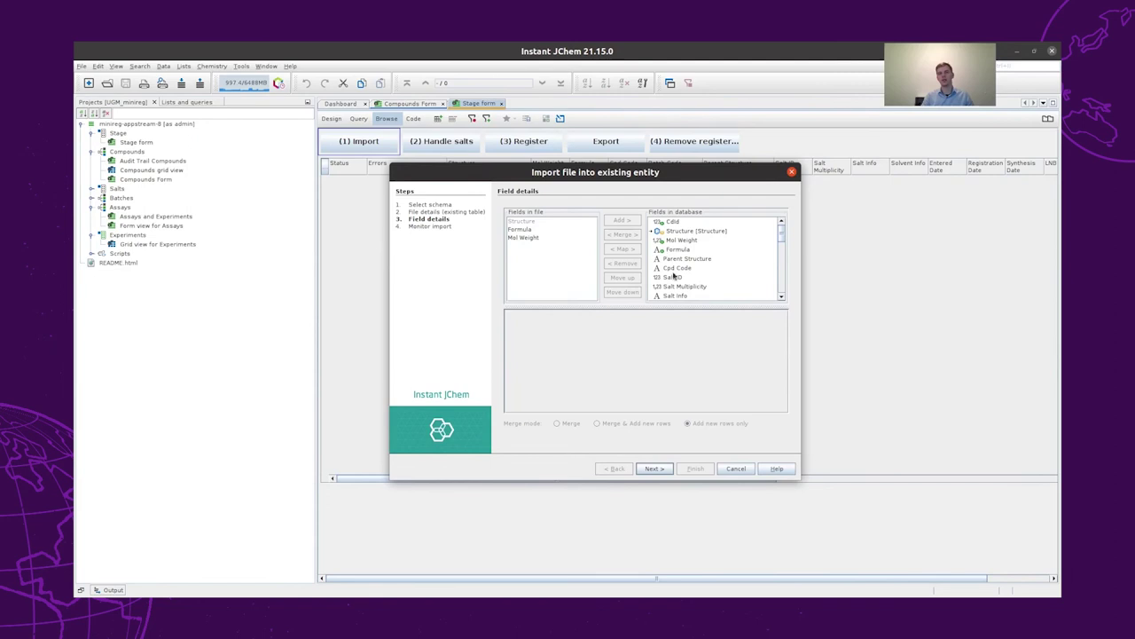
click(654, 468)
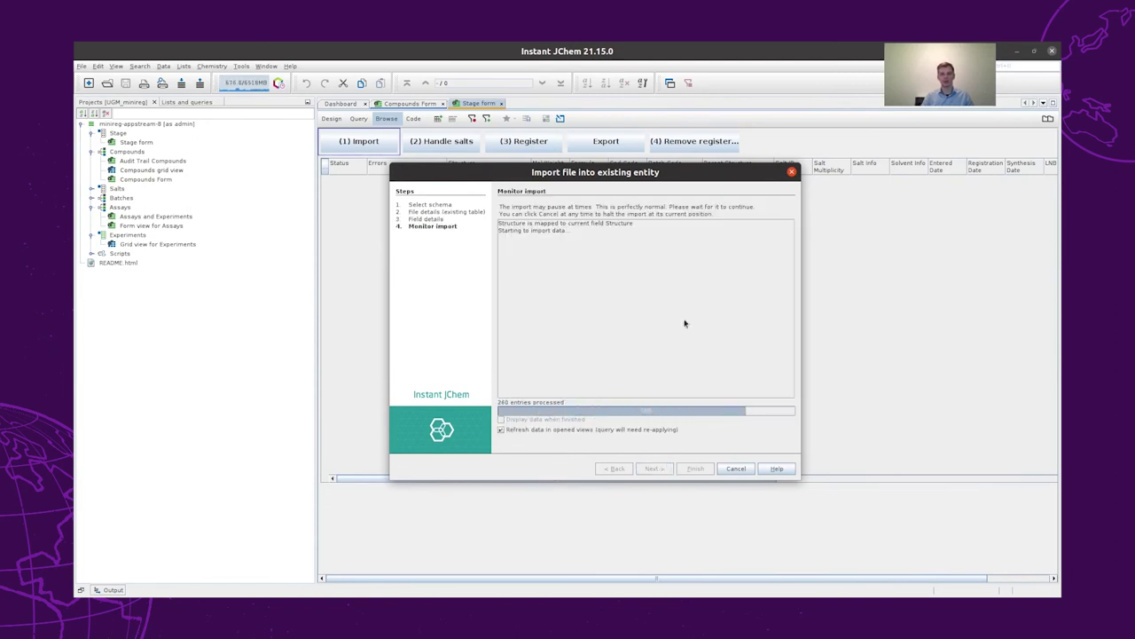
click(698, 469)
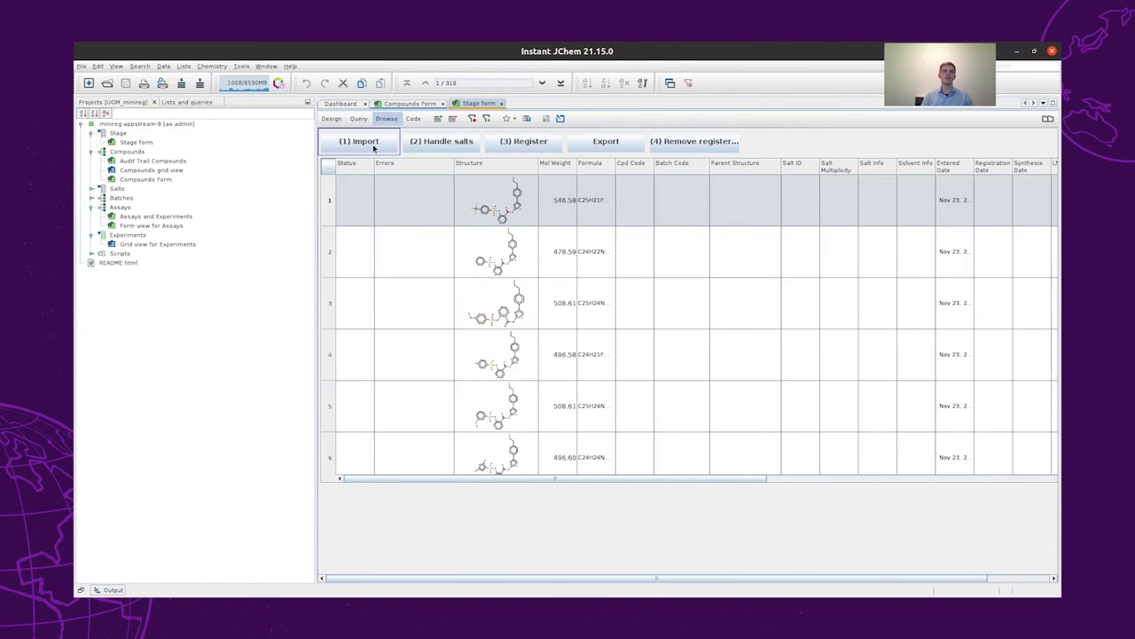
- Run salt handling and a validation-only registration check on the staged compounds
click(444, 143)
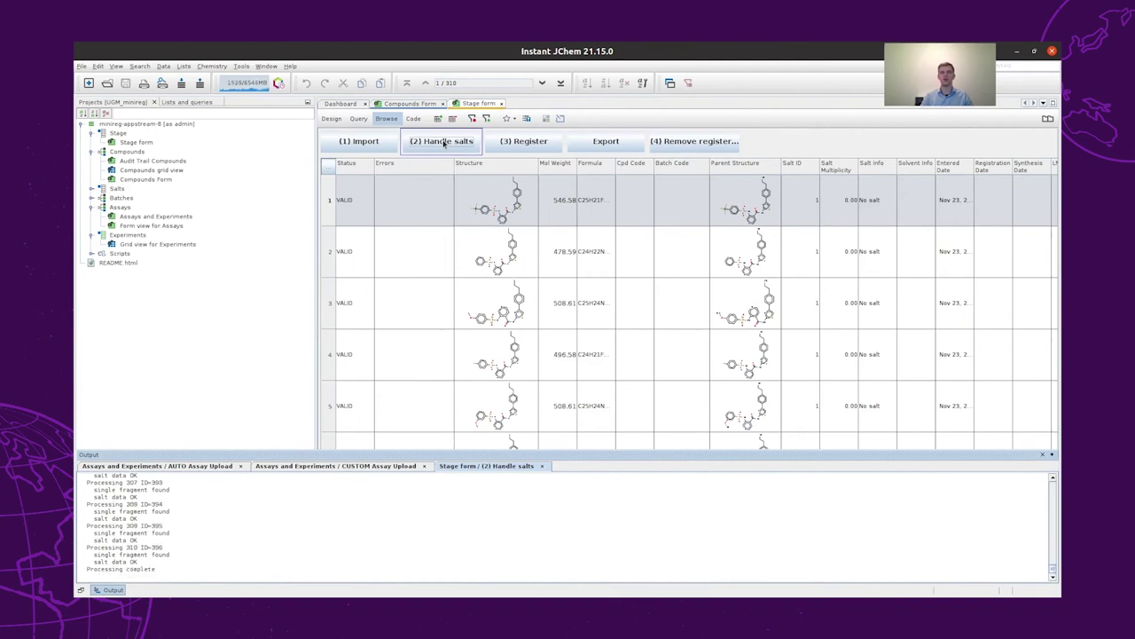
click(526, 142)
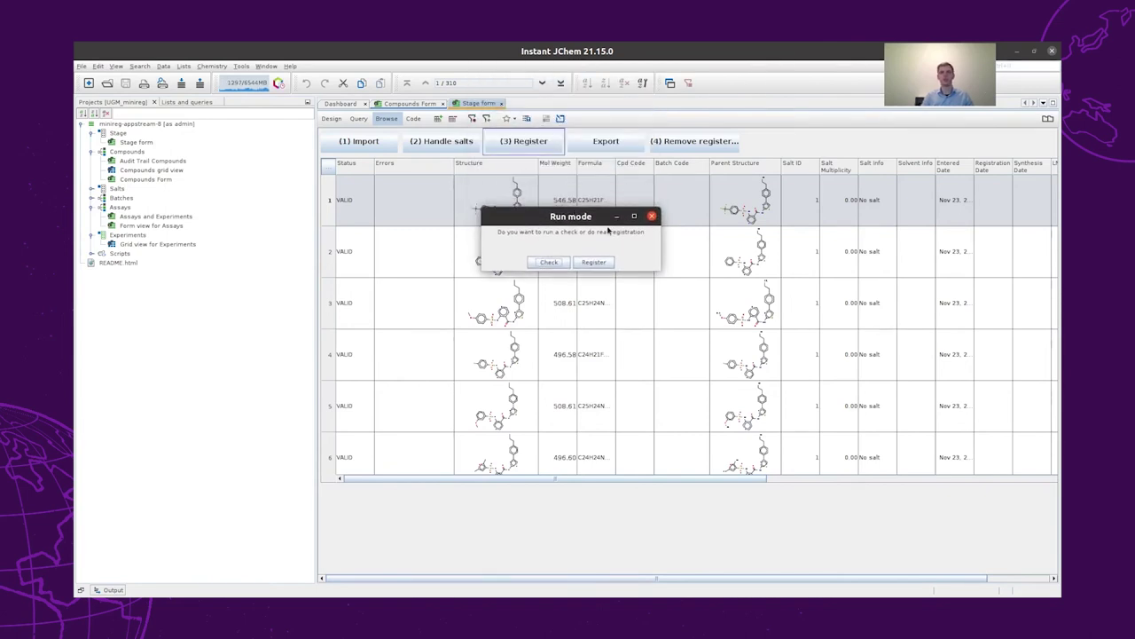
click(549, 263)
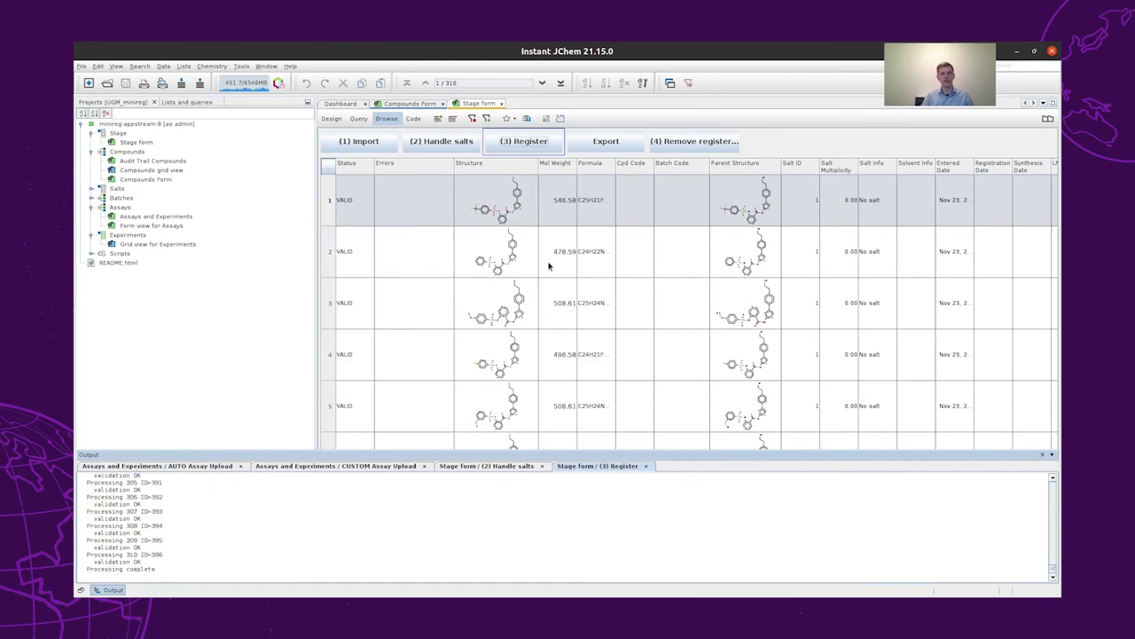
click(528, 144)
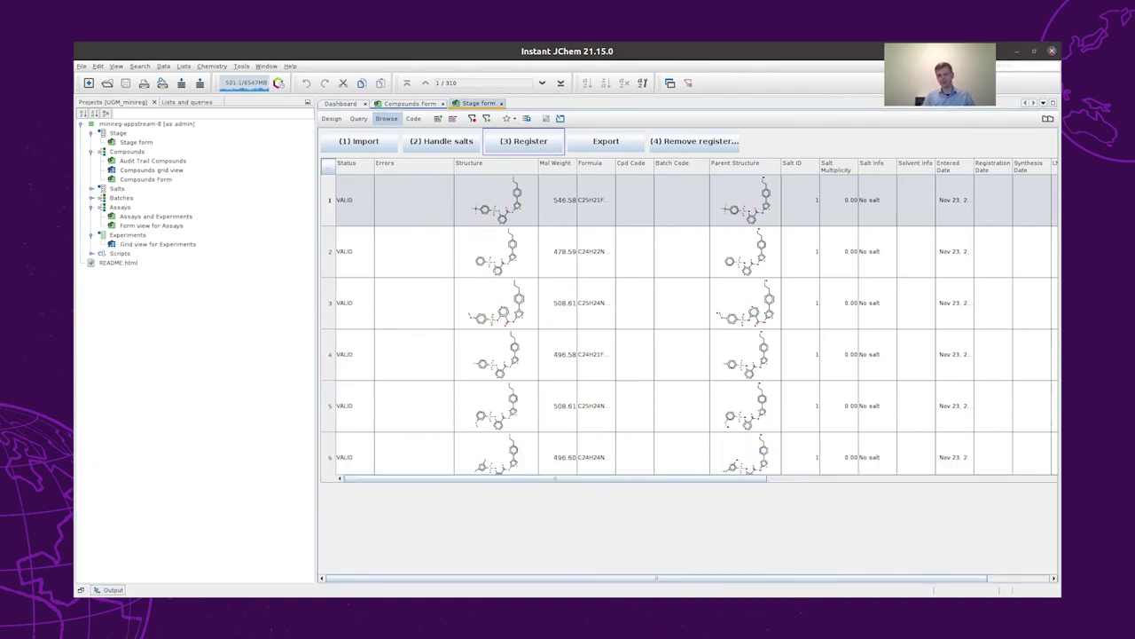
- Register the staged compounds for real, then confirm each row shows REGISTERED with a CXN batch code
click(529, 144)
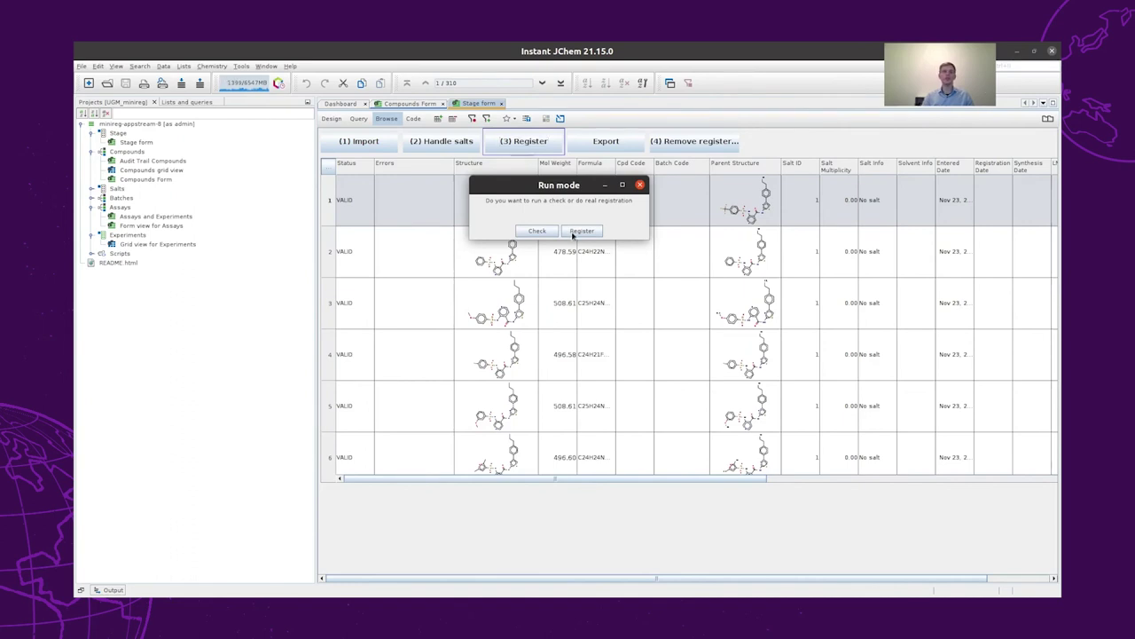
click(582, 230)
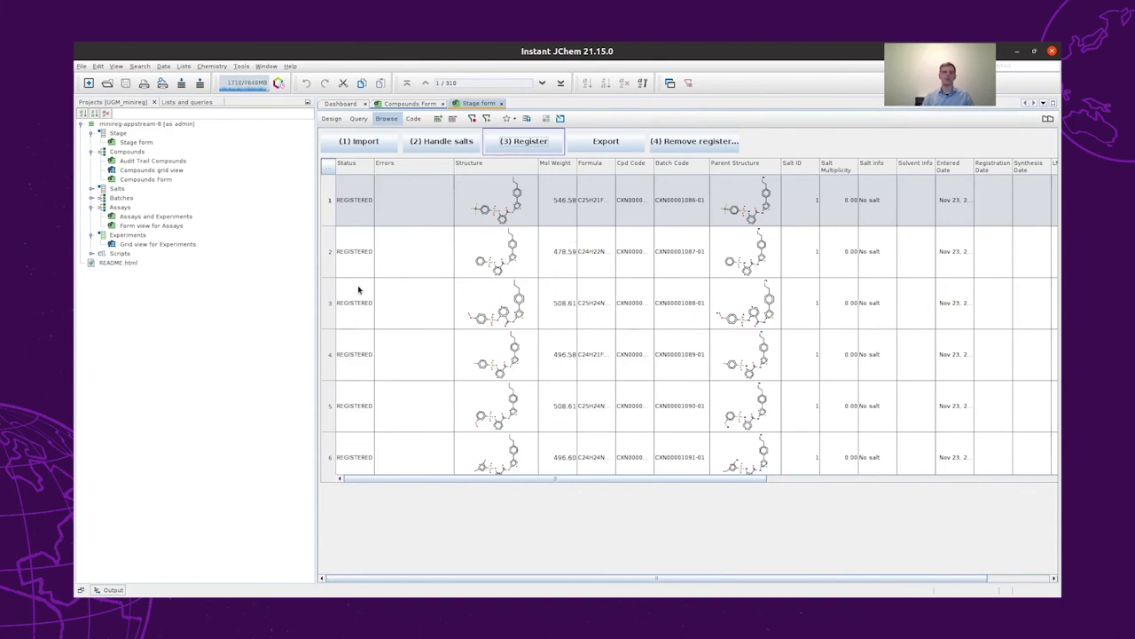
scroll(360, 287, down, 2)
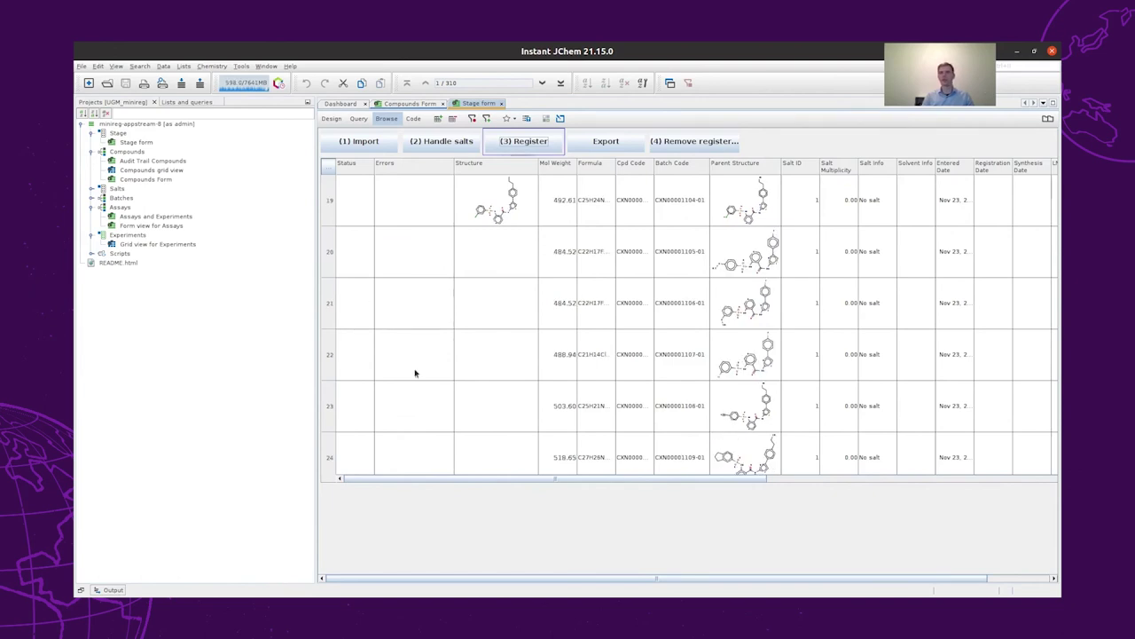
scroll(660, 374, down, 4)
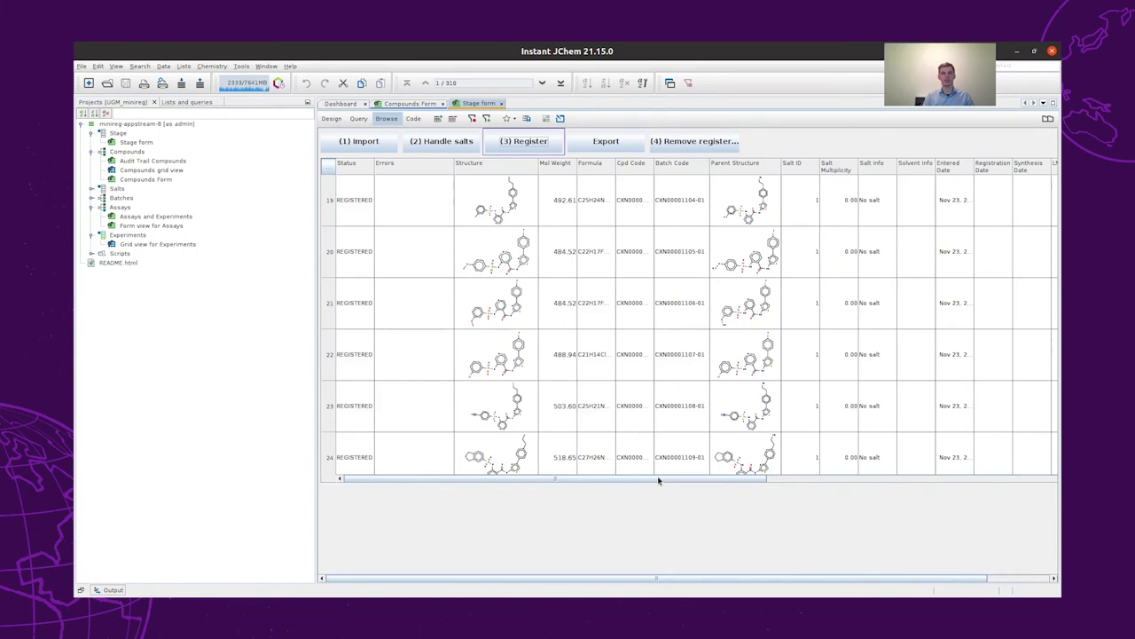
- Review the rightmost columns of the registered stage table and begin a new file import
click(1049, 480)
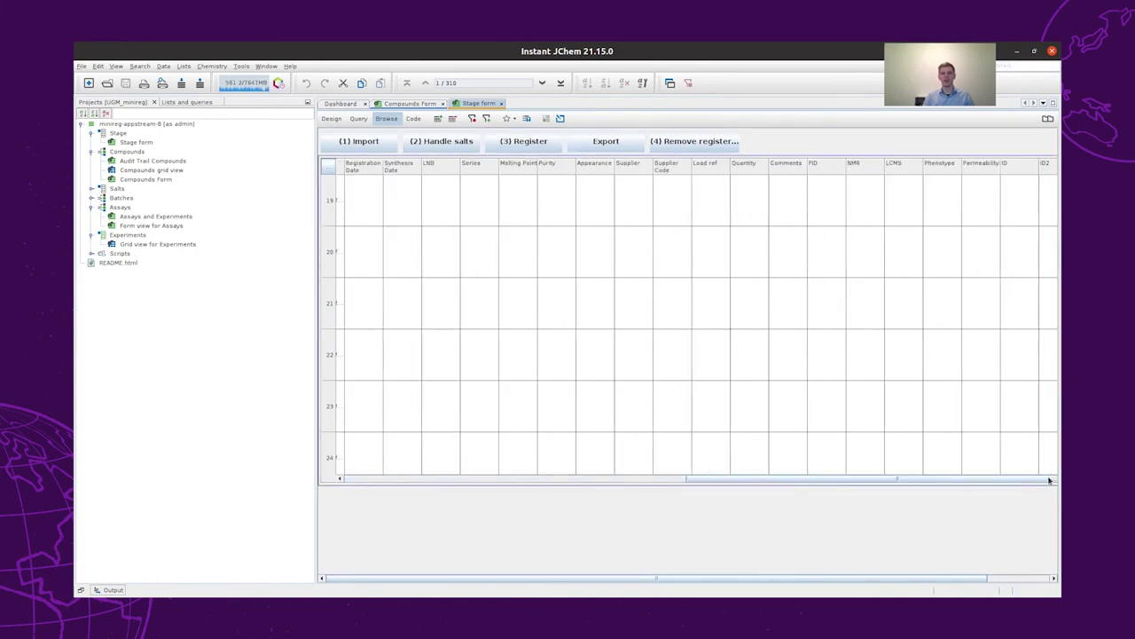
drag(905, 482, 355, 462)
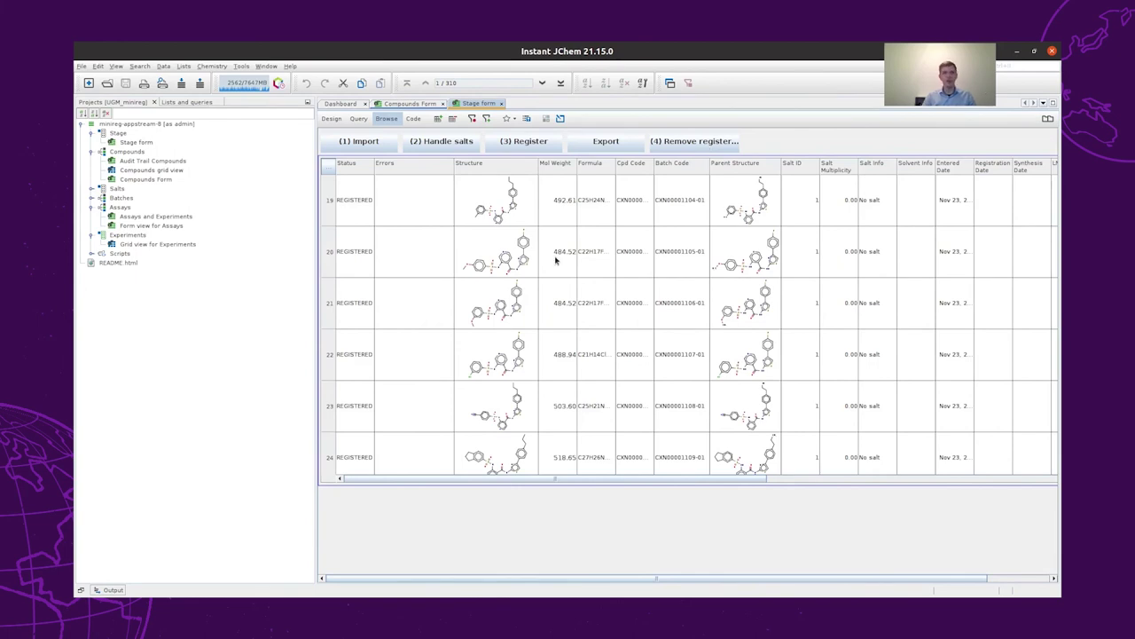
click(362, 142)
- Import the six compounds from to_lab.sdf, clear the registered rows, and open Compounds Form
click(770, 228)
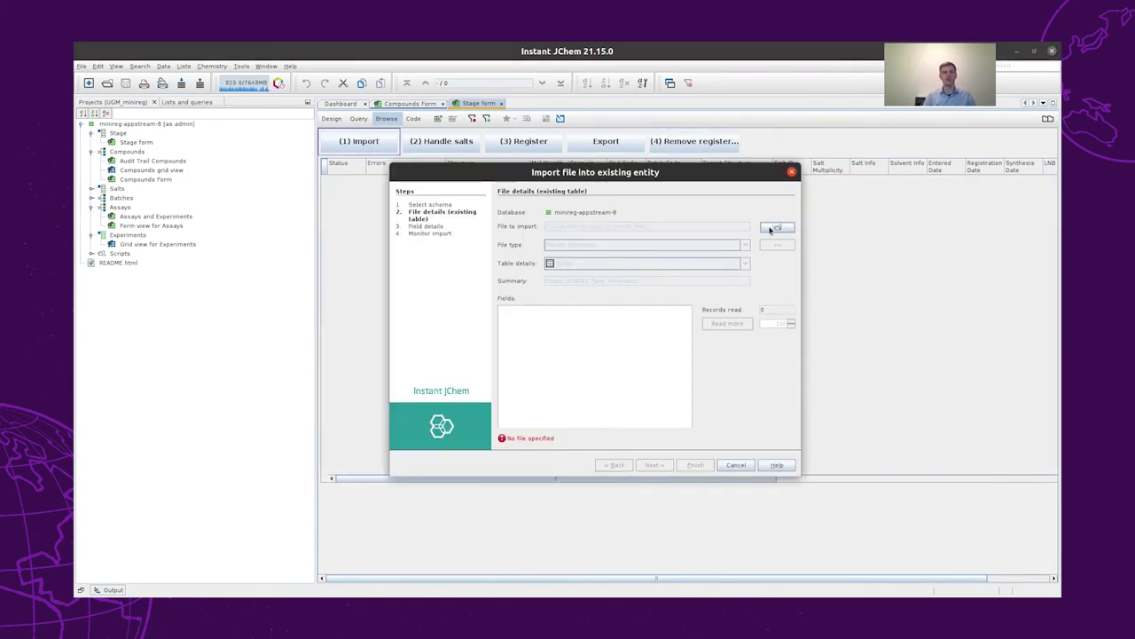
double_click(448, 290)
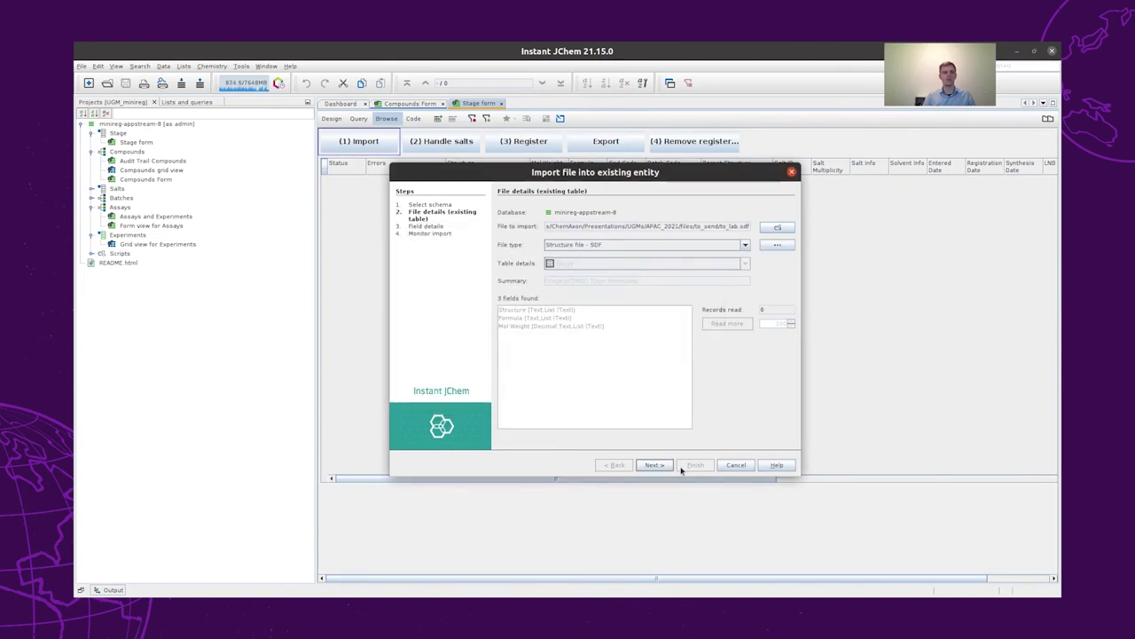
click(663, 468)
click(667, 470)
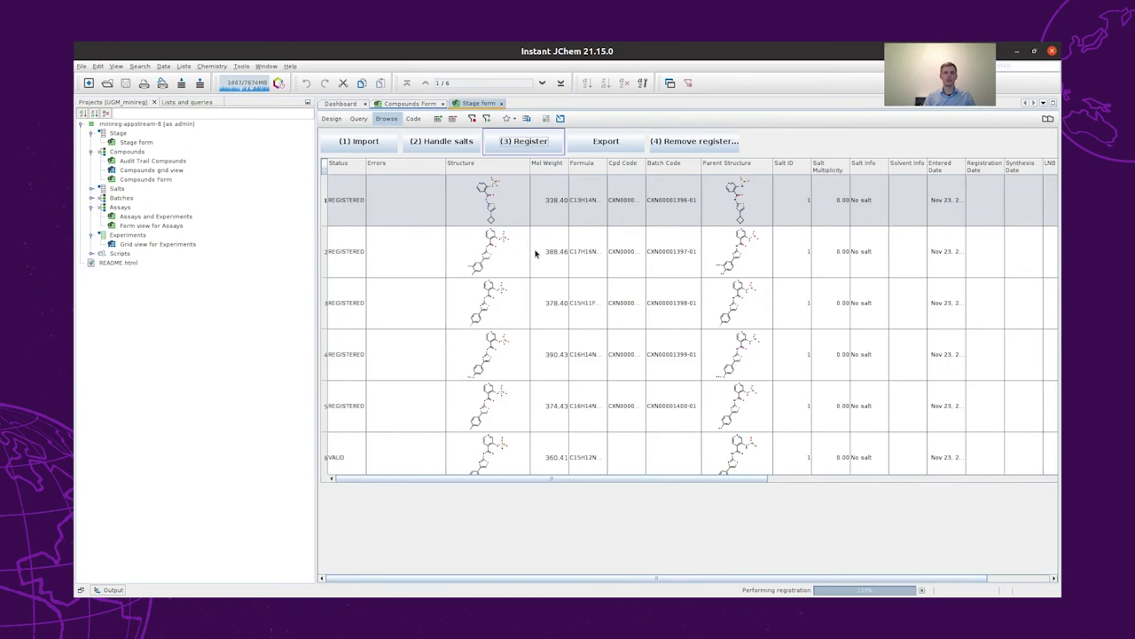
click(710, 145)
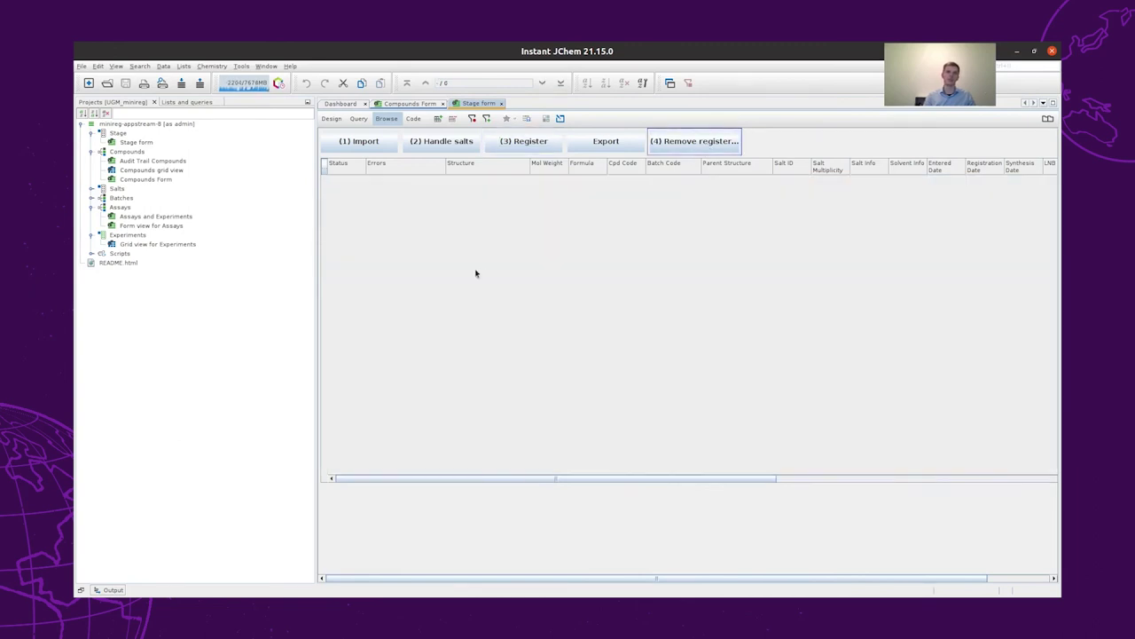
double_click(129, 180)
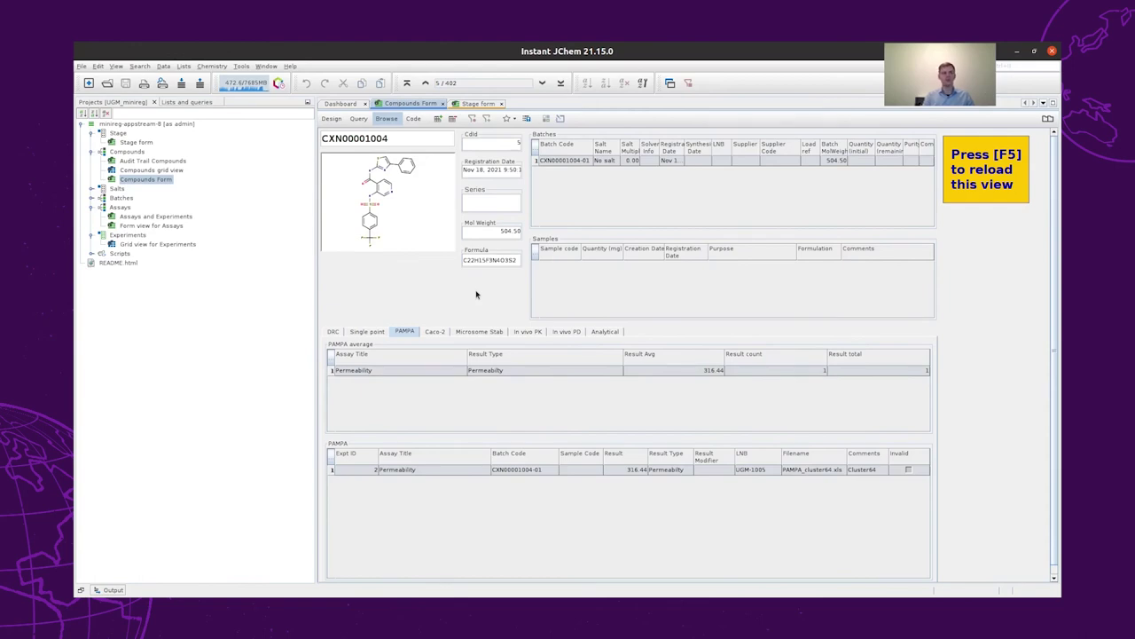
key(alt+Tab)
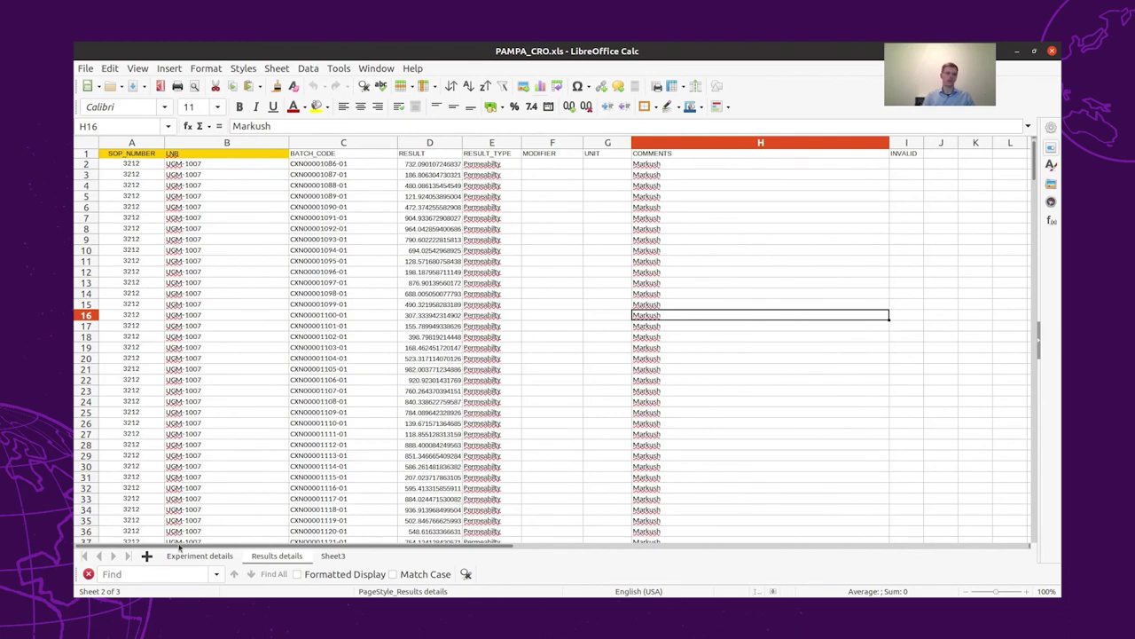
click(224, 562)
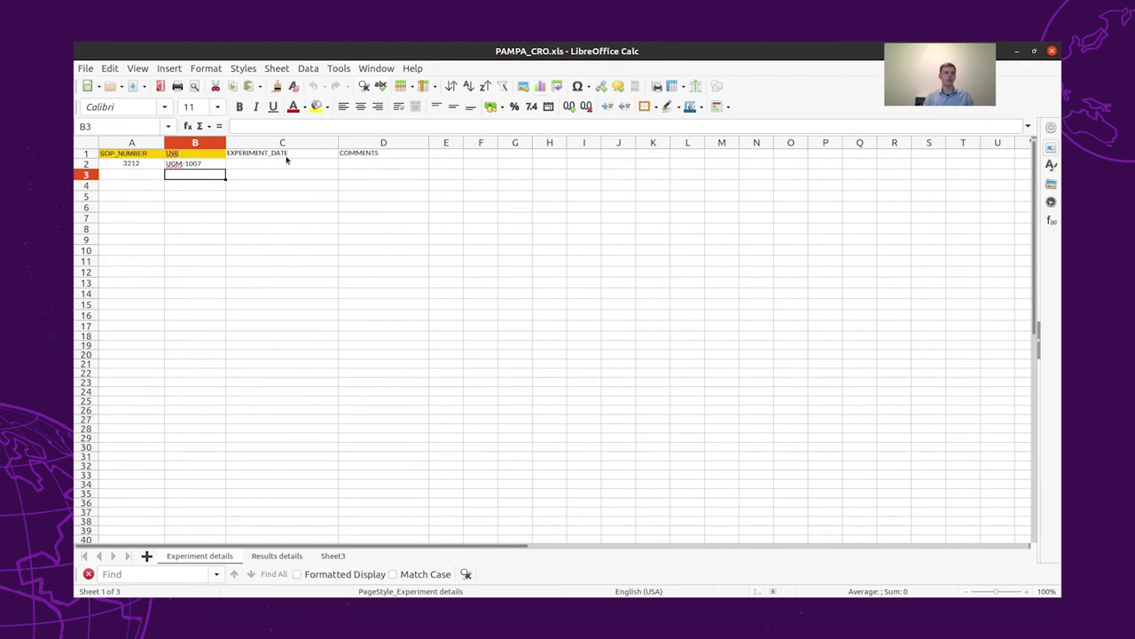
click(275, 556)
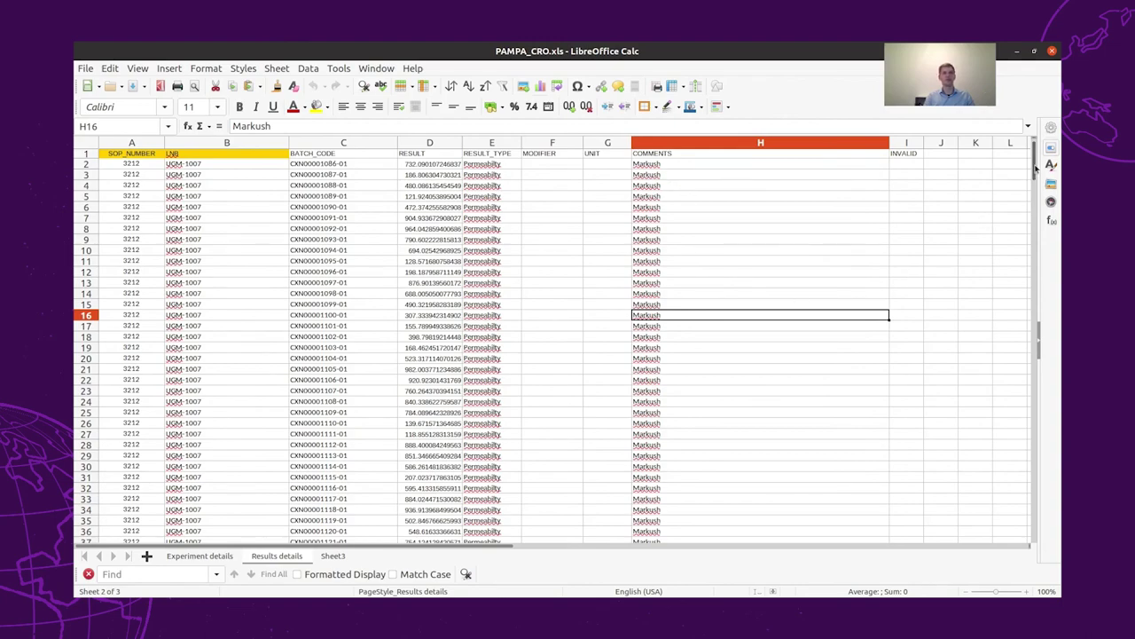
drag(1035, 169, 648, 304)
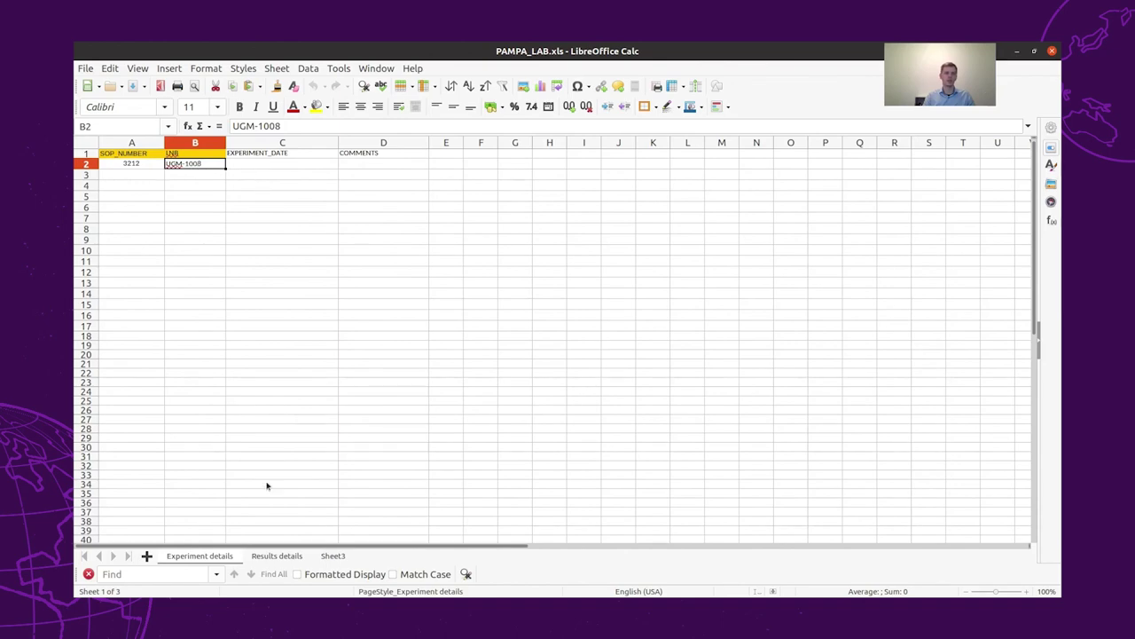
click(274, 559)
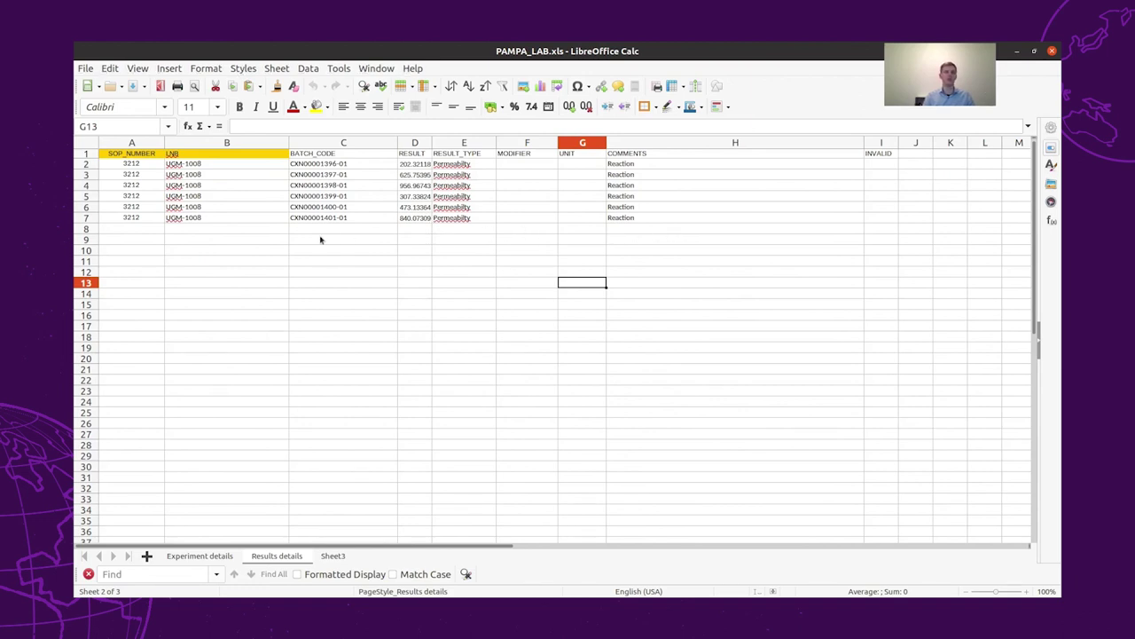
key(alt+Tab)
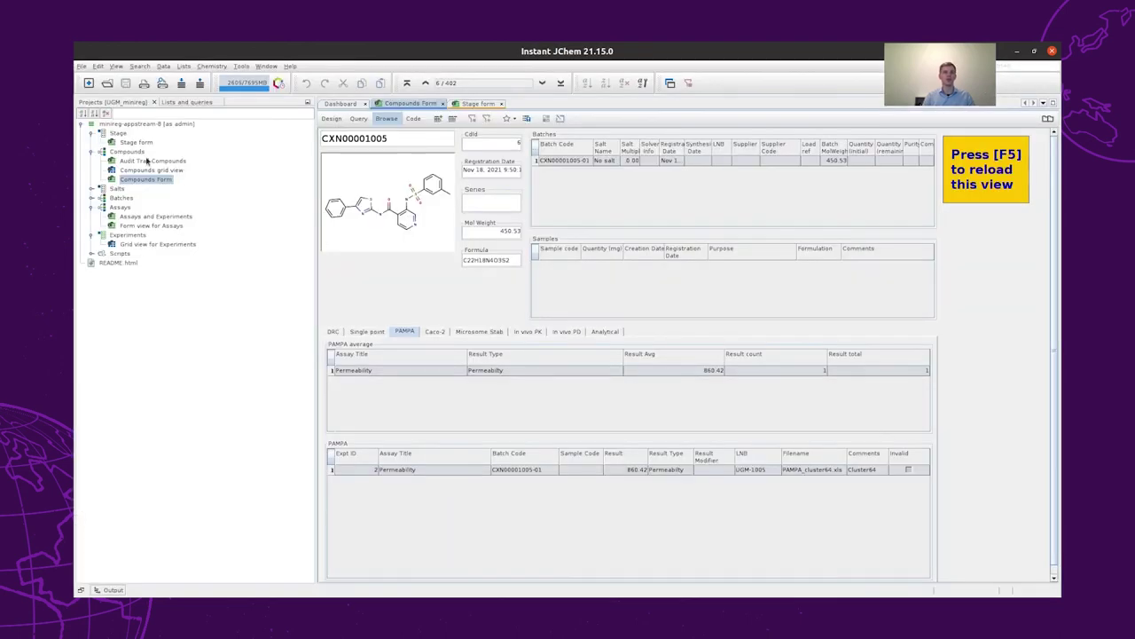
- From the Assays and Experiments view, upload PAMPA_CRO.xls as a custom assay upload
double_click(150, 217)
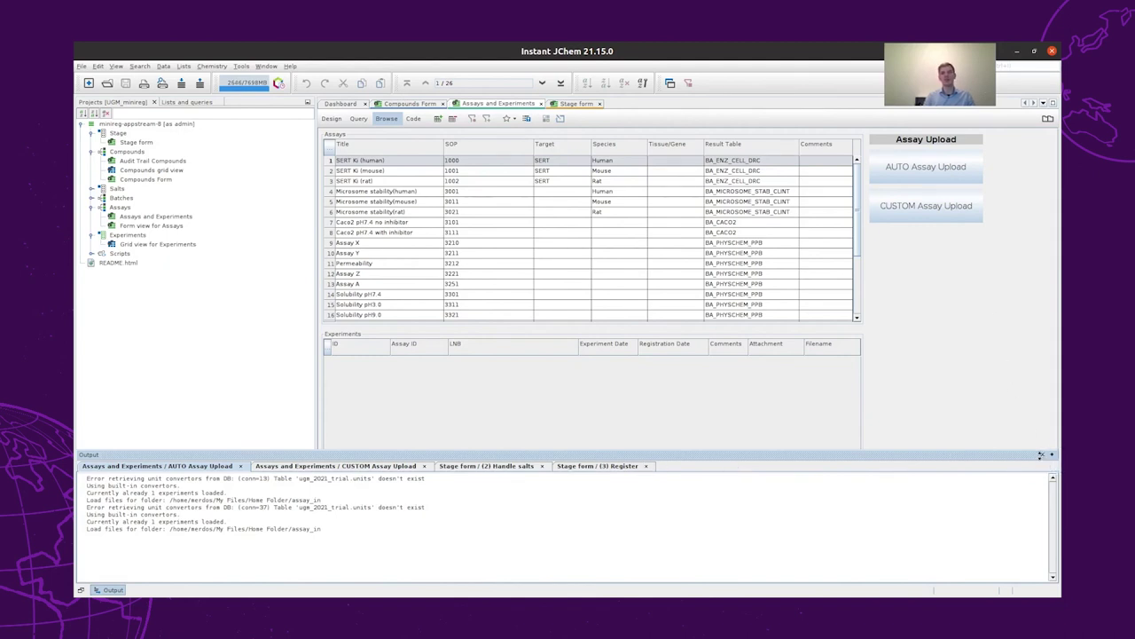
click(938, 208)
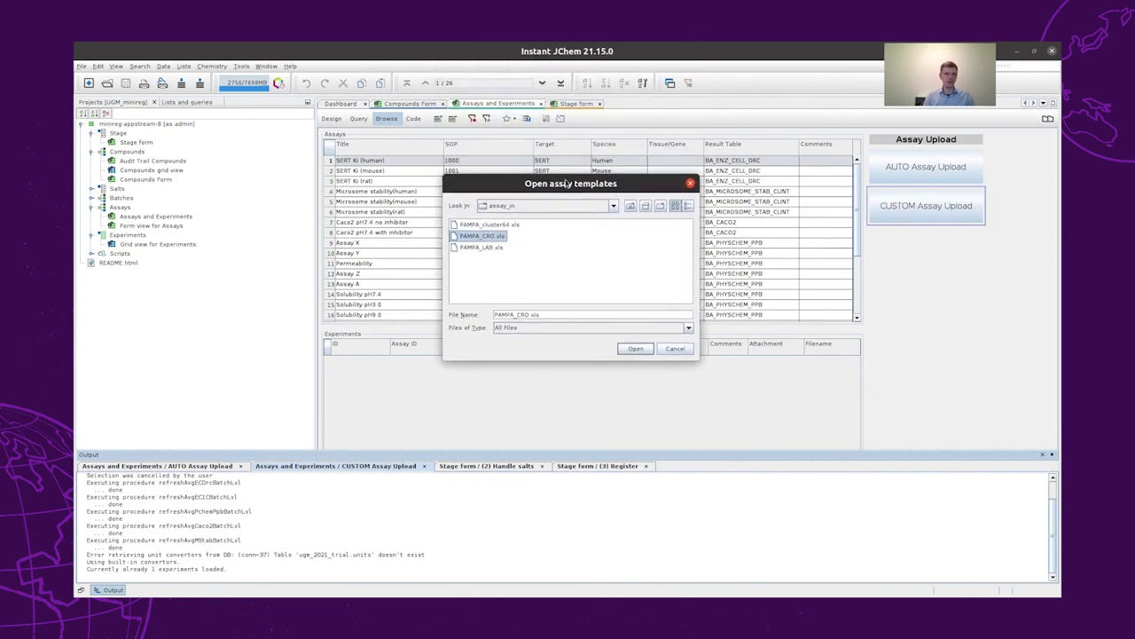
click(485, 236)
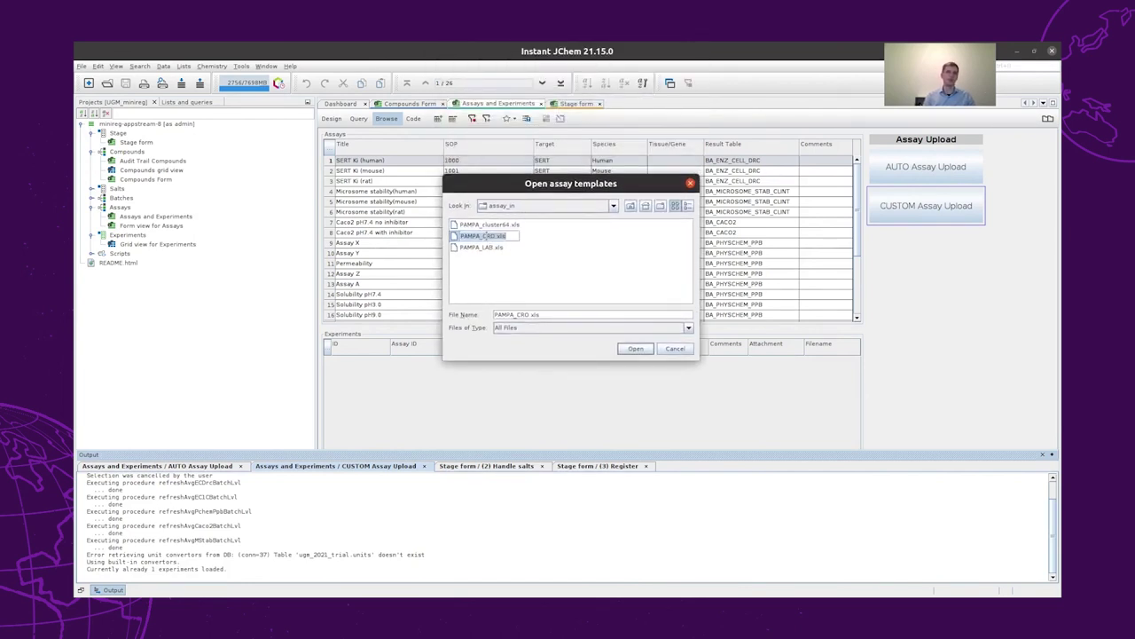
click(647, 350)
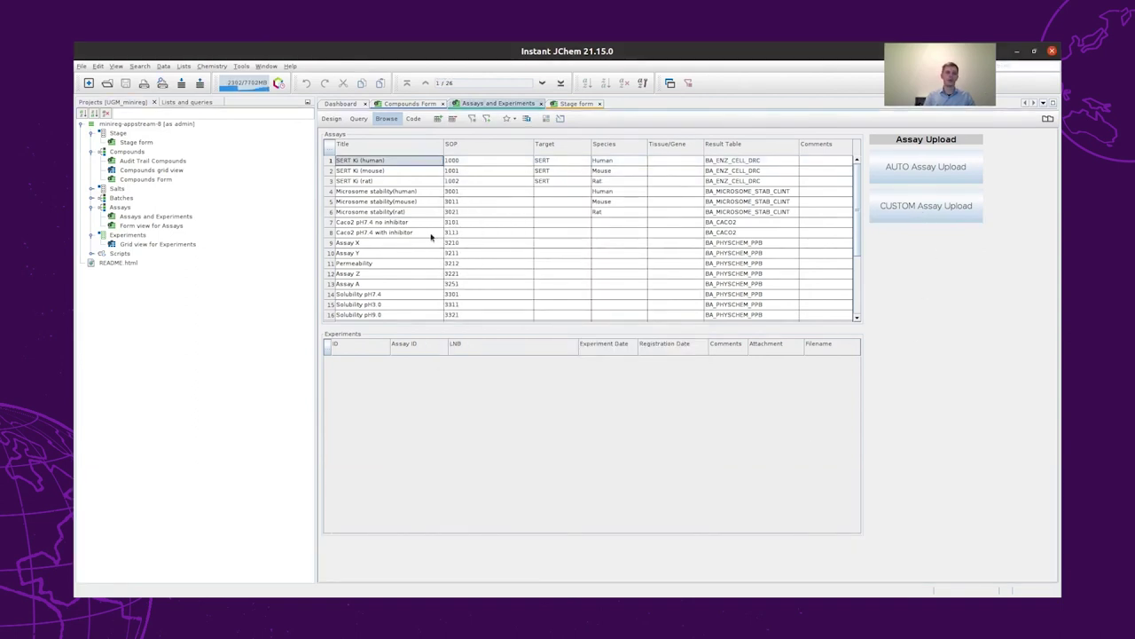
- Upload PAMPA_LAB.xls to the Permeability assay, refresh its experiments, then view Compounds Form results
click(387, 265)
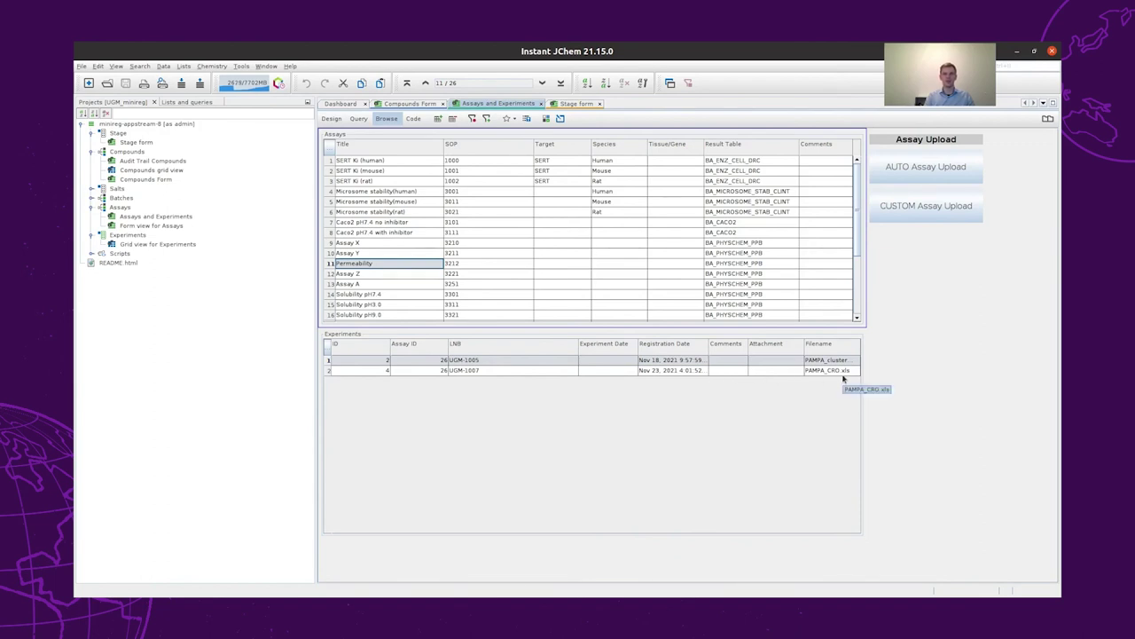
click(907, 209)
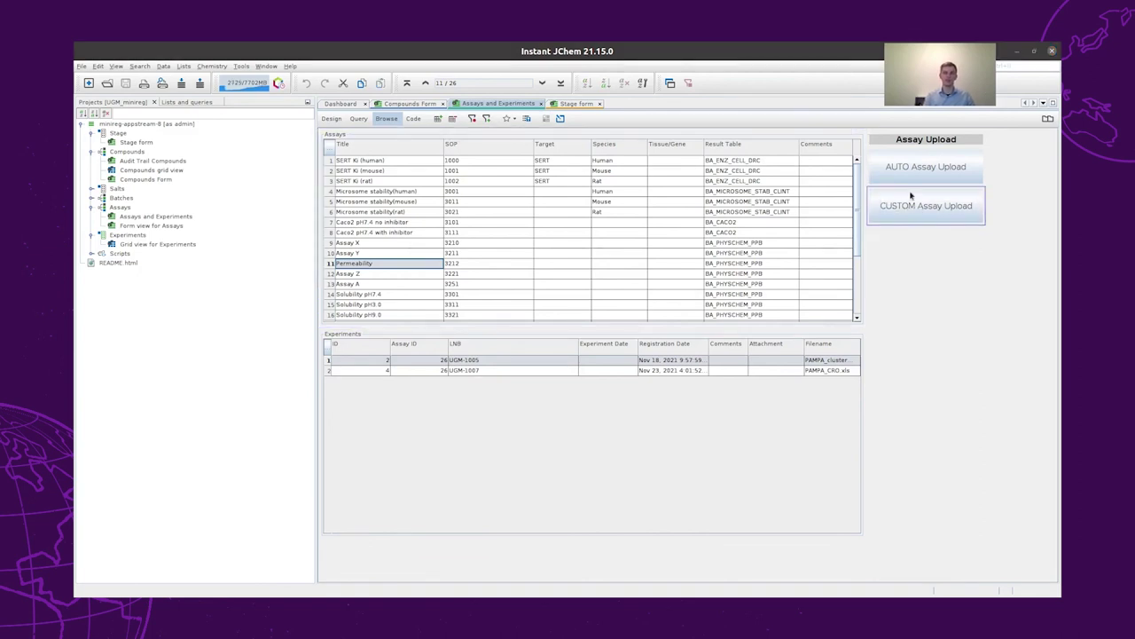
drag(609, 214, 610, 244)
click(517, 303)
click(656, 402)
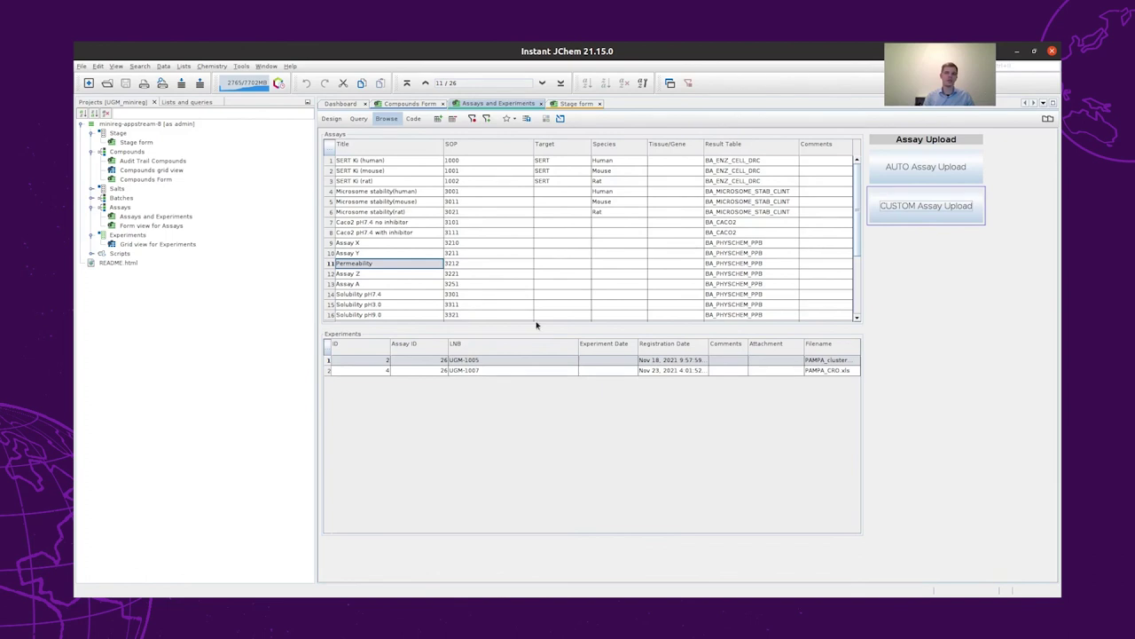
click(363, 264)
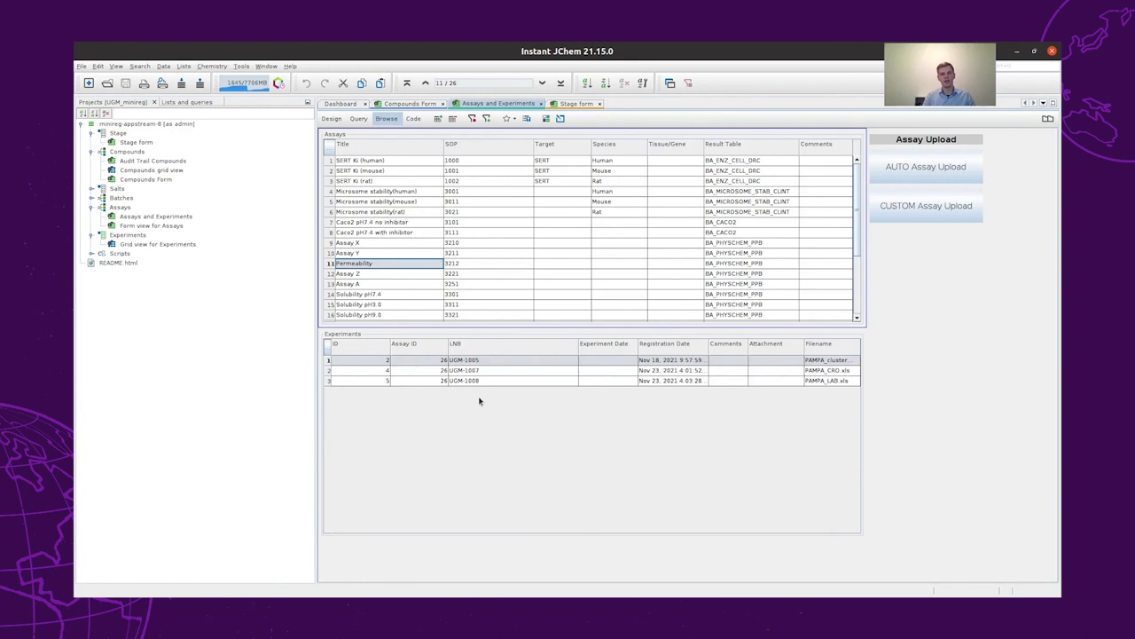
click(402, 105)
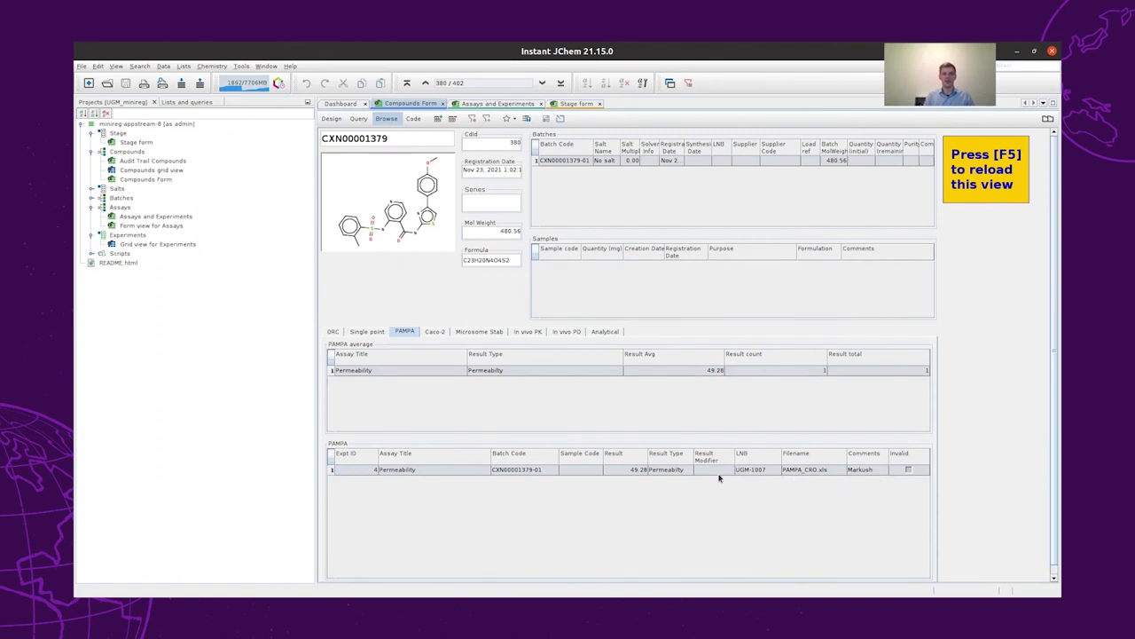
- Jump to the last compound, CXN00001401, and inspect its PAMPA permeability of 840.07
click(562, 84)
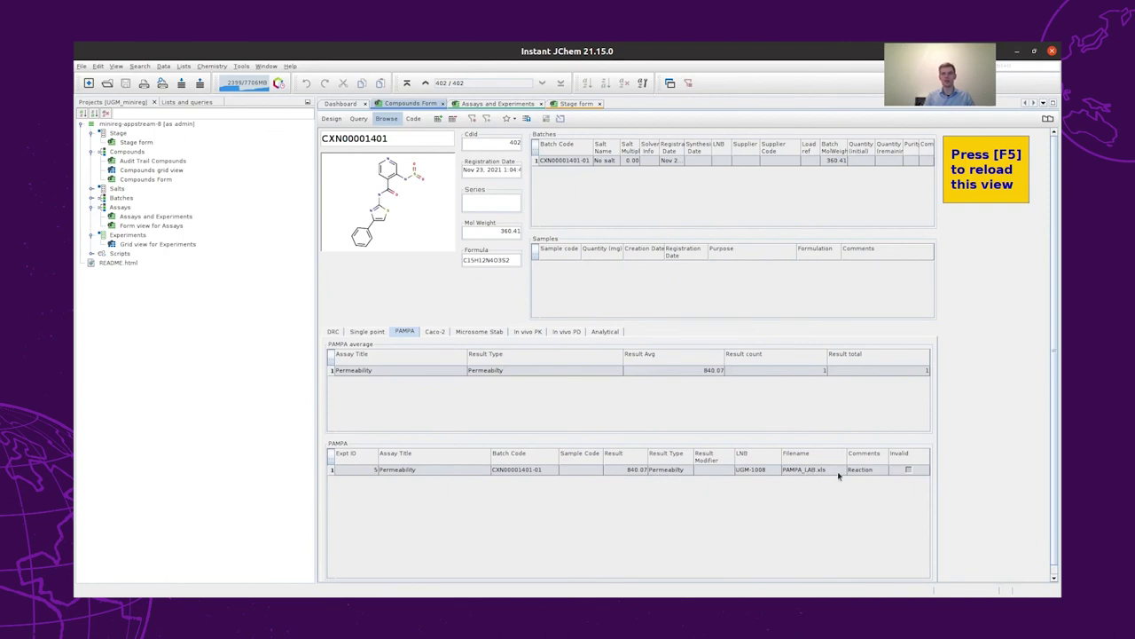
click(689, 498)
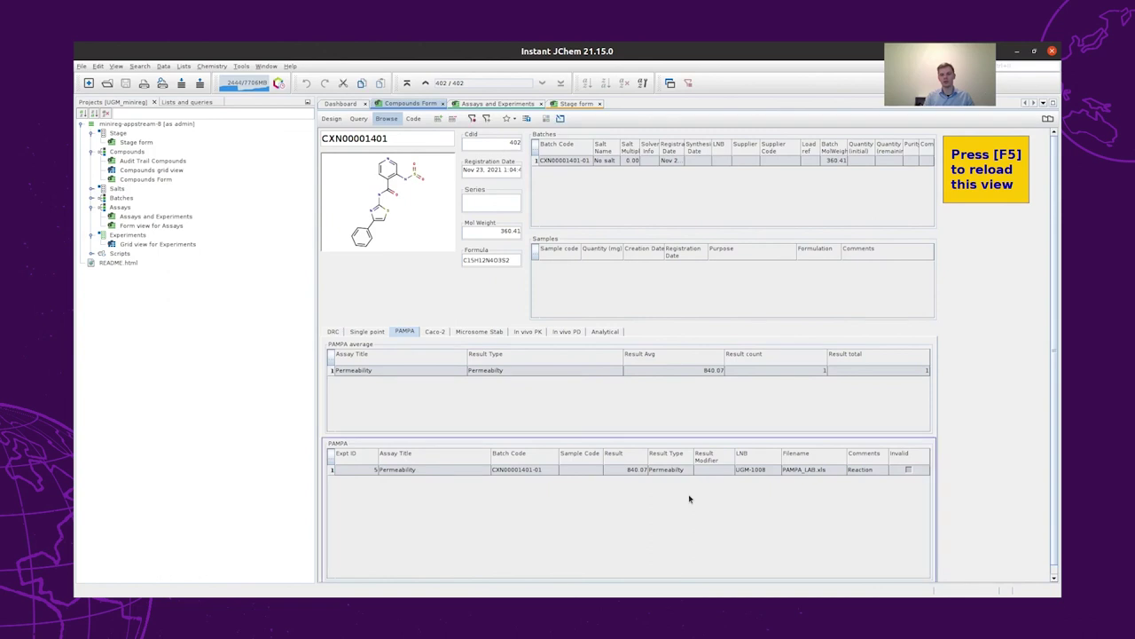